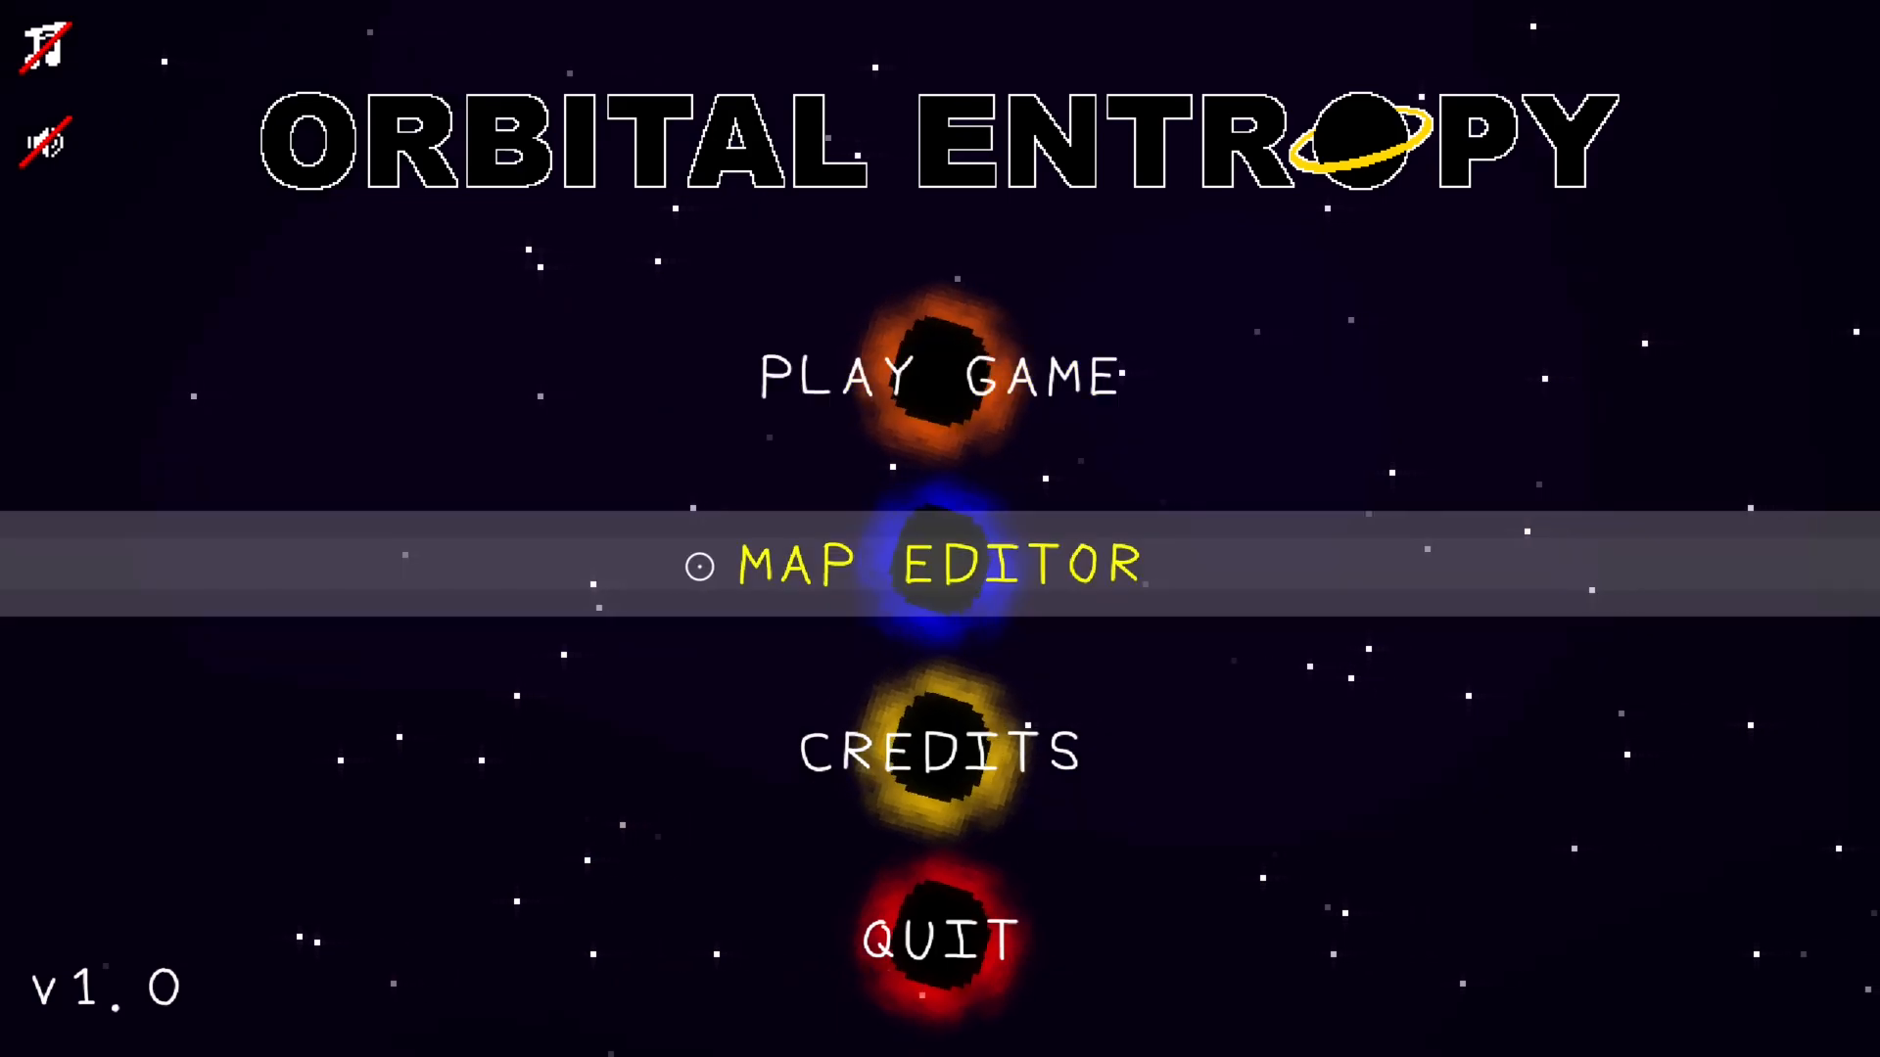
- Open the map editor
click(877, 562)
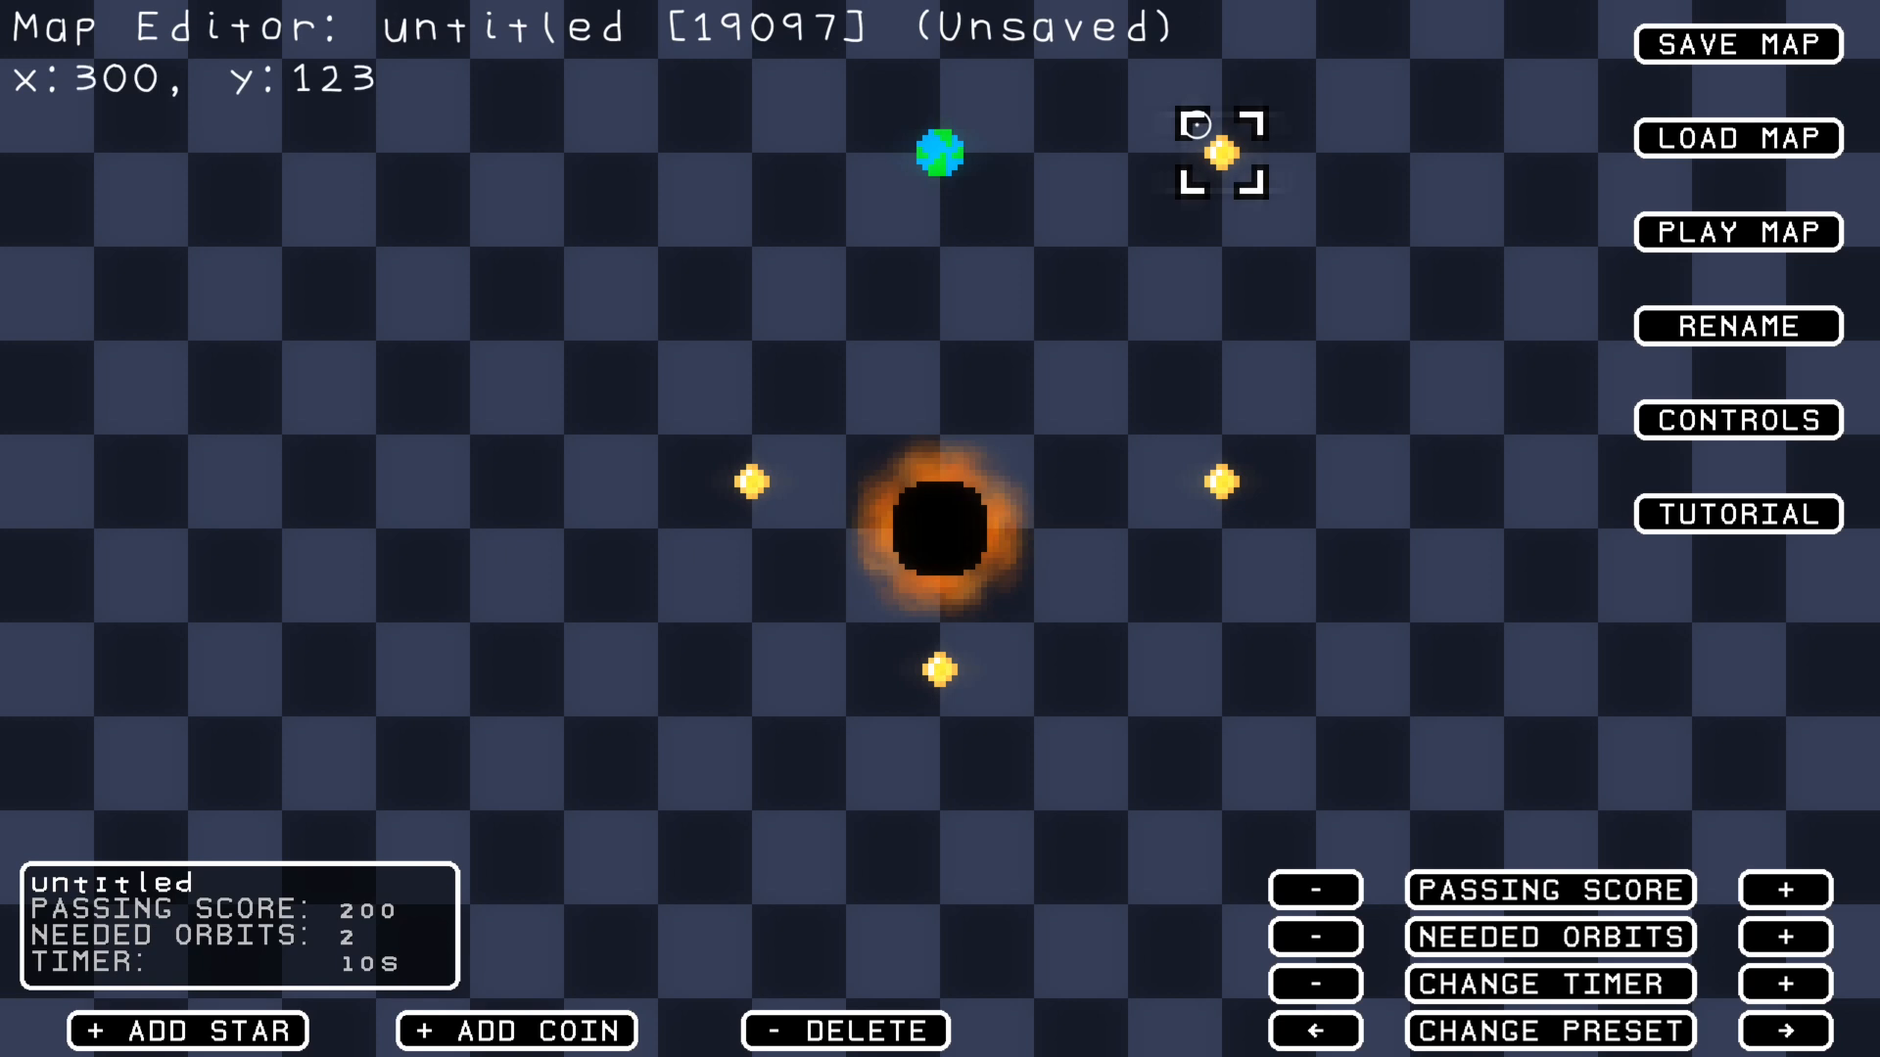
- Pan around the editor grid in all directions to examine the map area and the default objects
drag(1430, 274, 1421, 318)
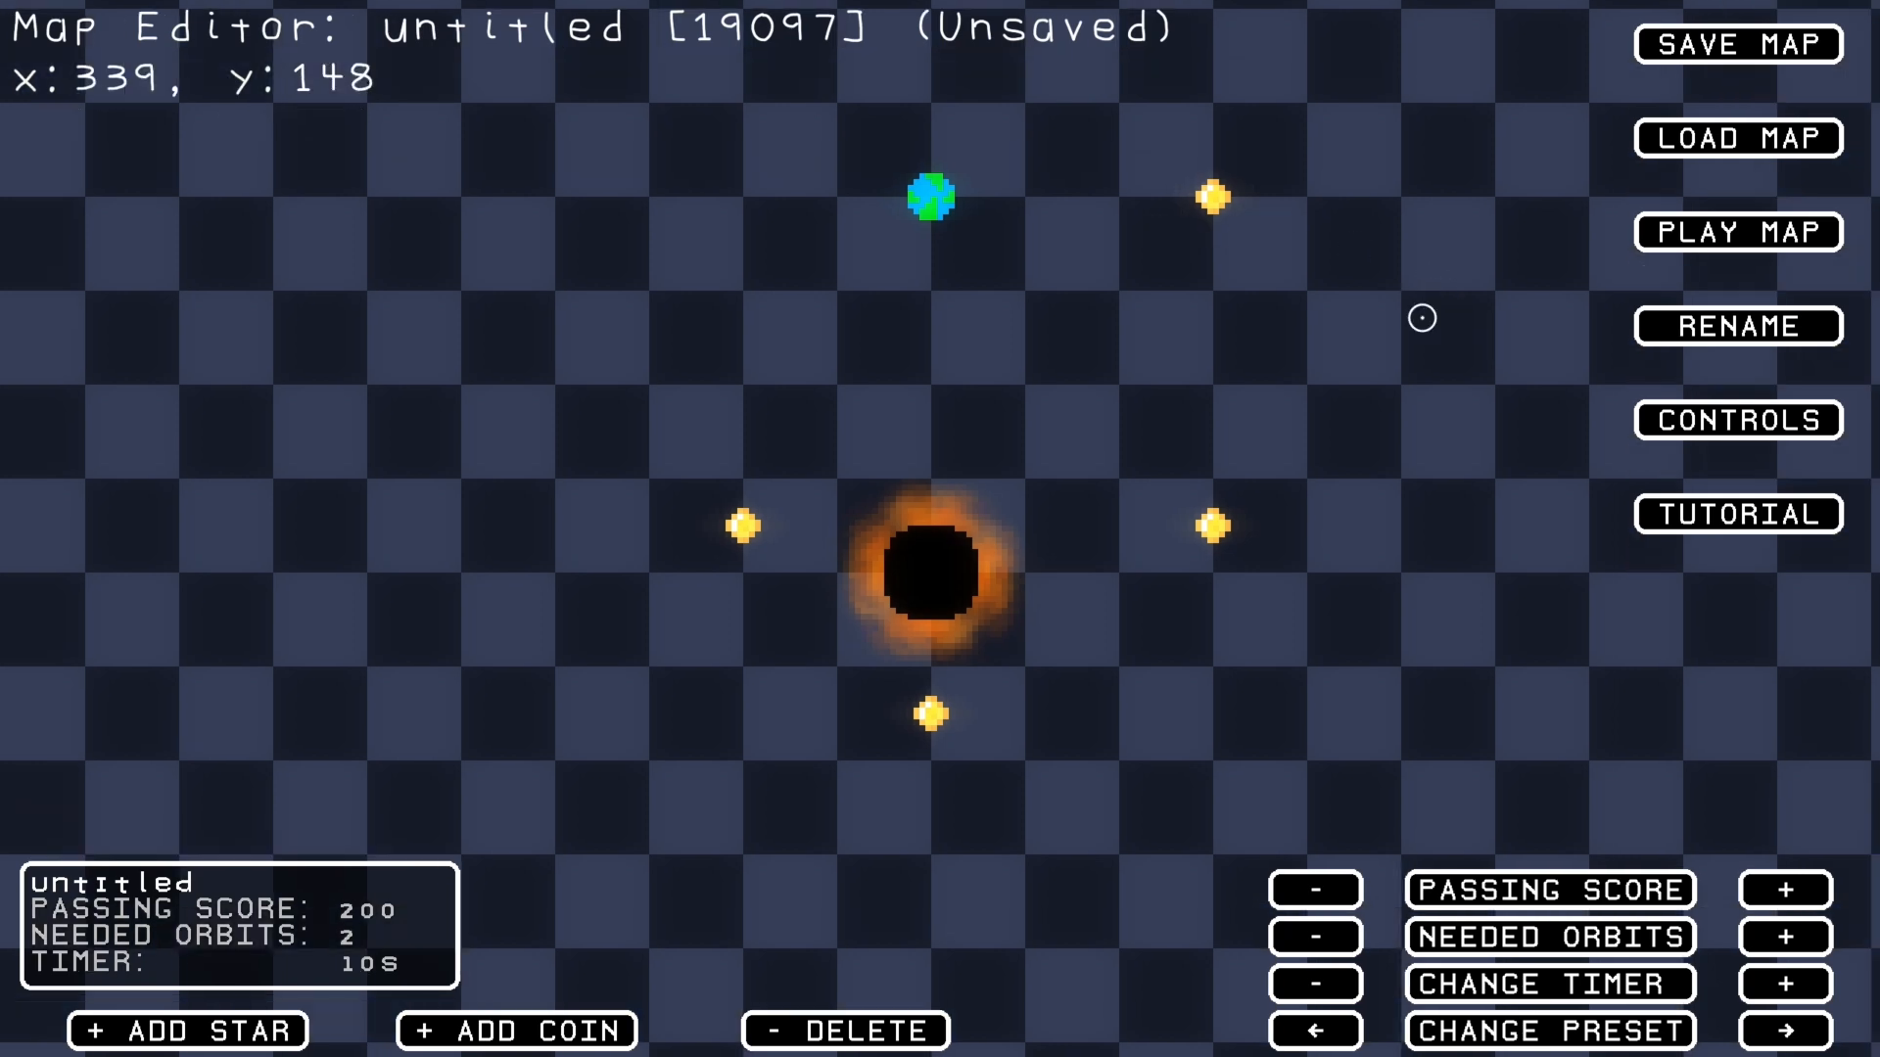
key(w)
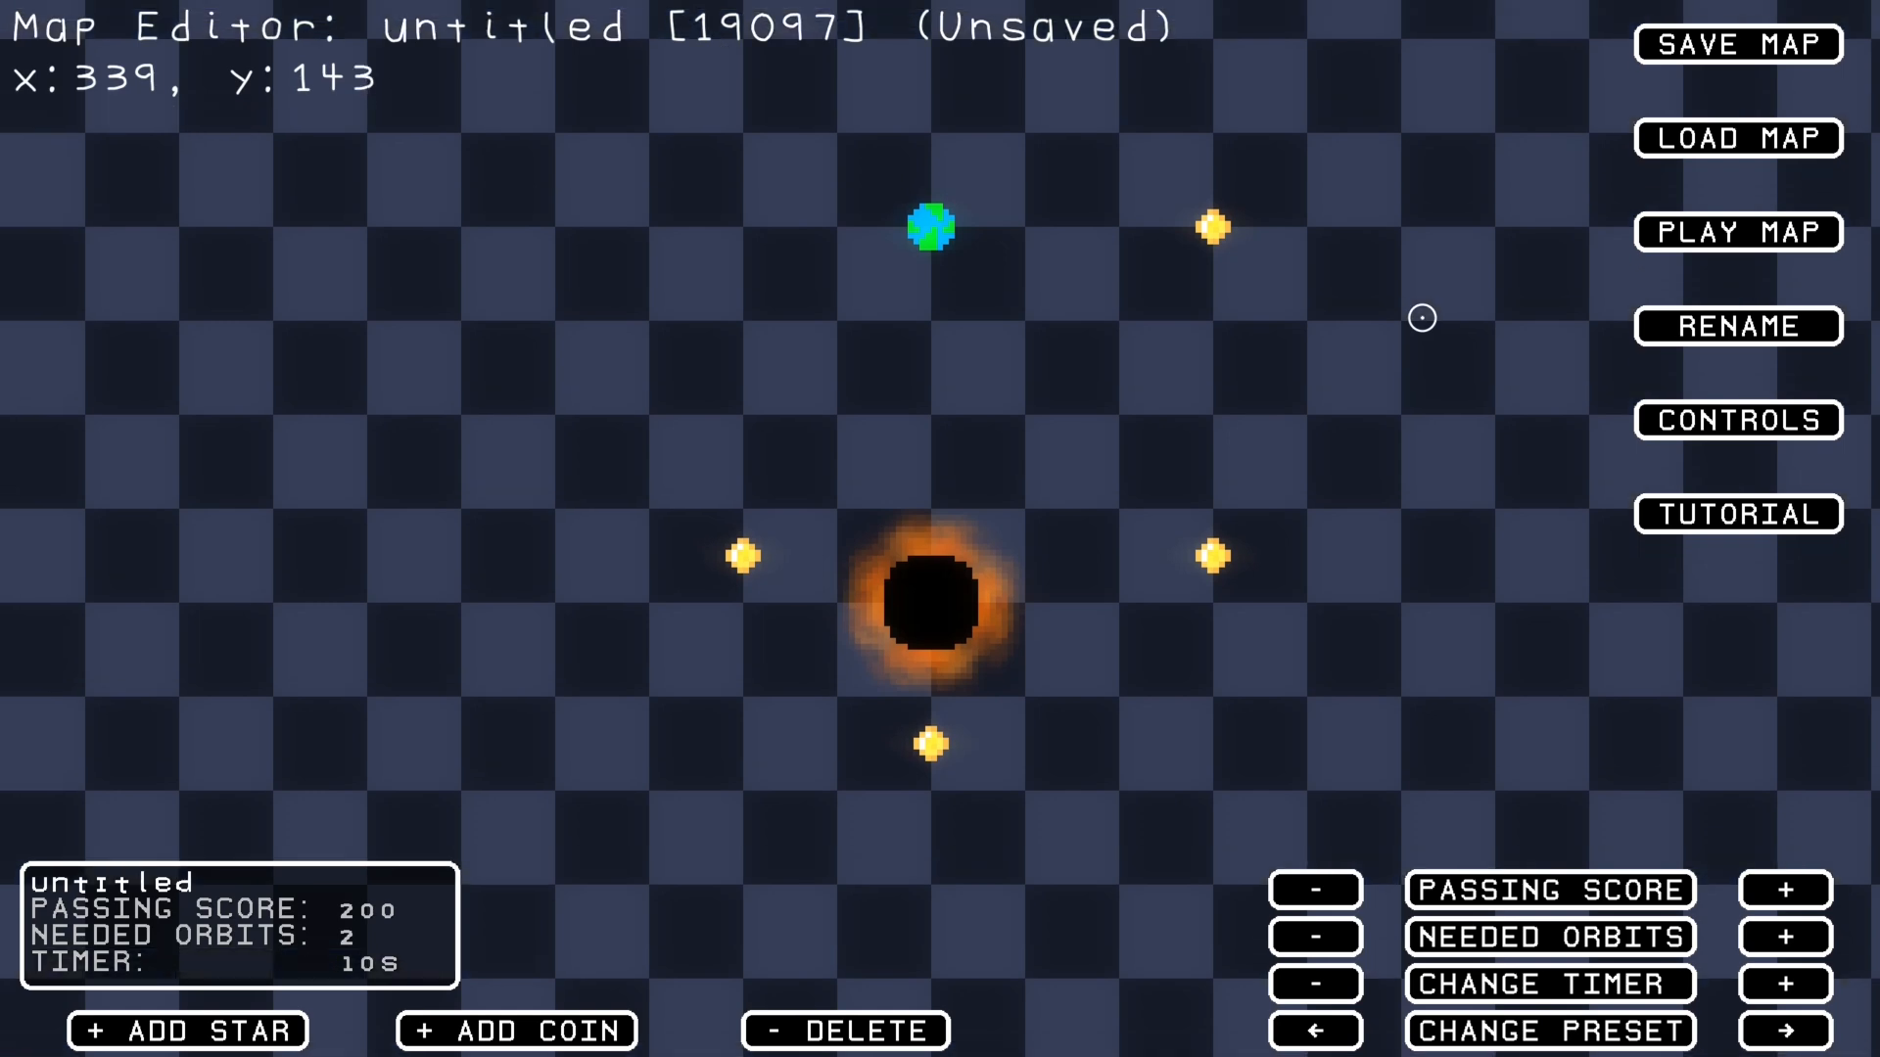
key(s)
key(a)
key(d)
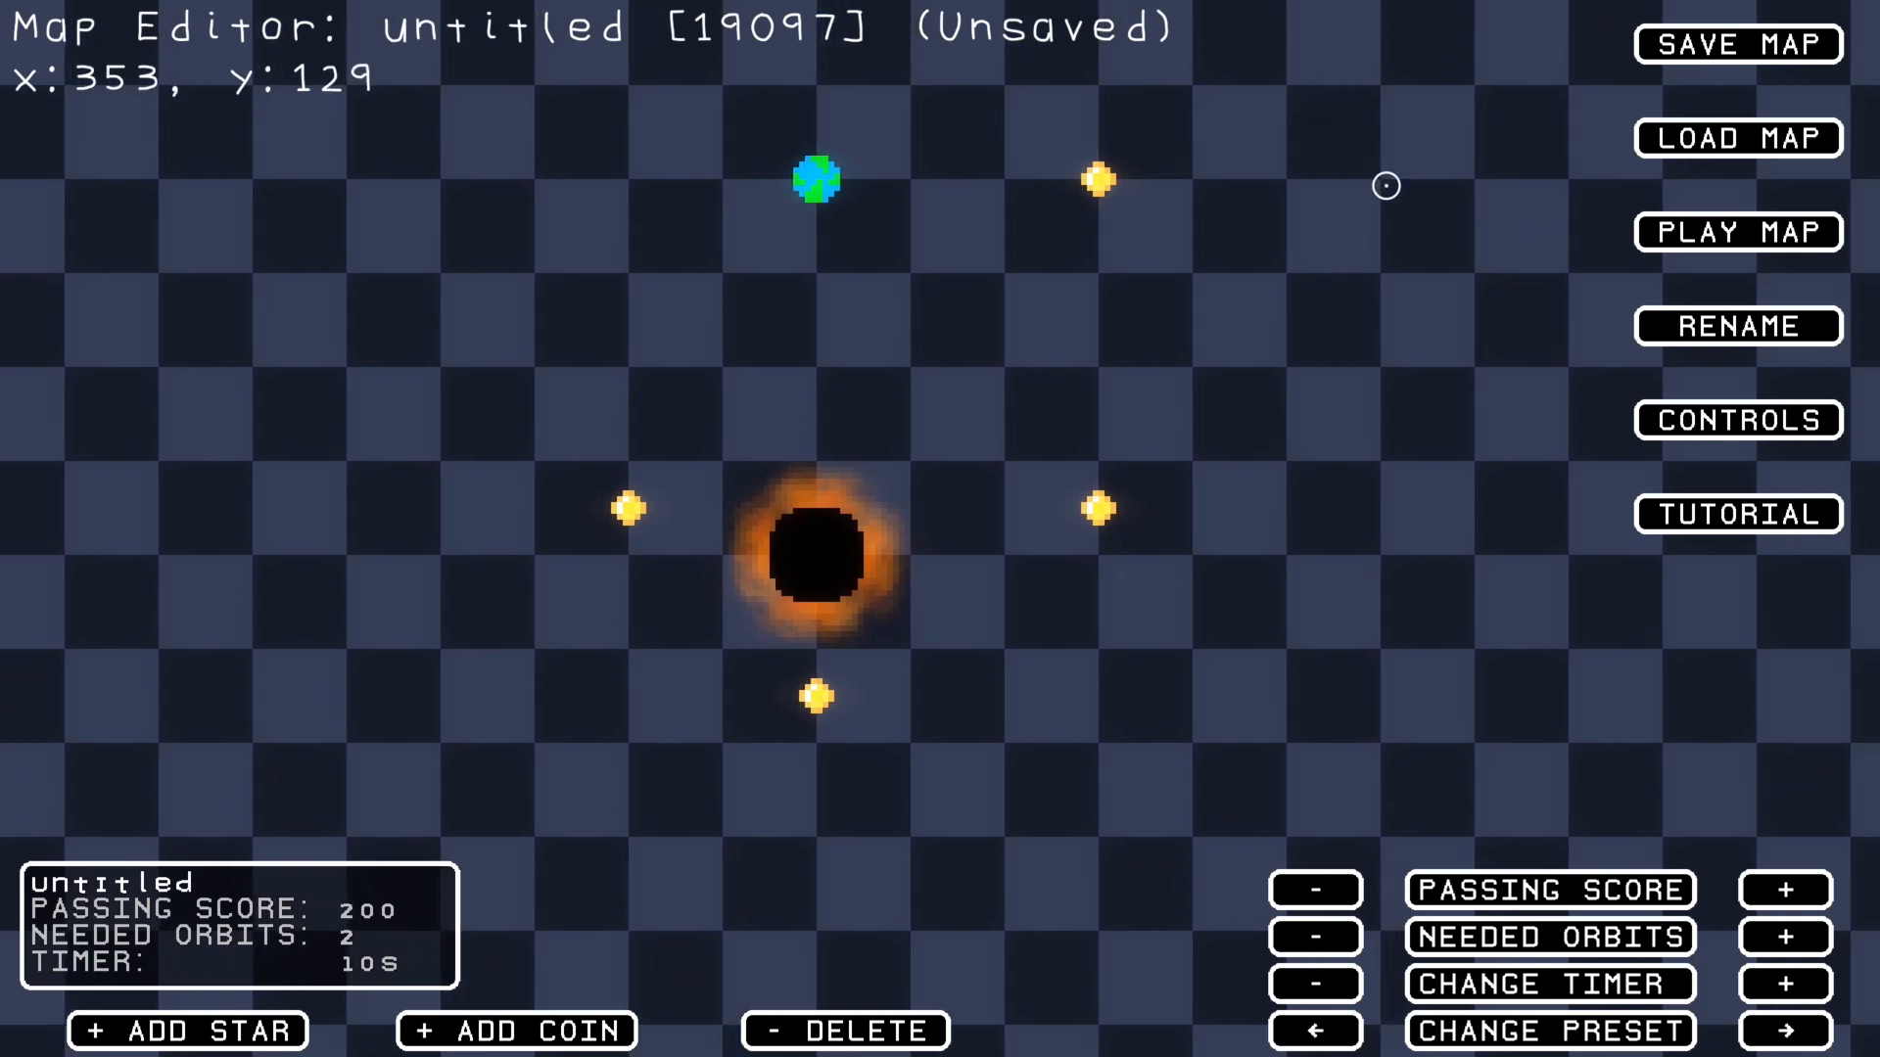
key(w+d)
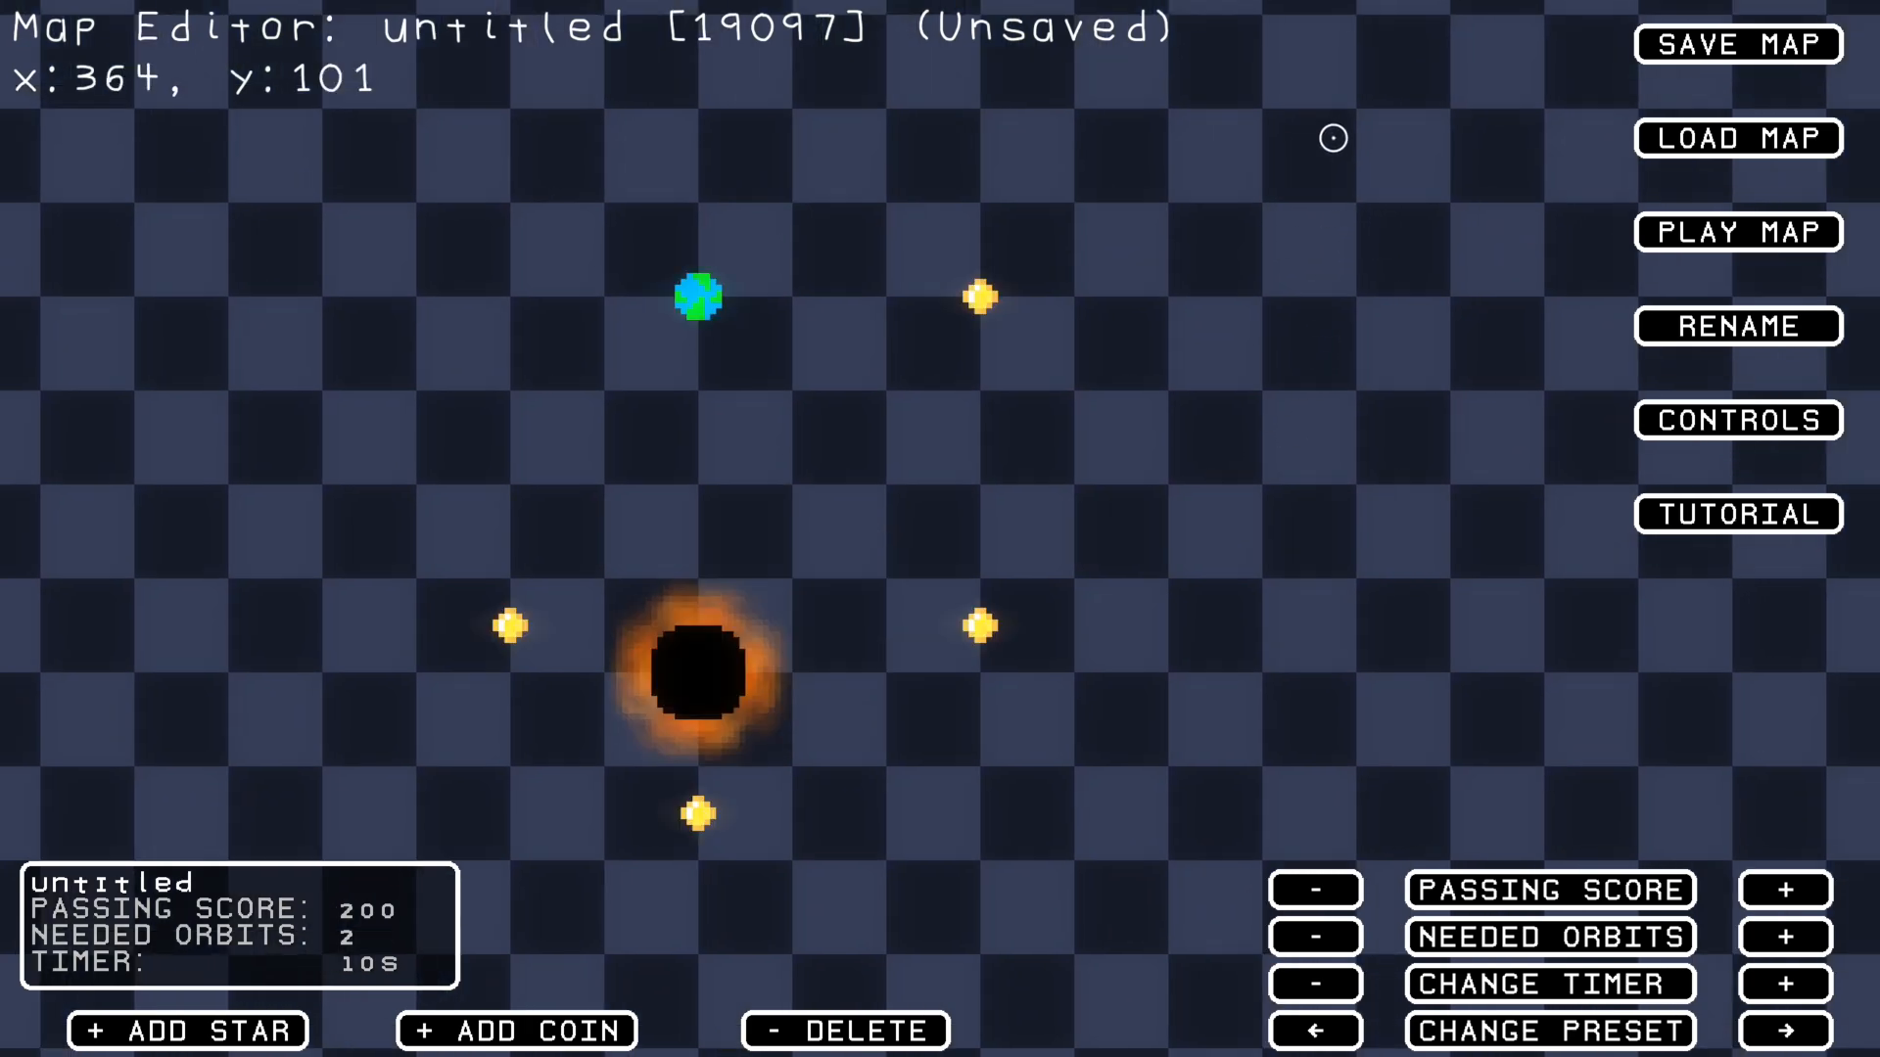
key(d)
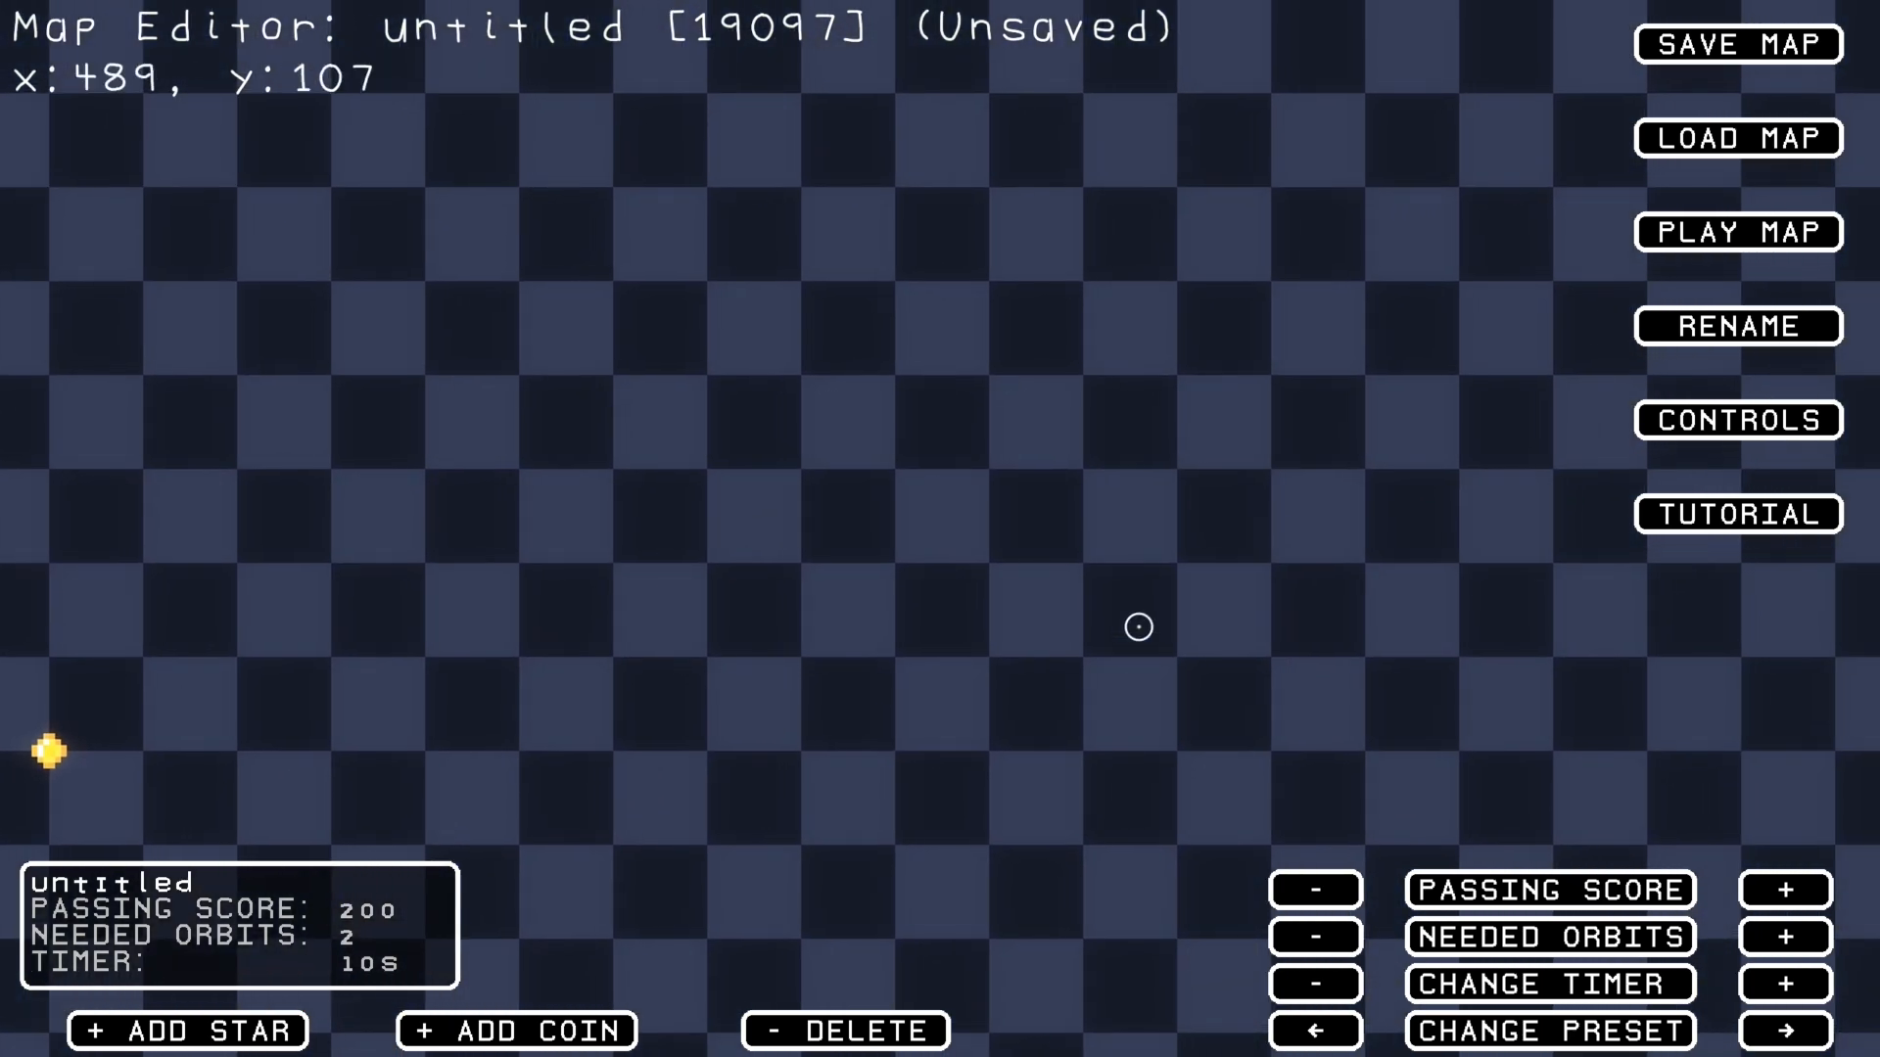
key(s)
key(d)
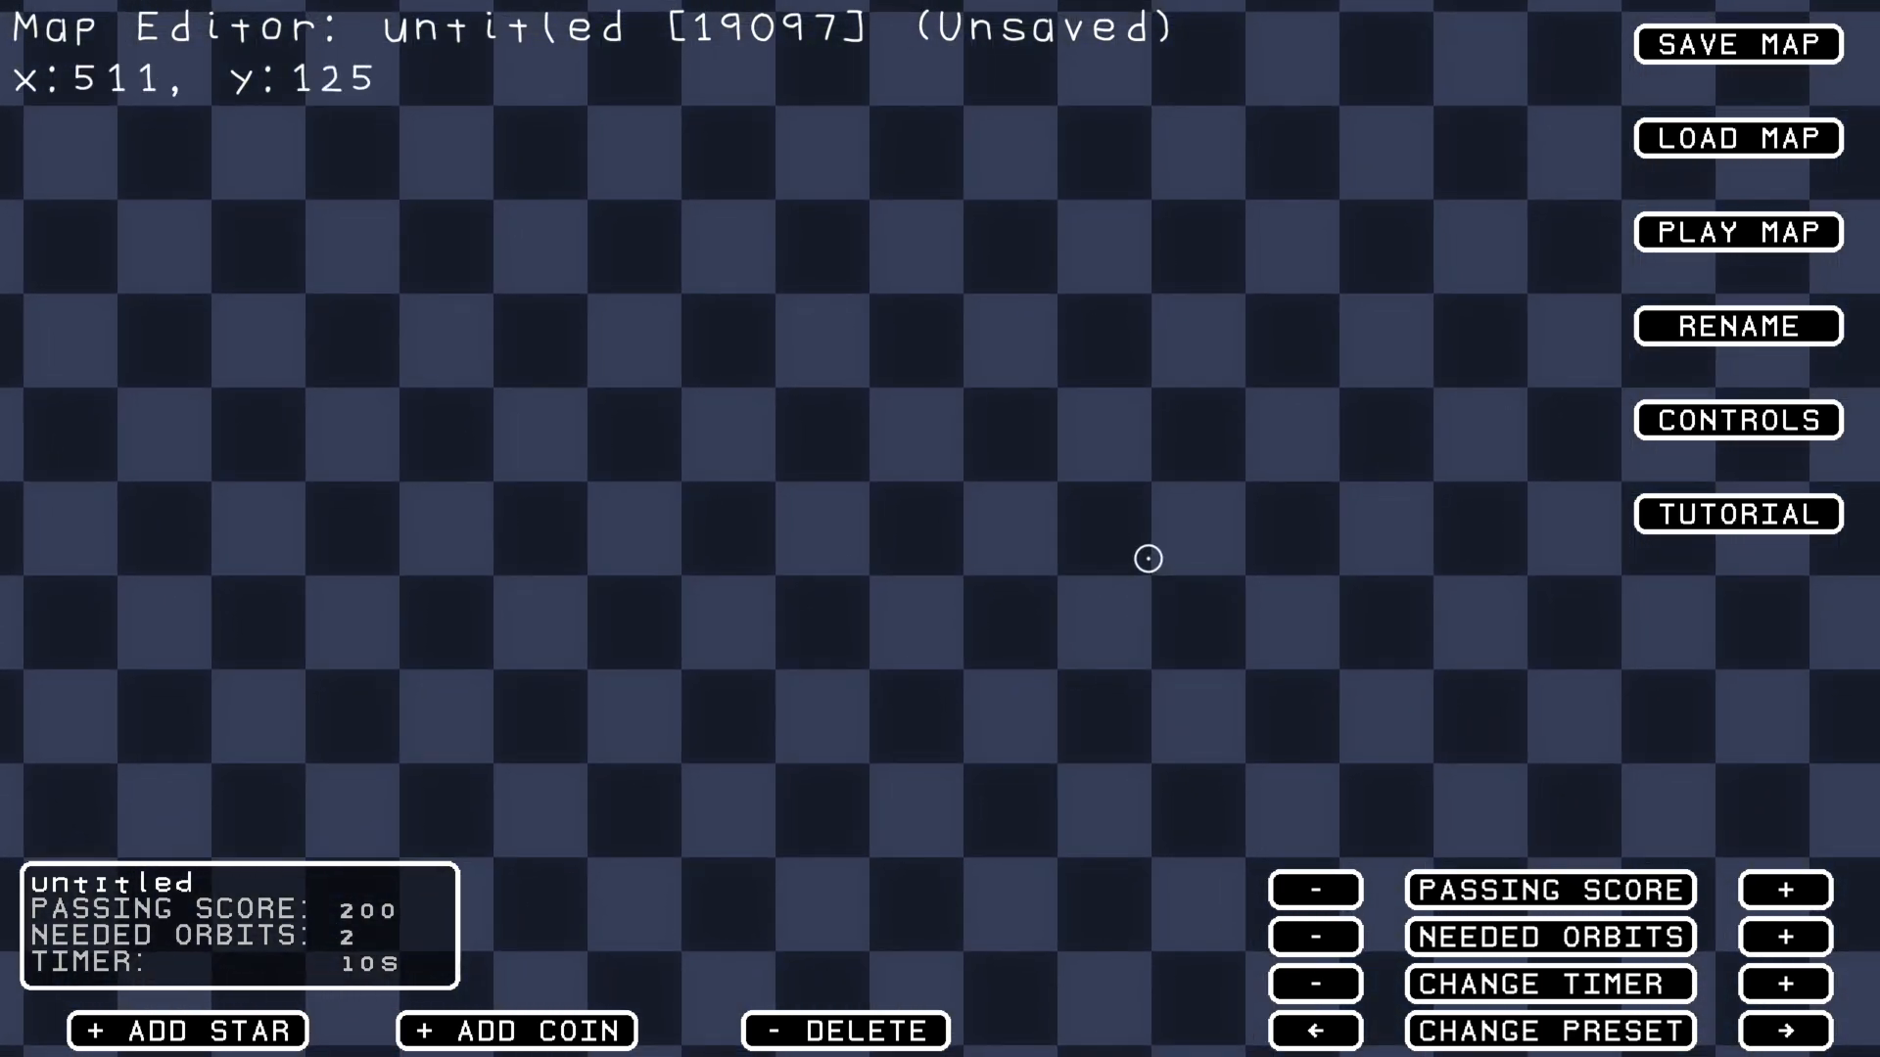
key(d)
key(s)
key(a)
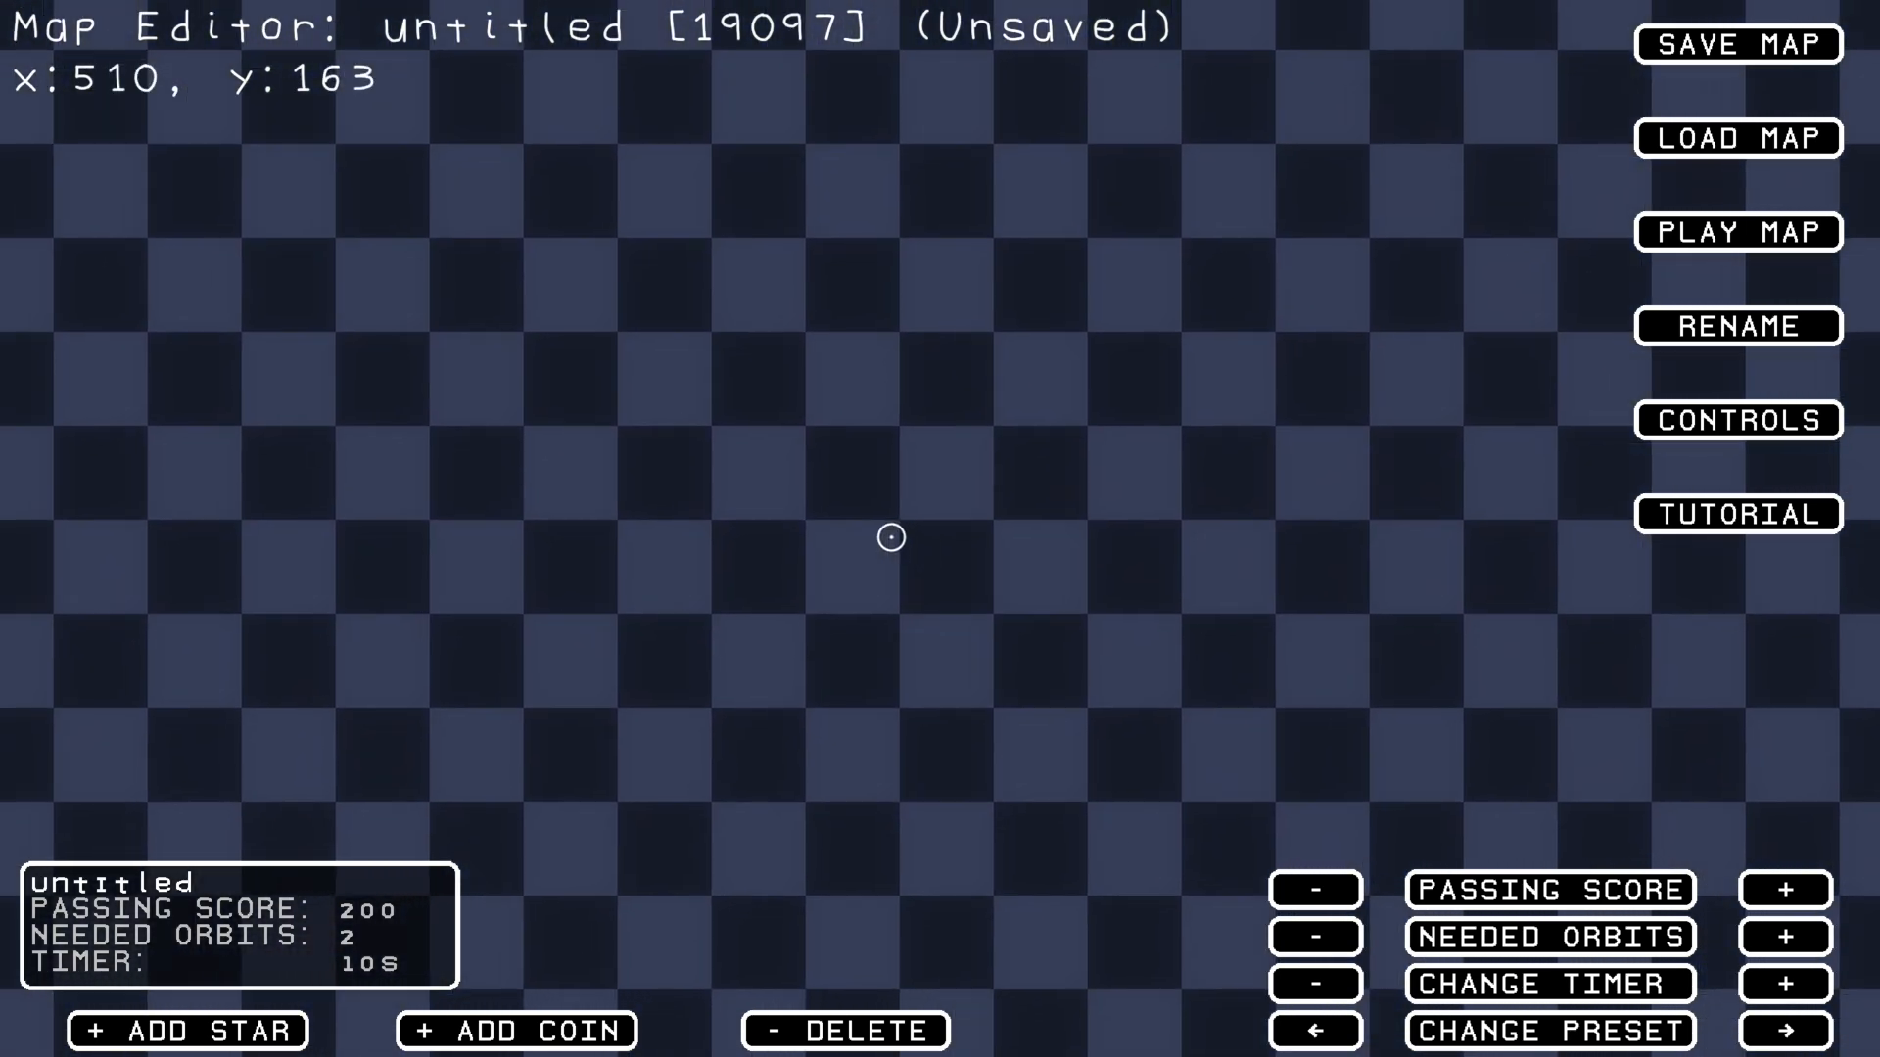
key(w)
key(d)
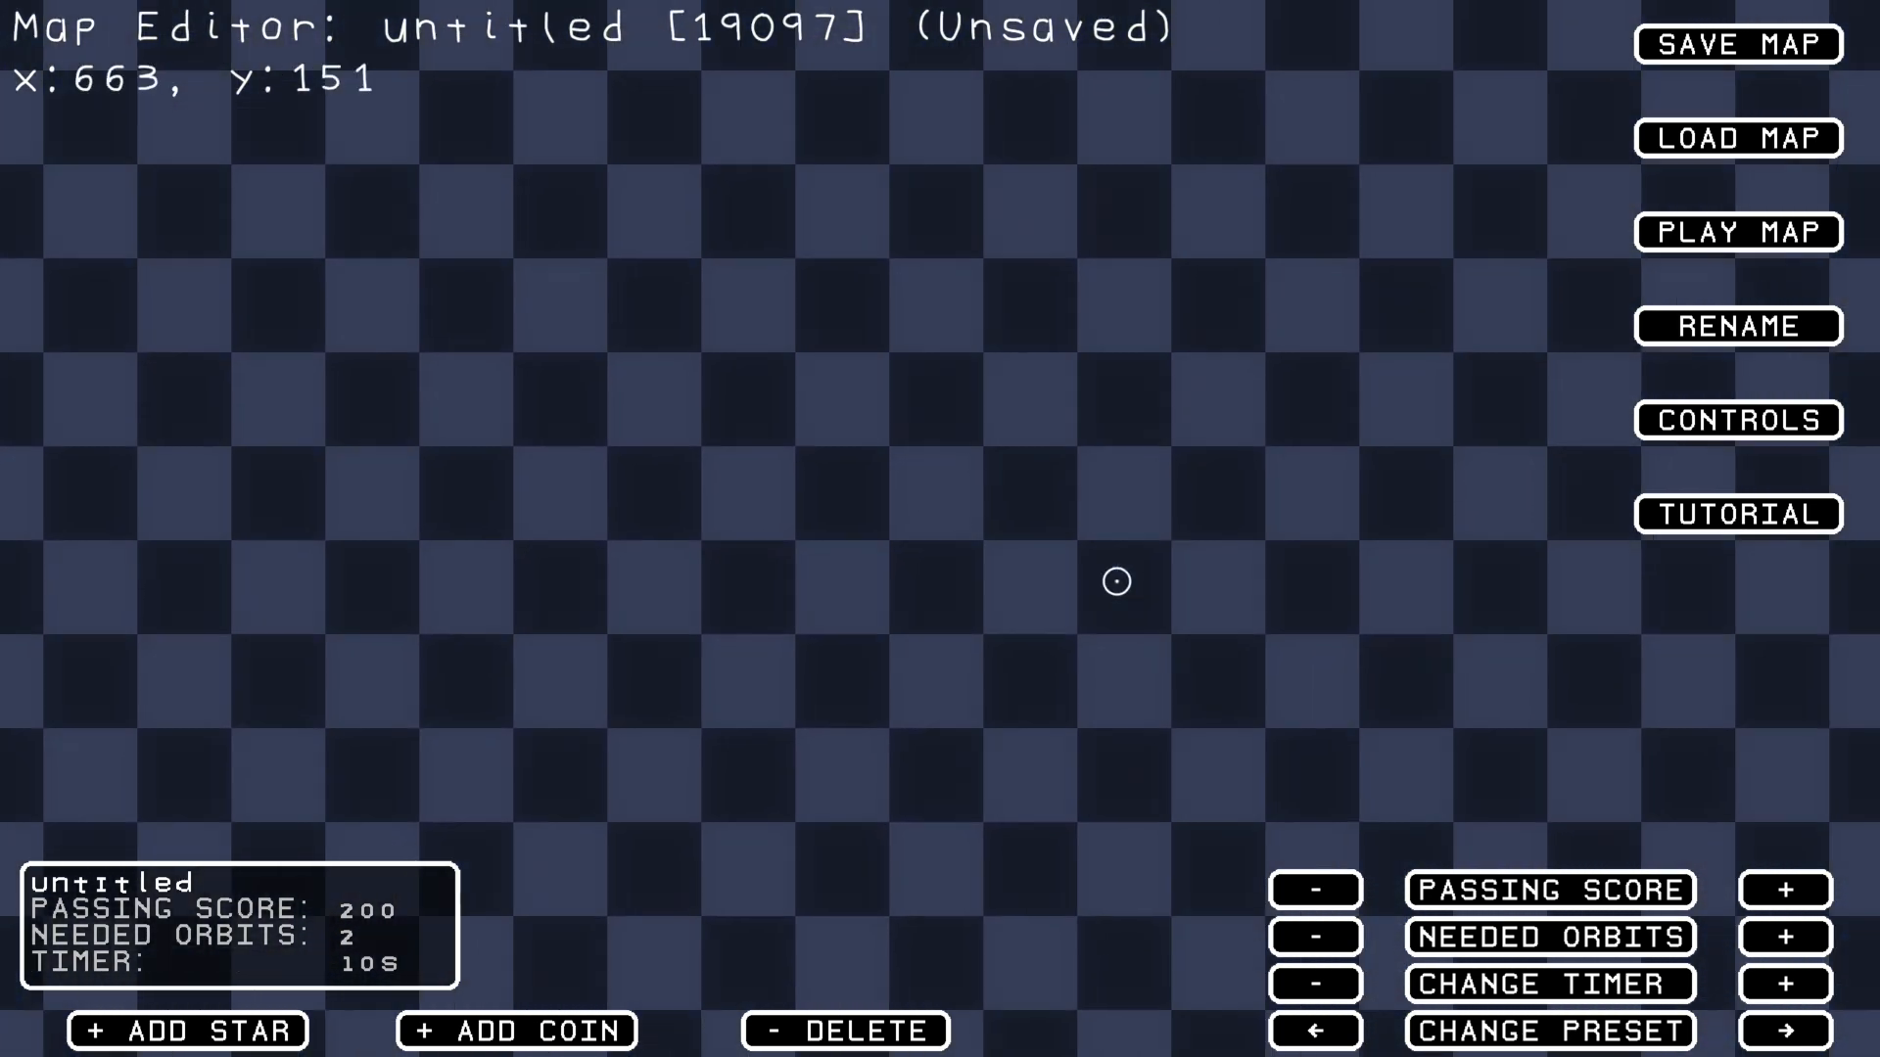
key(s)
key(w)
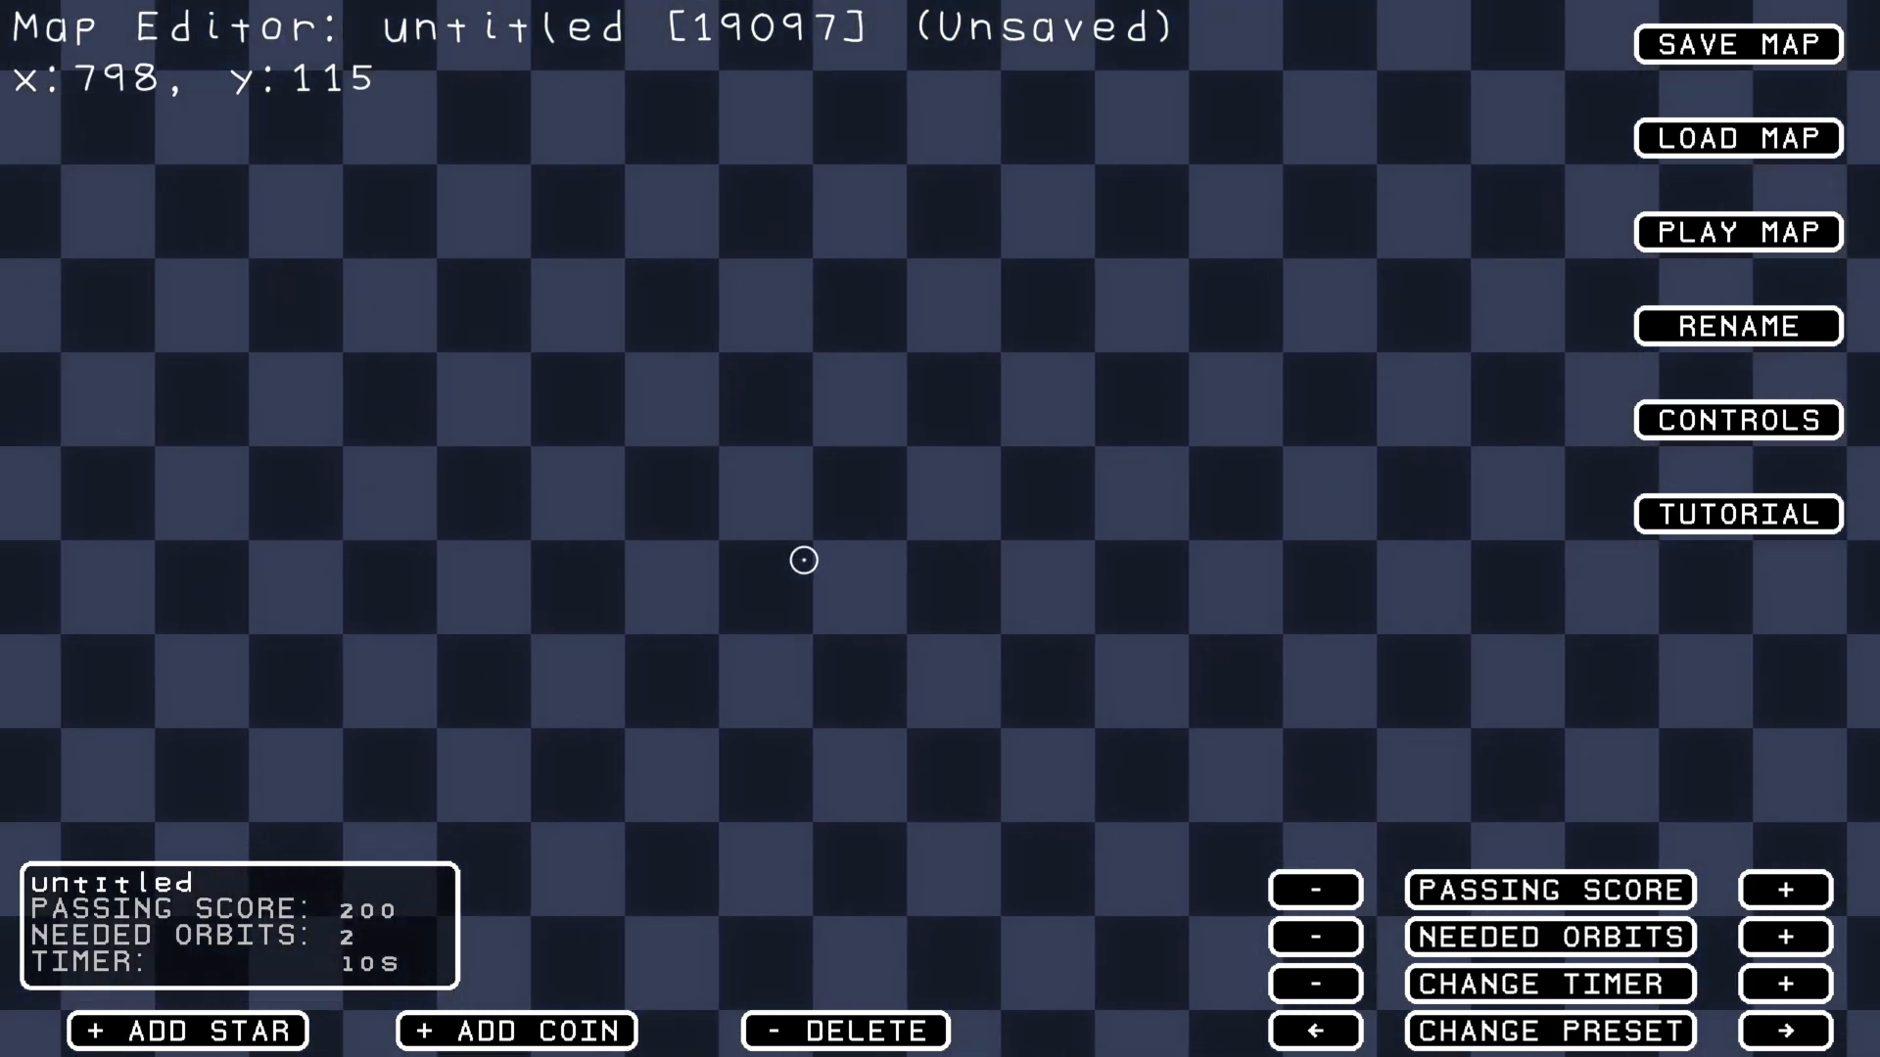
key(a)
key(a)
key(s)
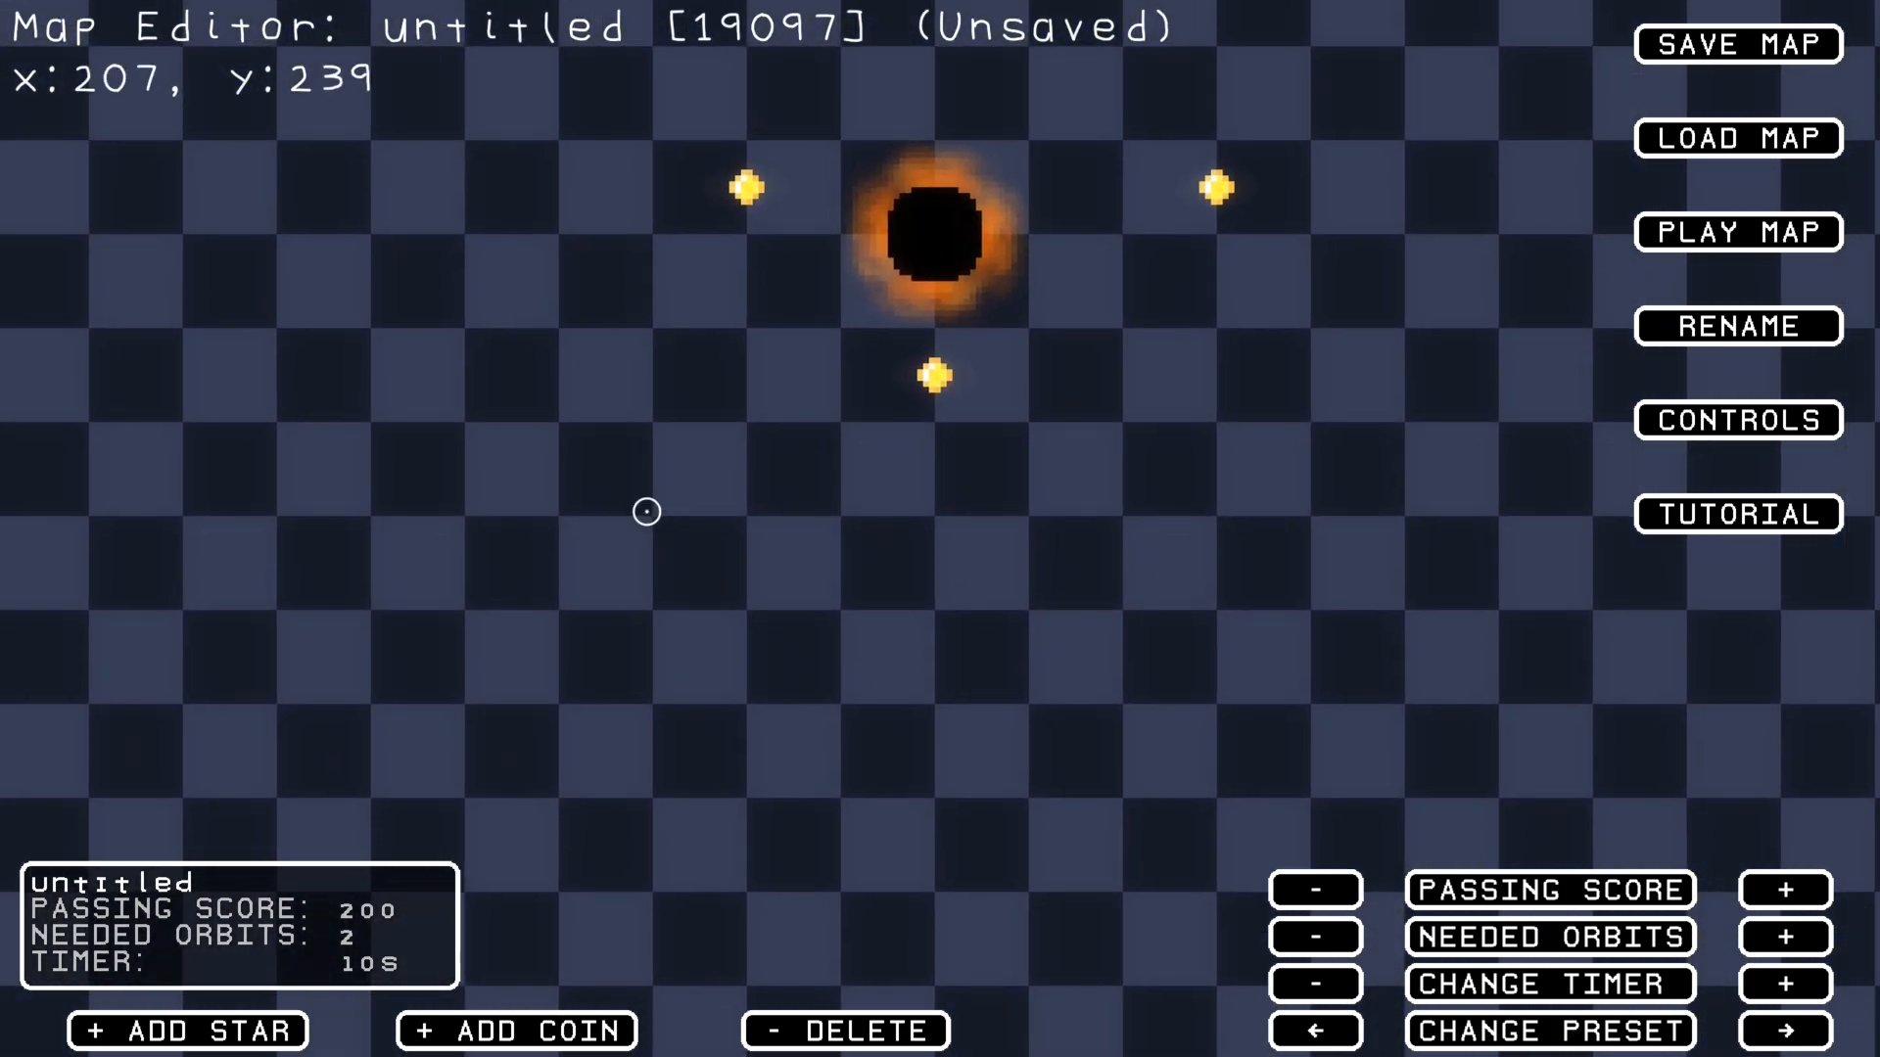
key(d)
key(w)
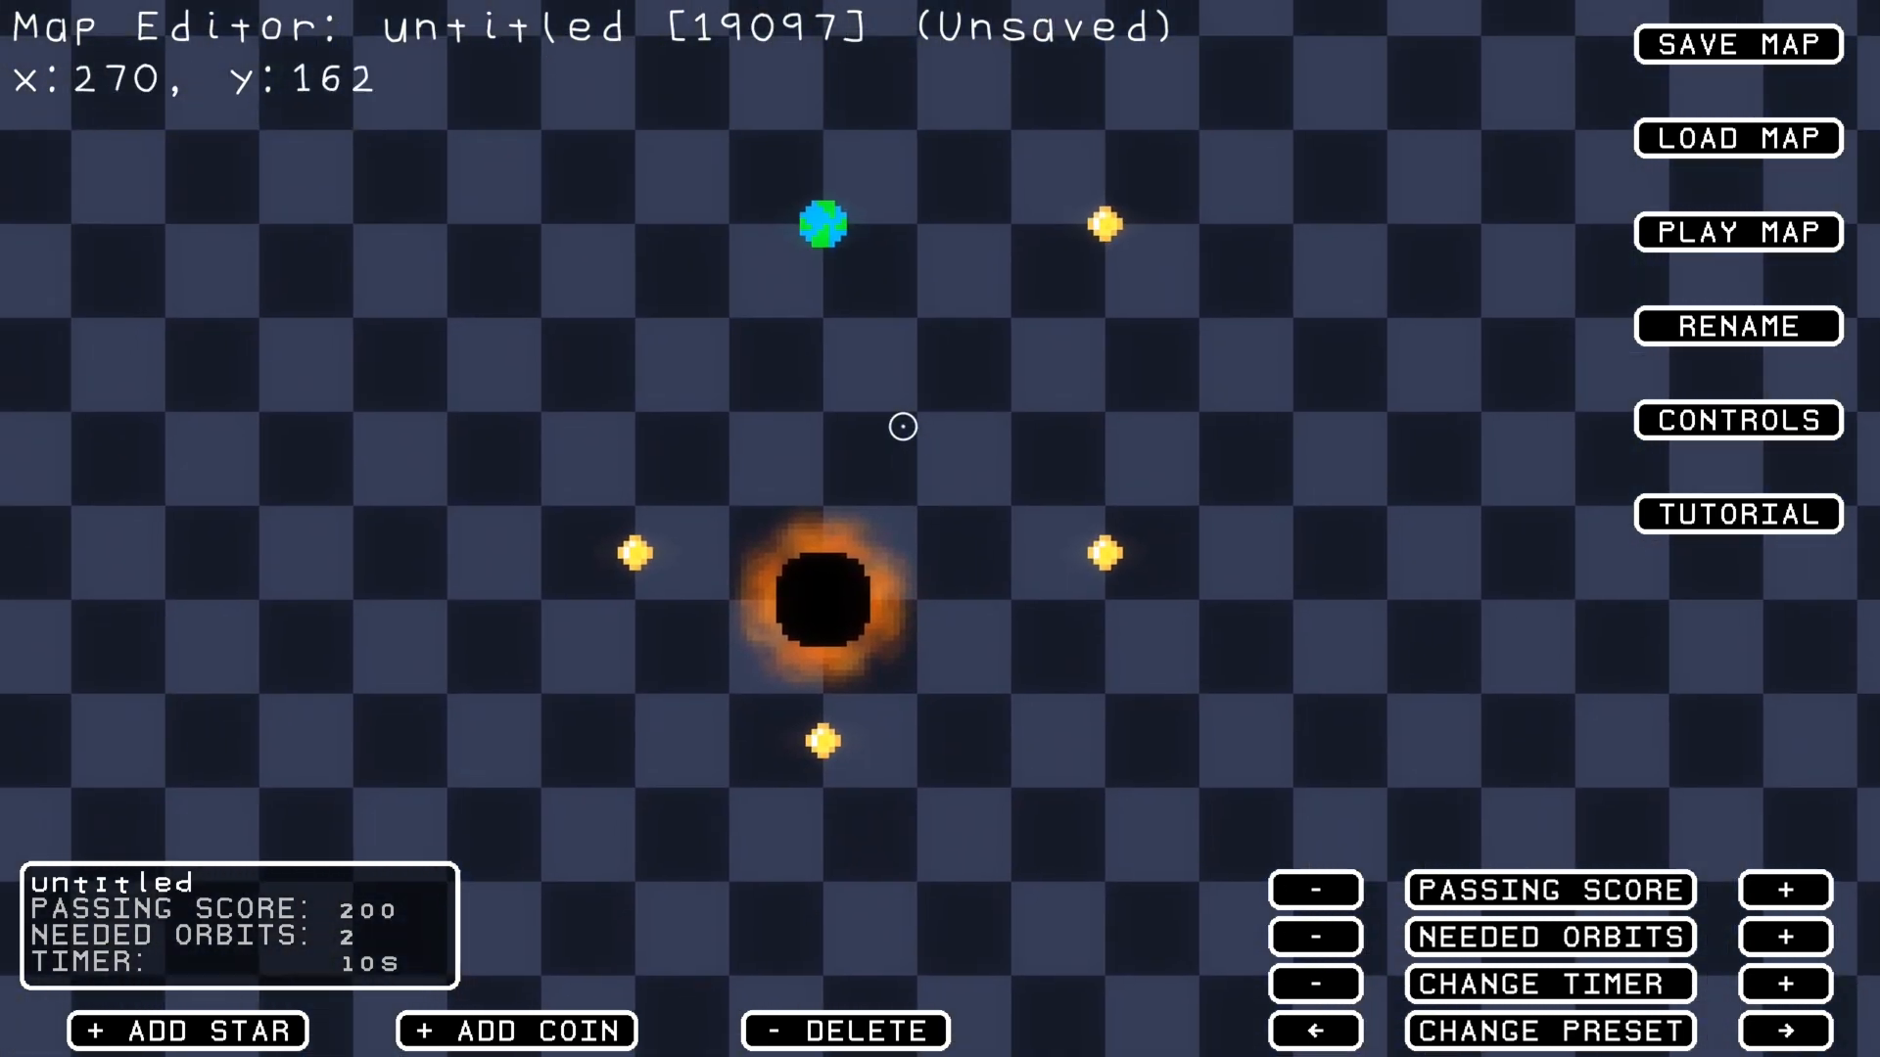
key(a)
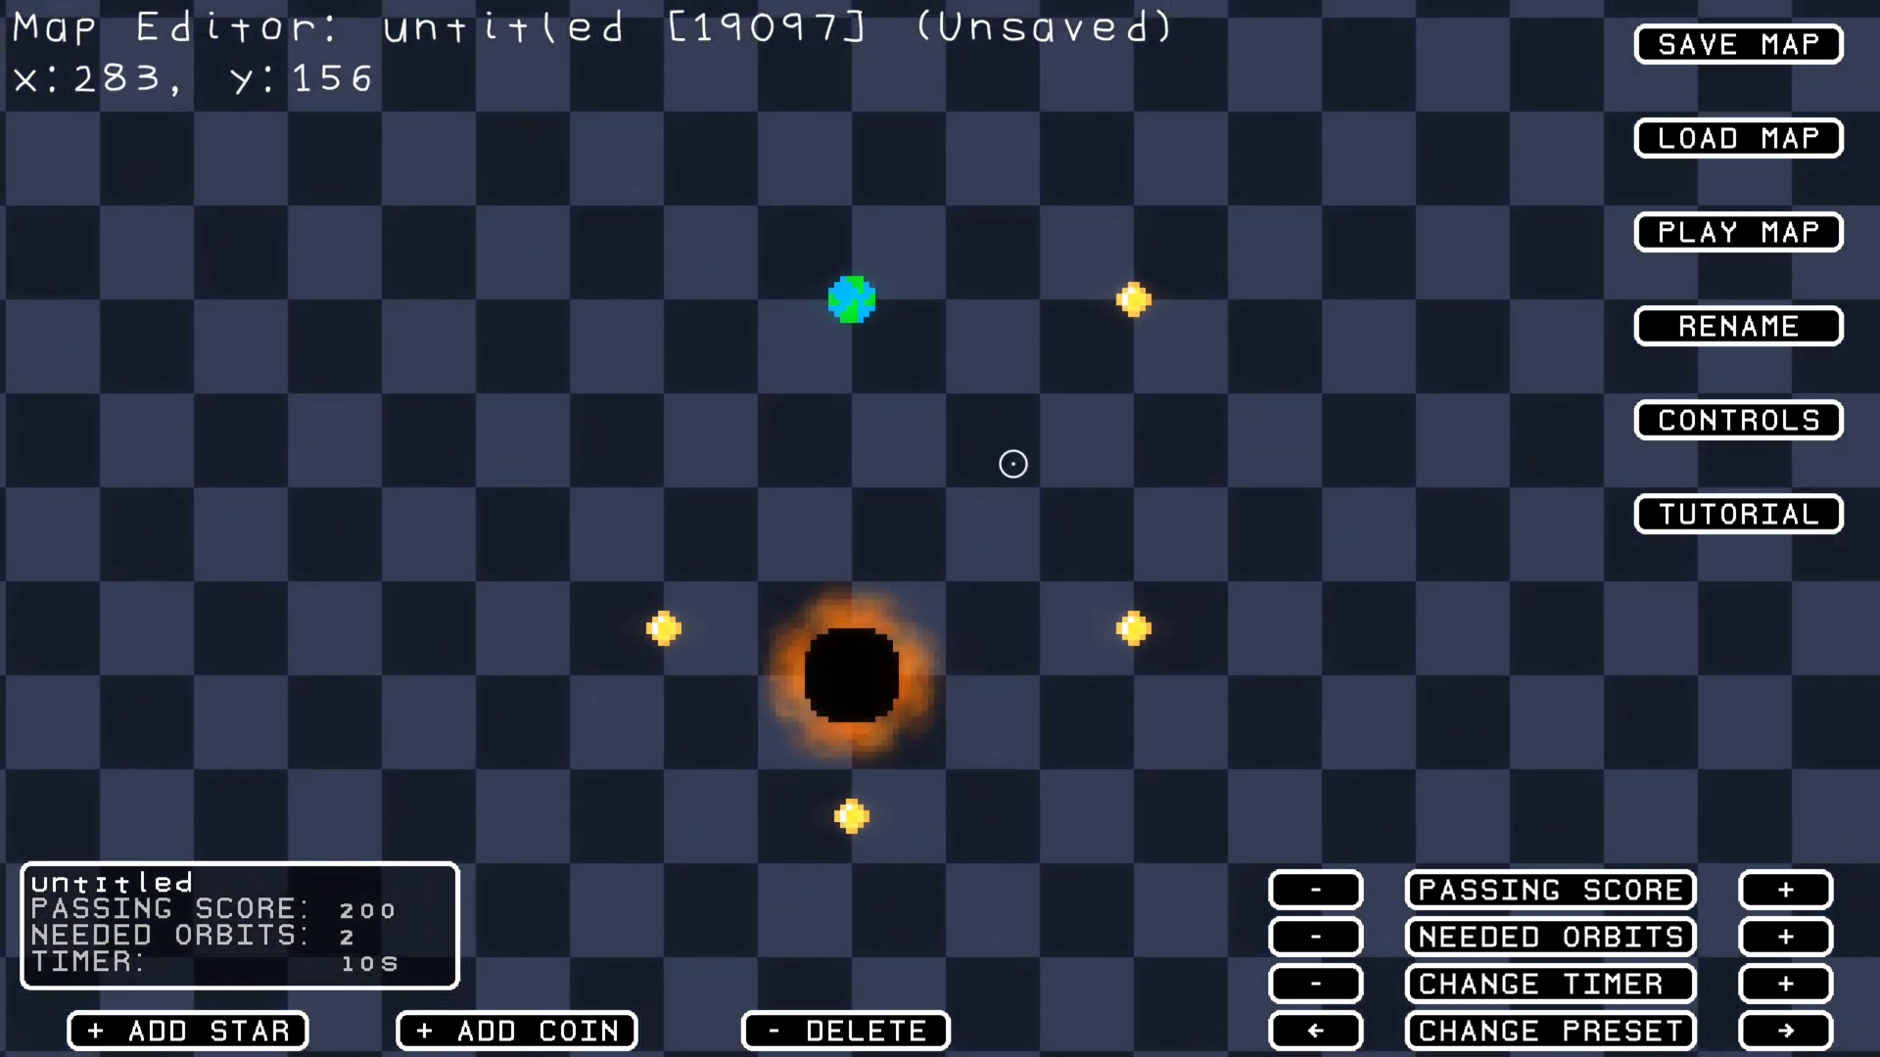
- Try other presets on the Earth planet, including Mars, and return it to the Earth preset
click(868, 318)
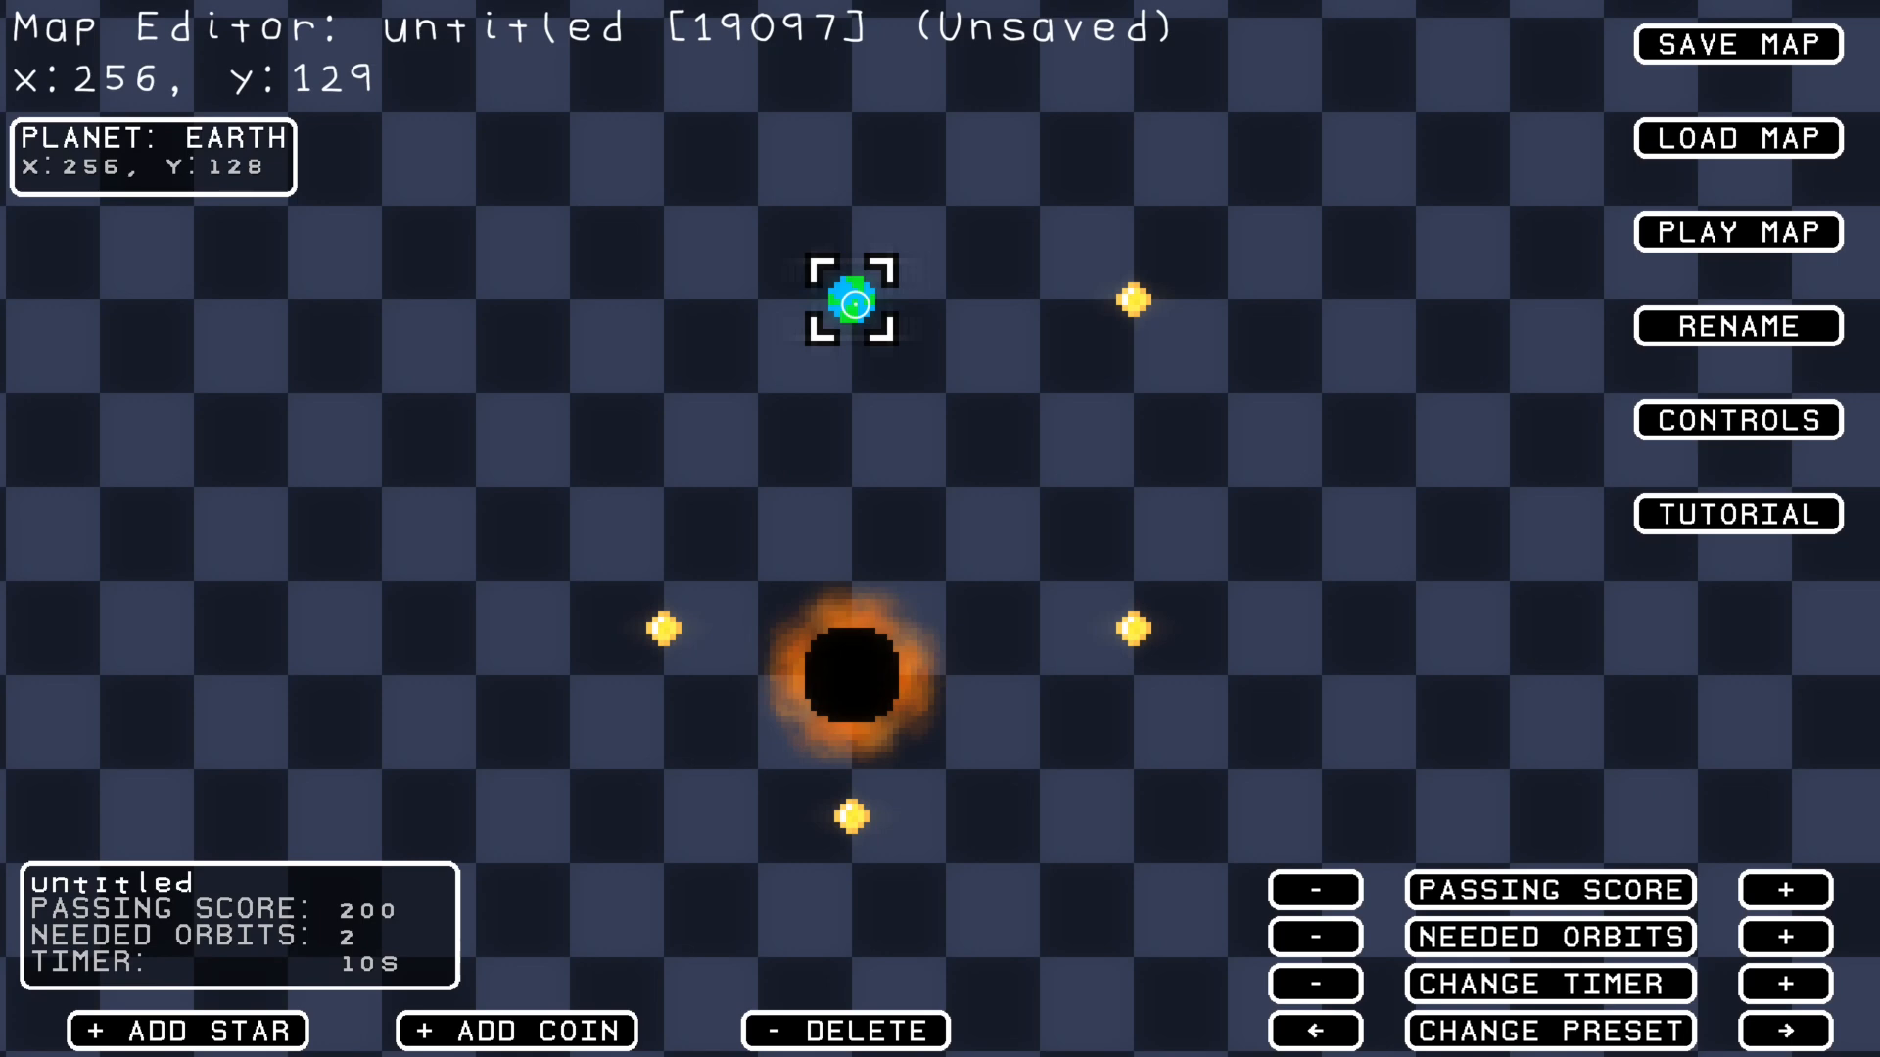
key(Right)
key(Right)
key(Left)
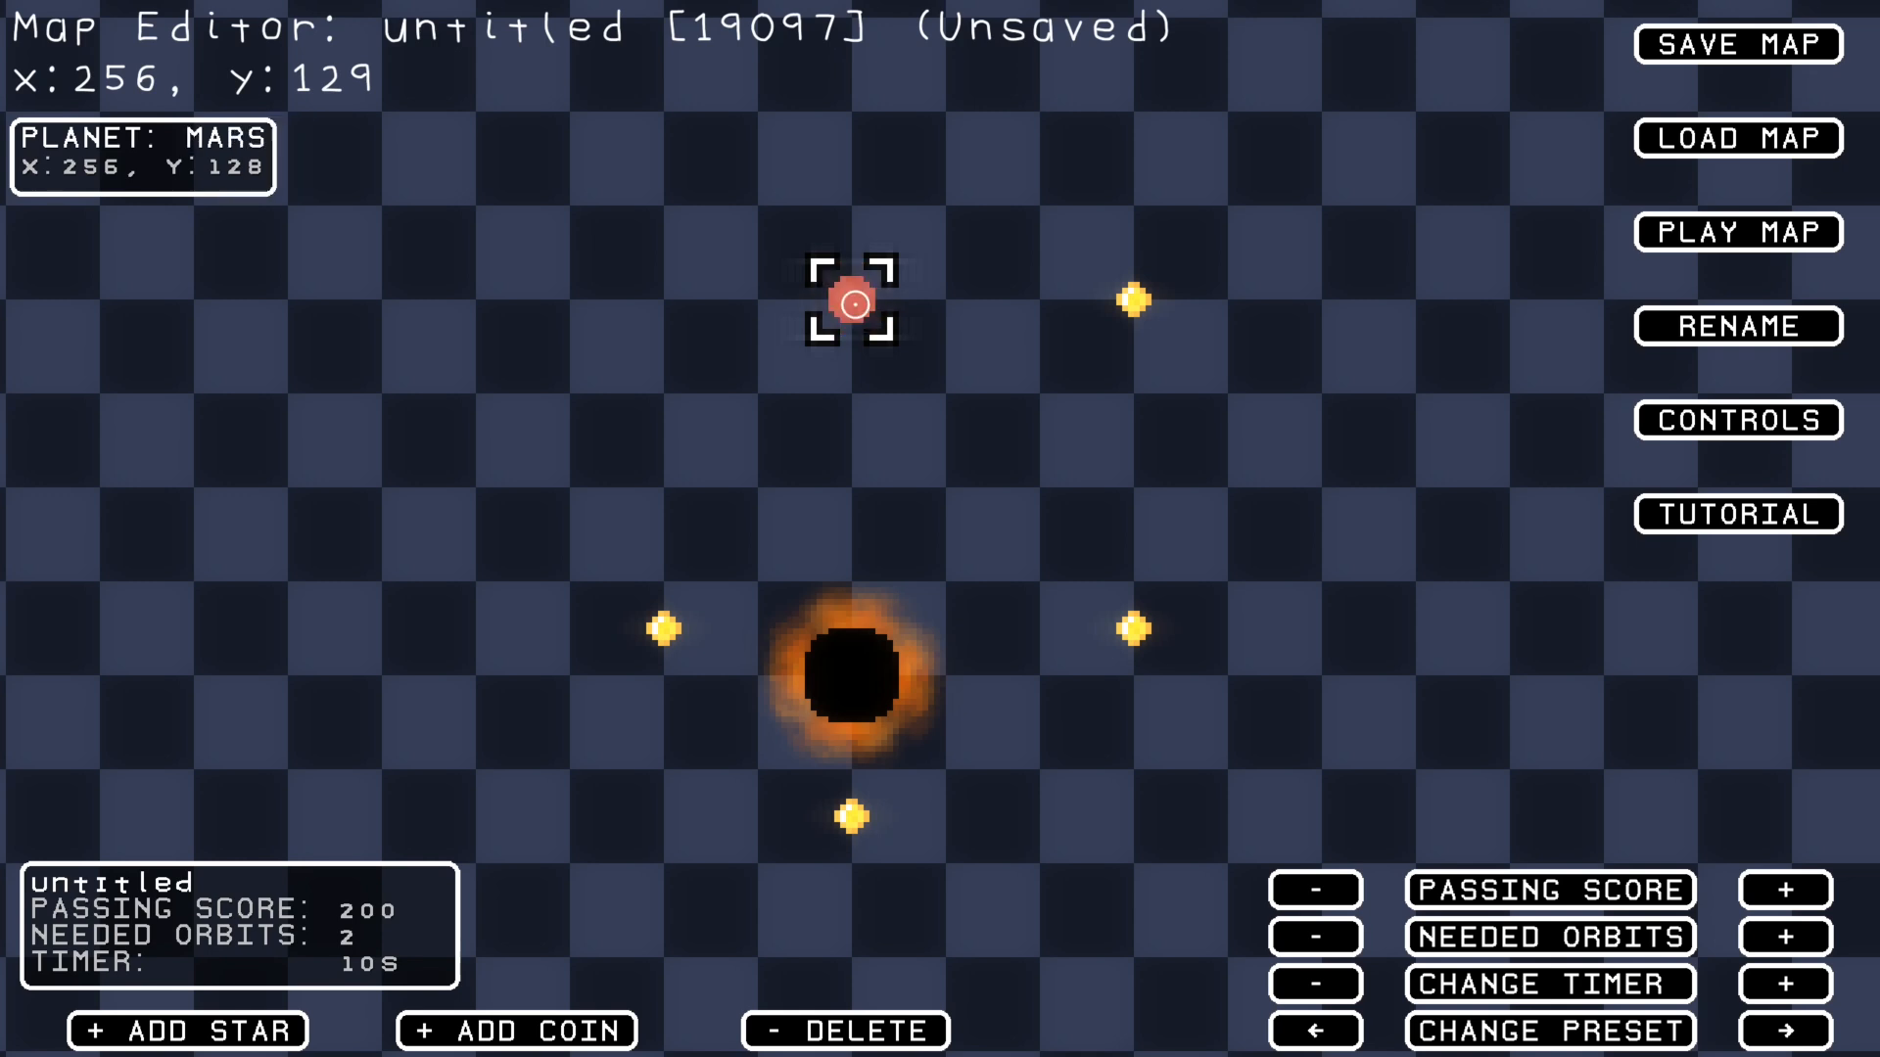
key(Left)
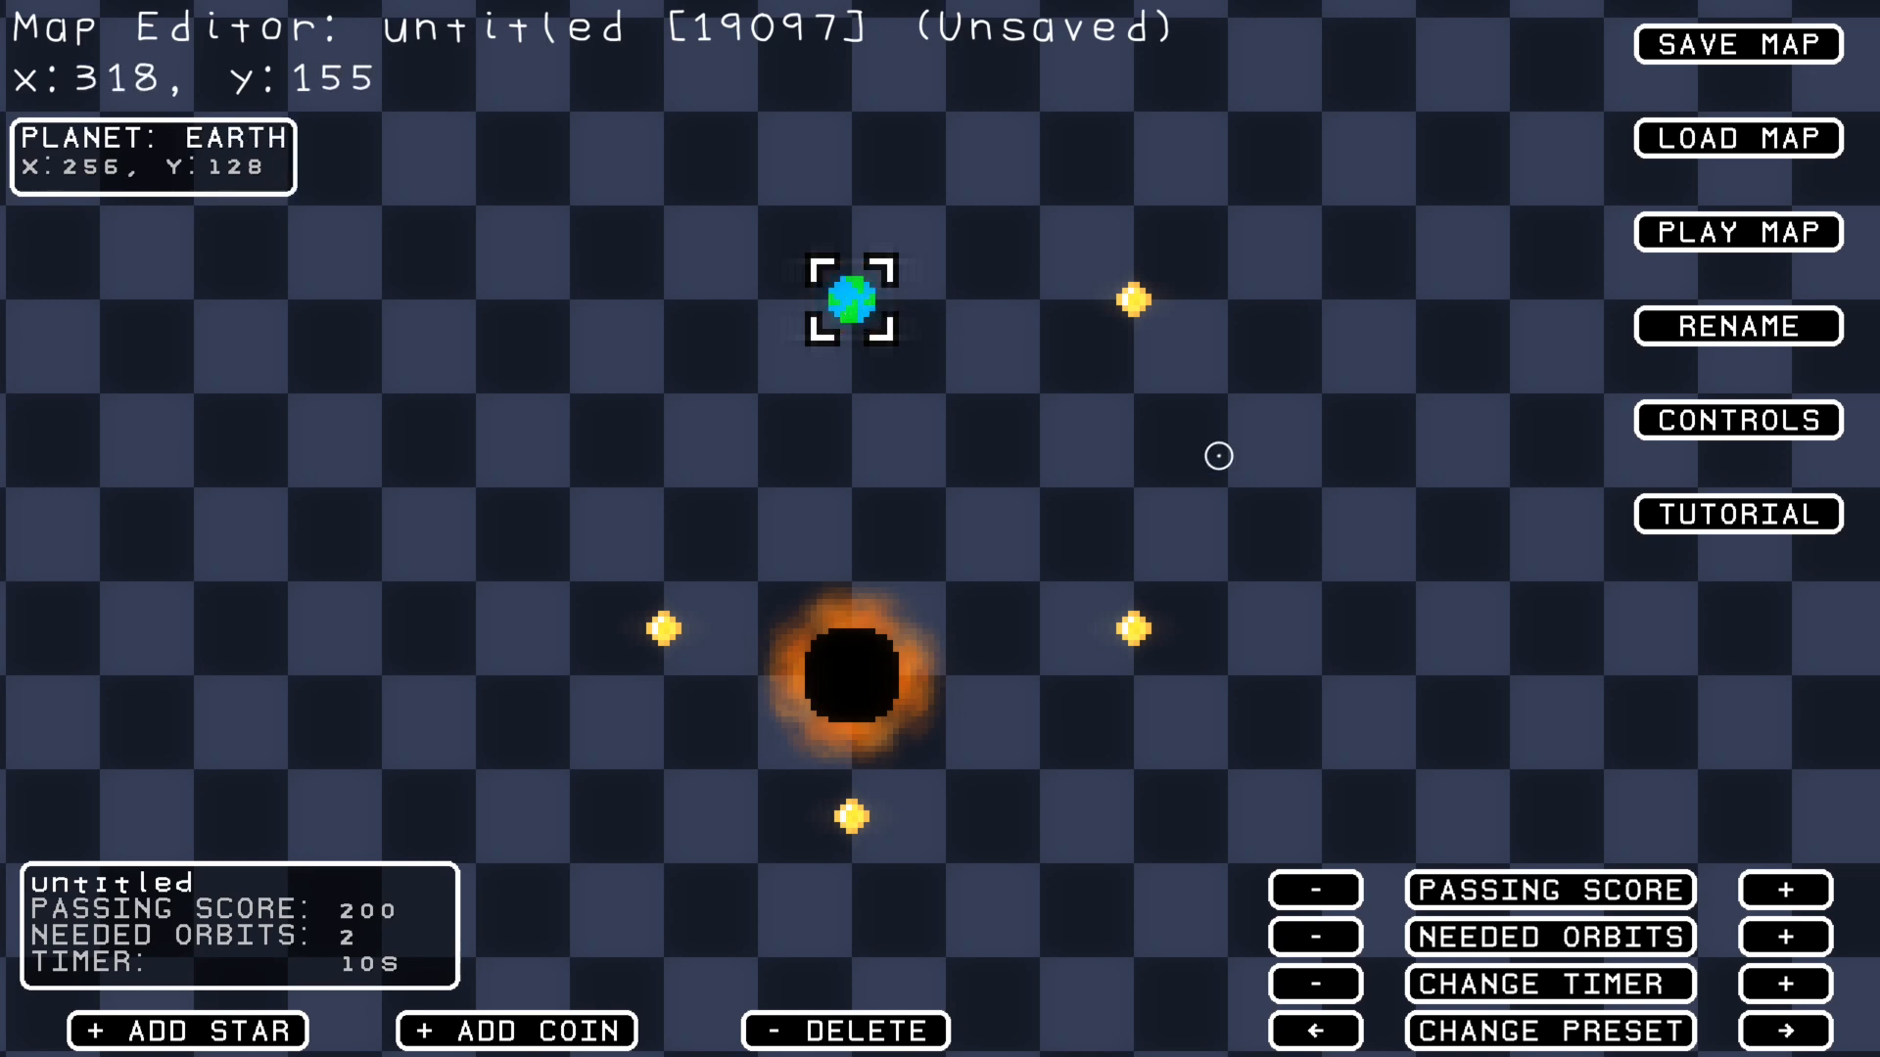
click(1774, 1030)
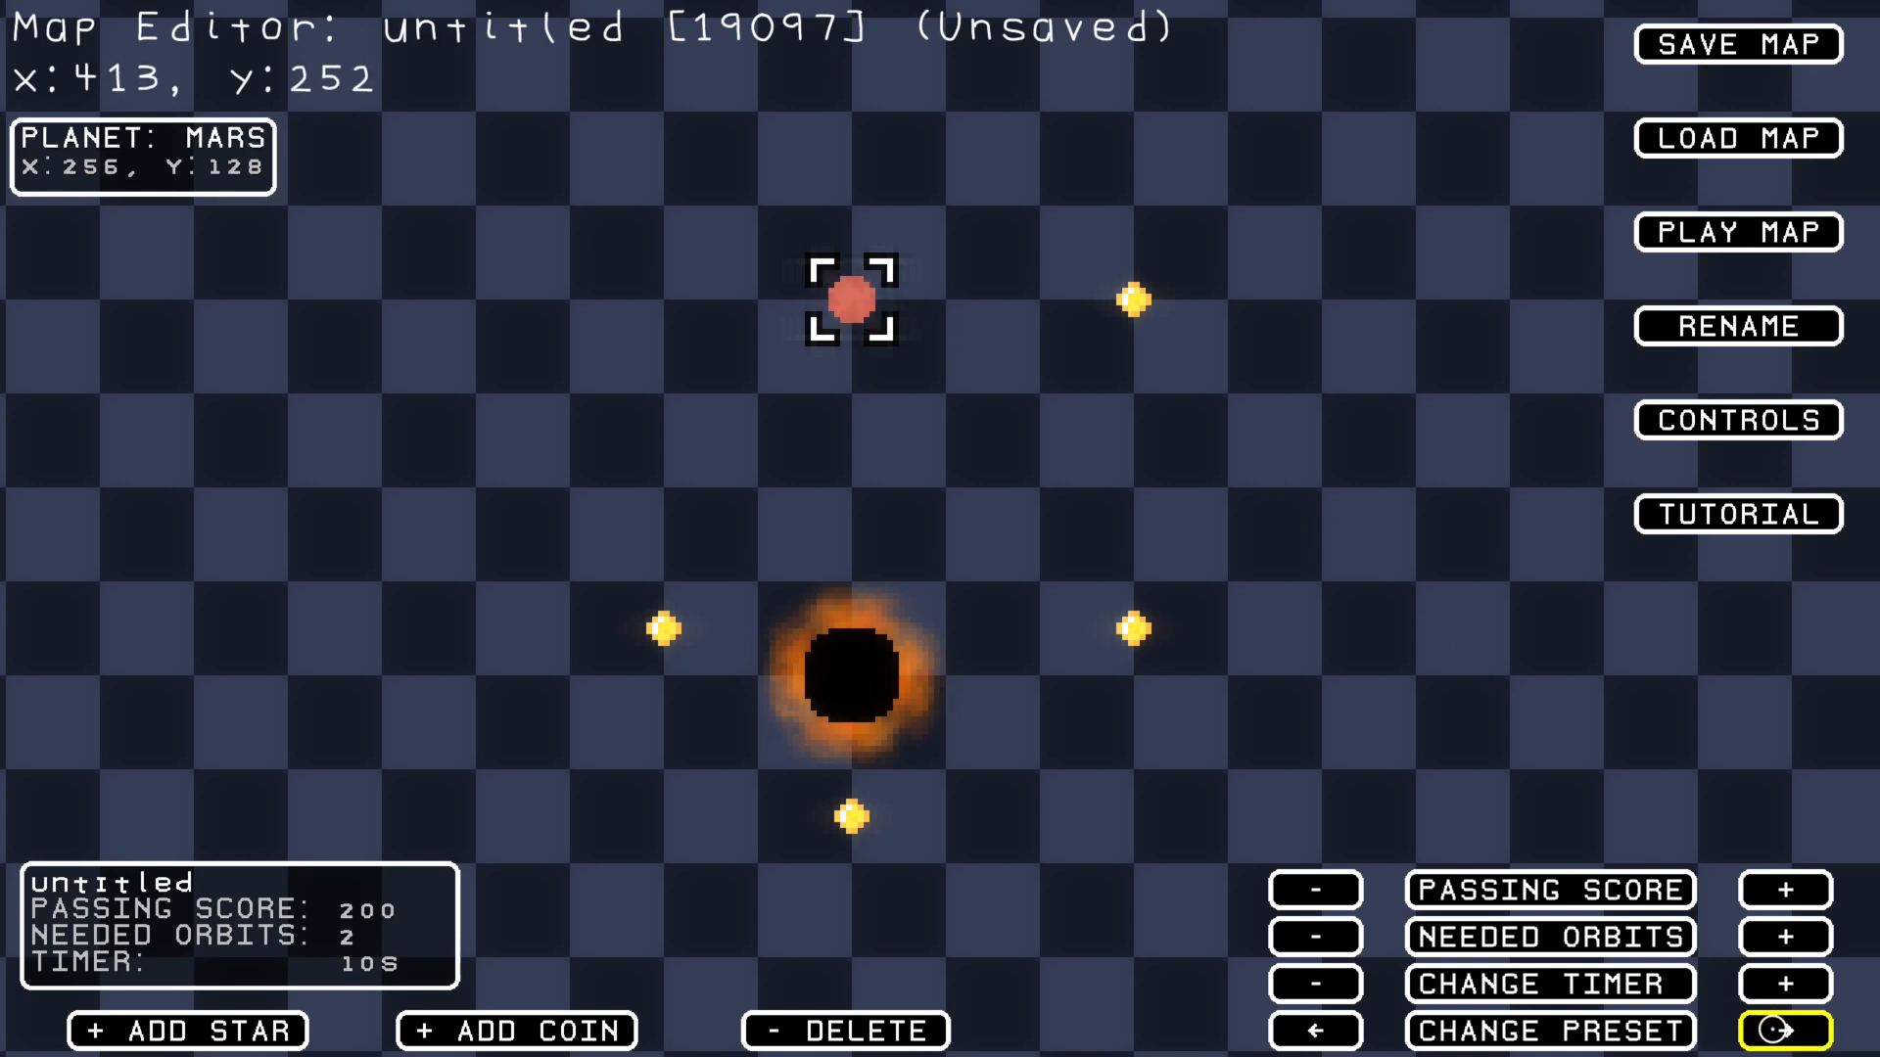
click(1775, 1030)
click(1319, 1034)
click(1321, 1034)
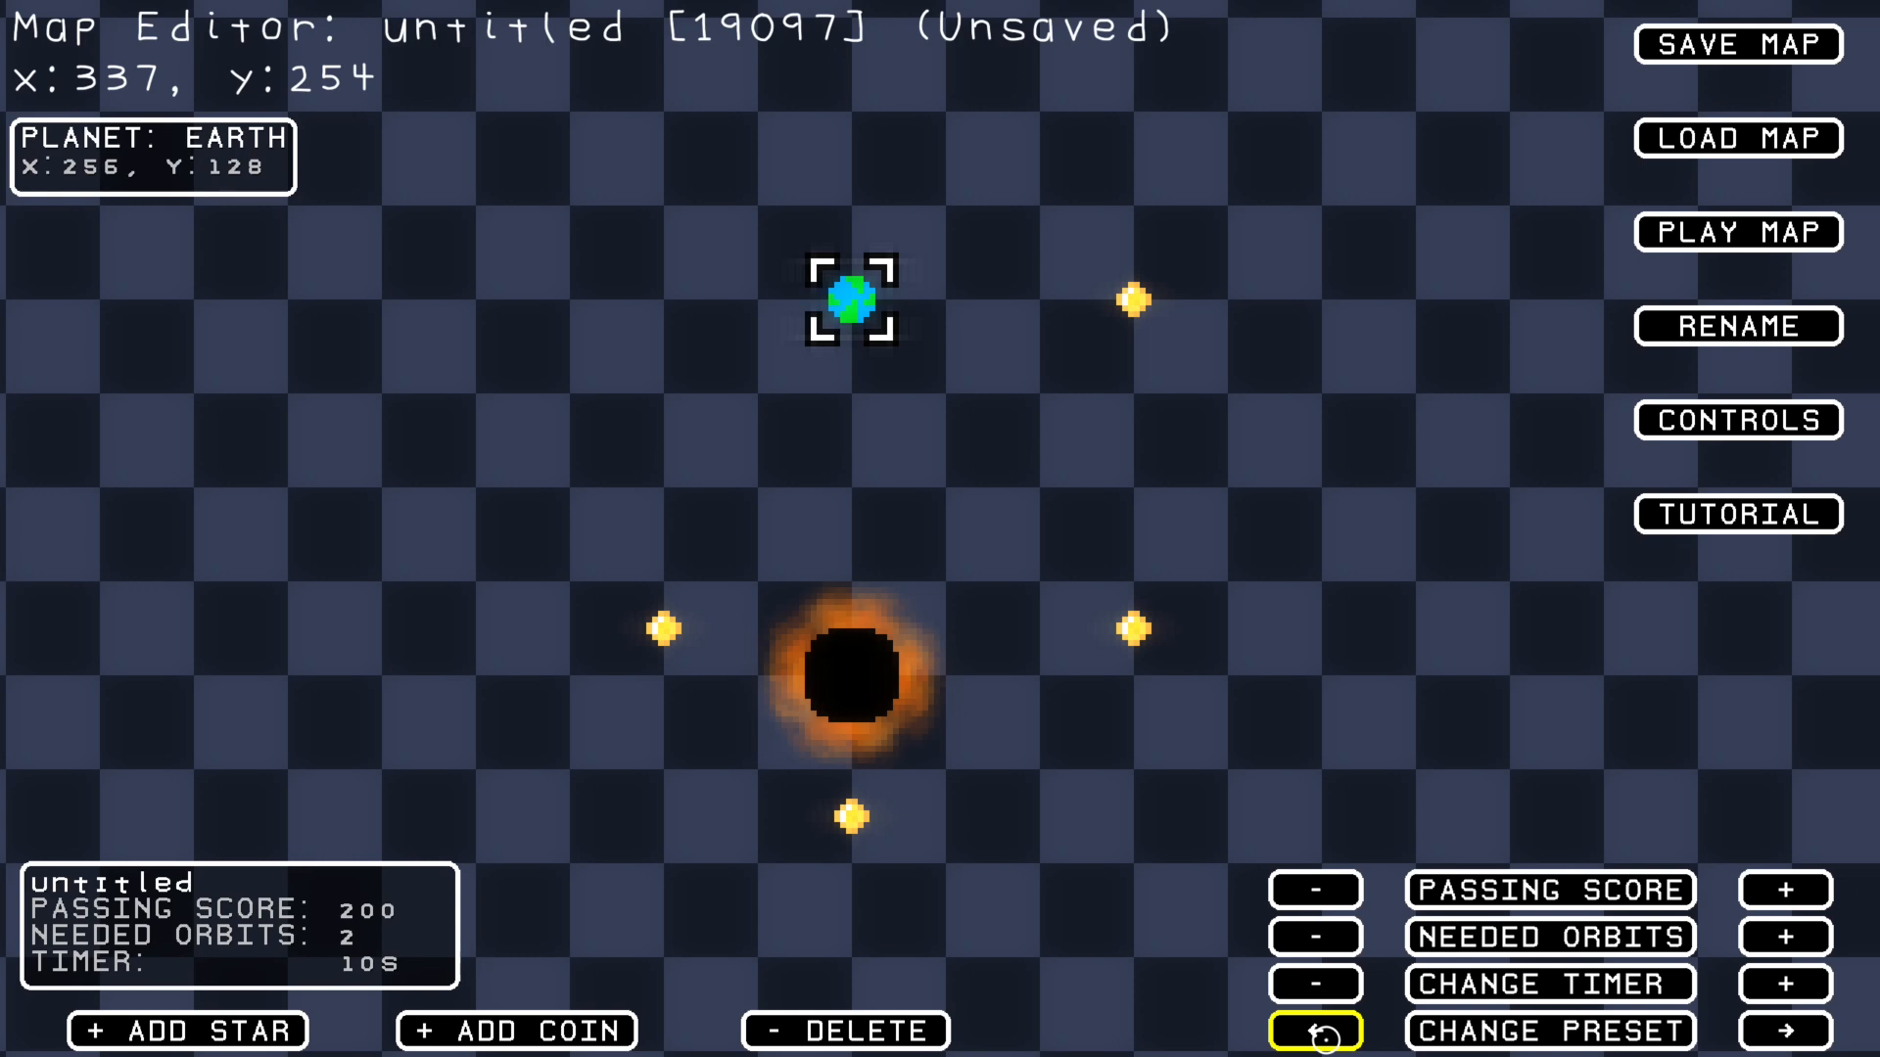
- Try repositioning the planet and a black hole on the grid
mouse_move(855, 339)
mouse_down()
mouse_move(854, 294)
mouse_move(854, 323)
mouse_move(1131, 441)
mouse_move(1085, 282)
mouse_move(831, 412)
mouse_move(887, 259)
mouse_move(1018, 299)
mouse_move(872, 297)
mouse_up()
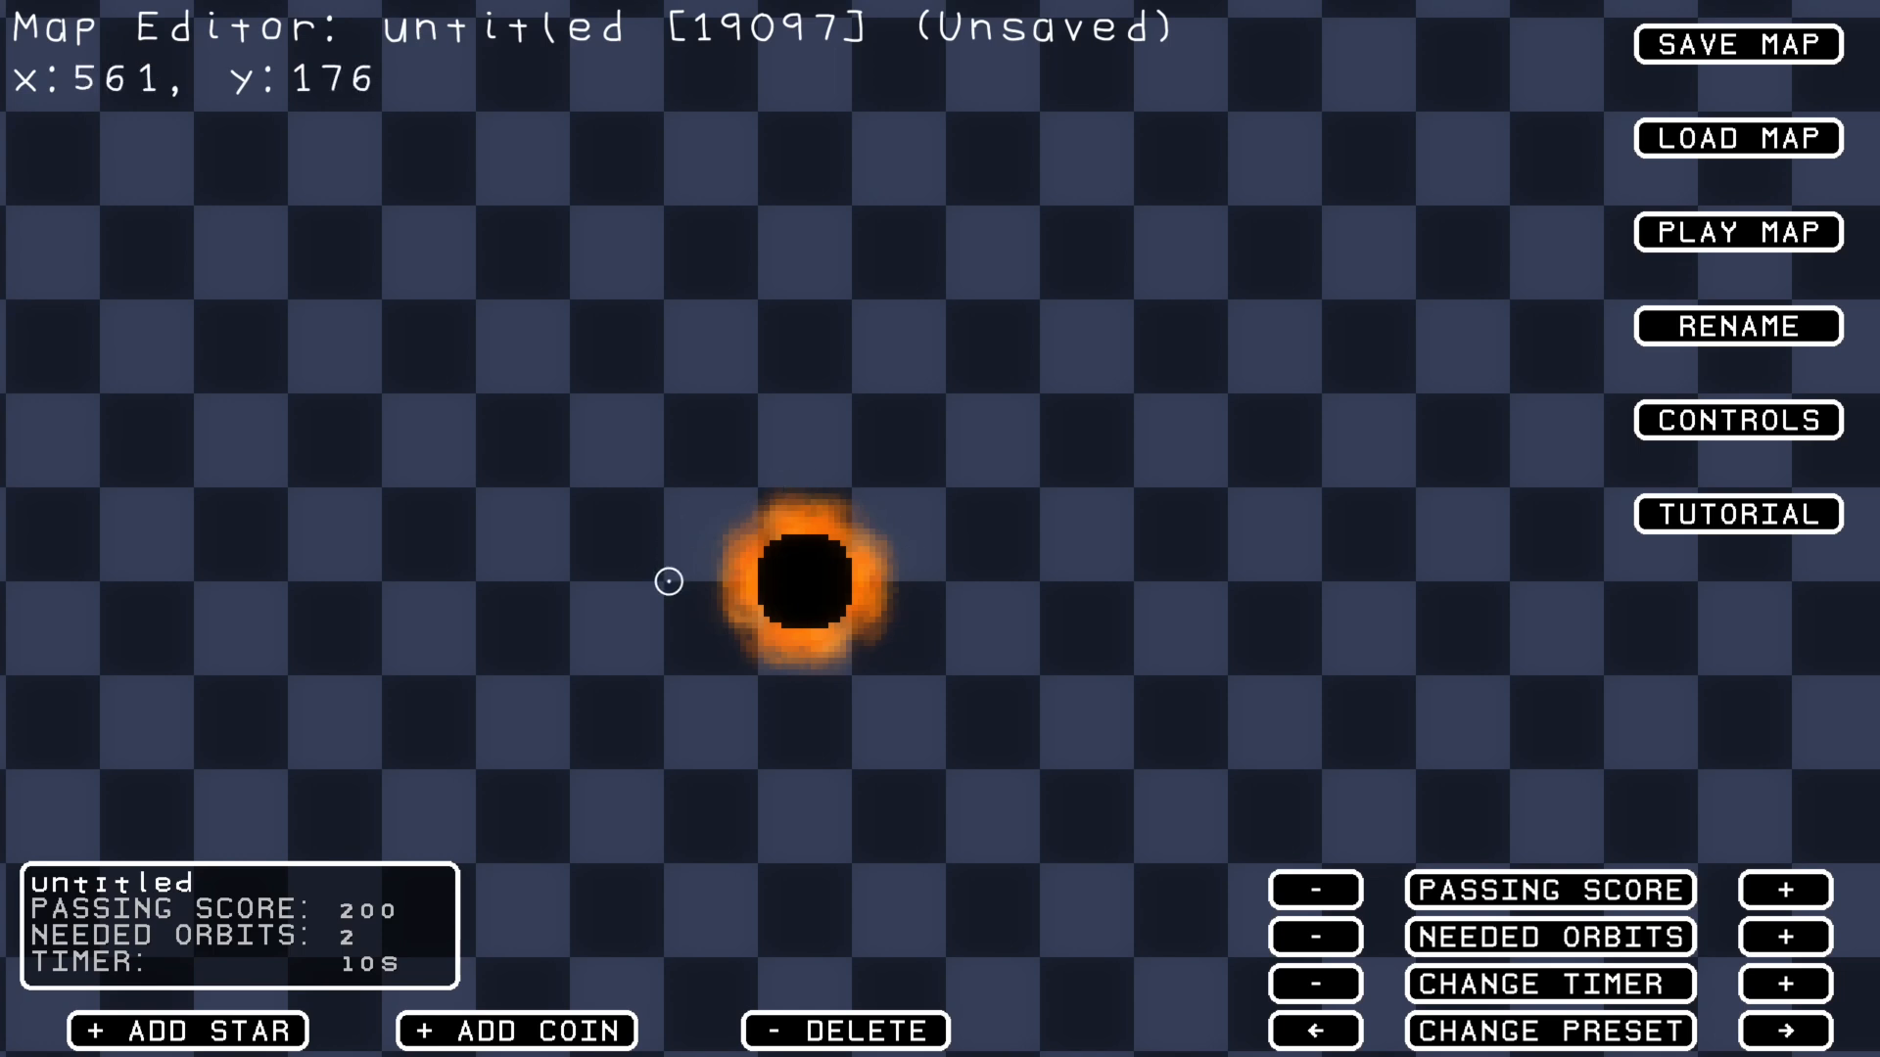
mouse_move(801, 573)
mouse_down()
mouse_move(755, 534)
mouse_move(930, 627)
mouse_move(927, 552)
mouse_up()
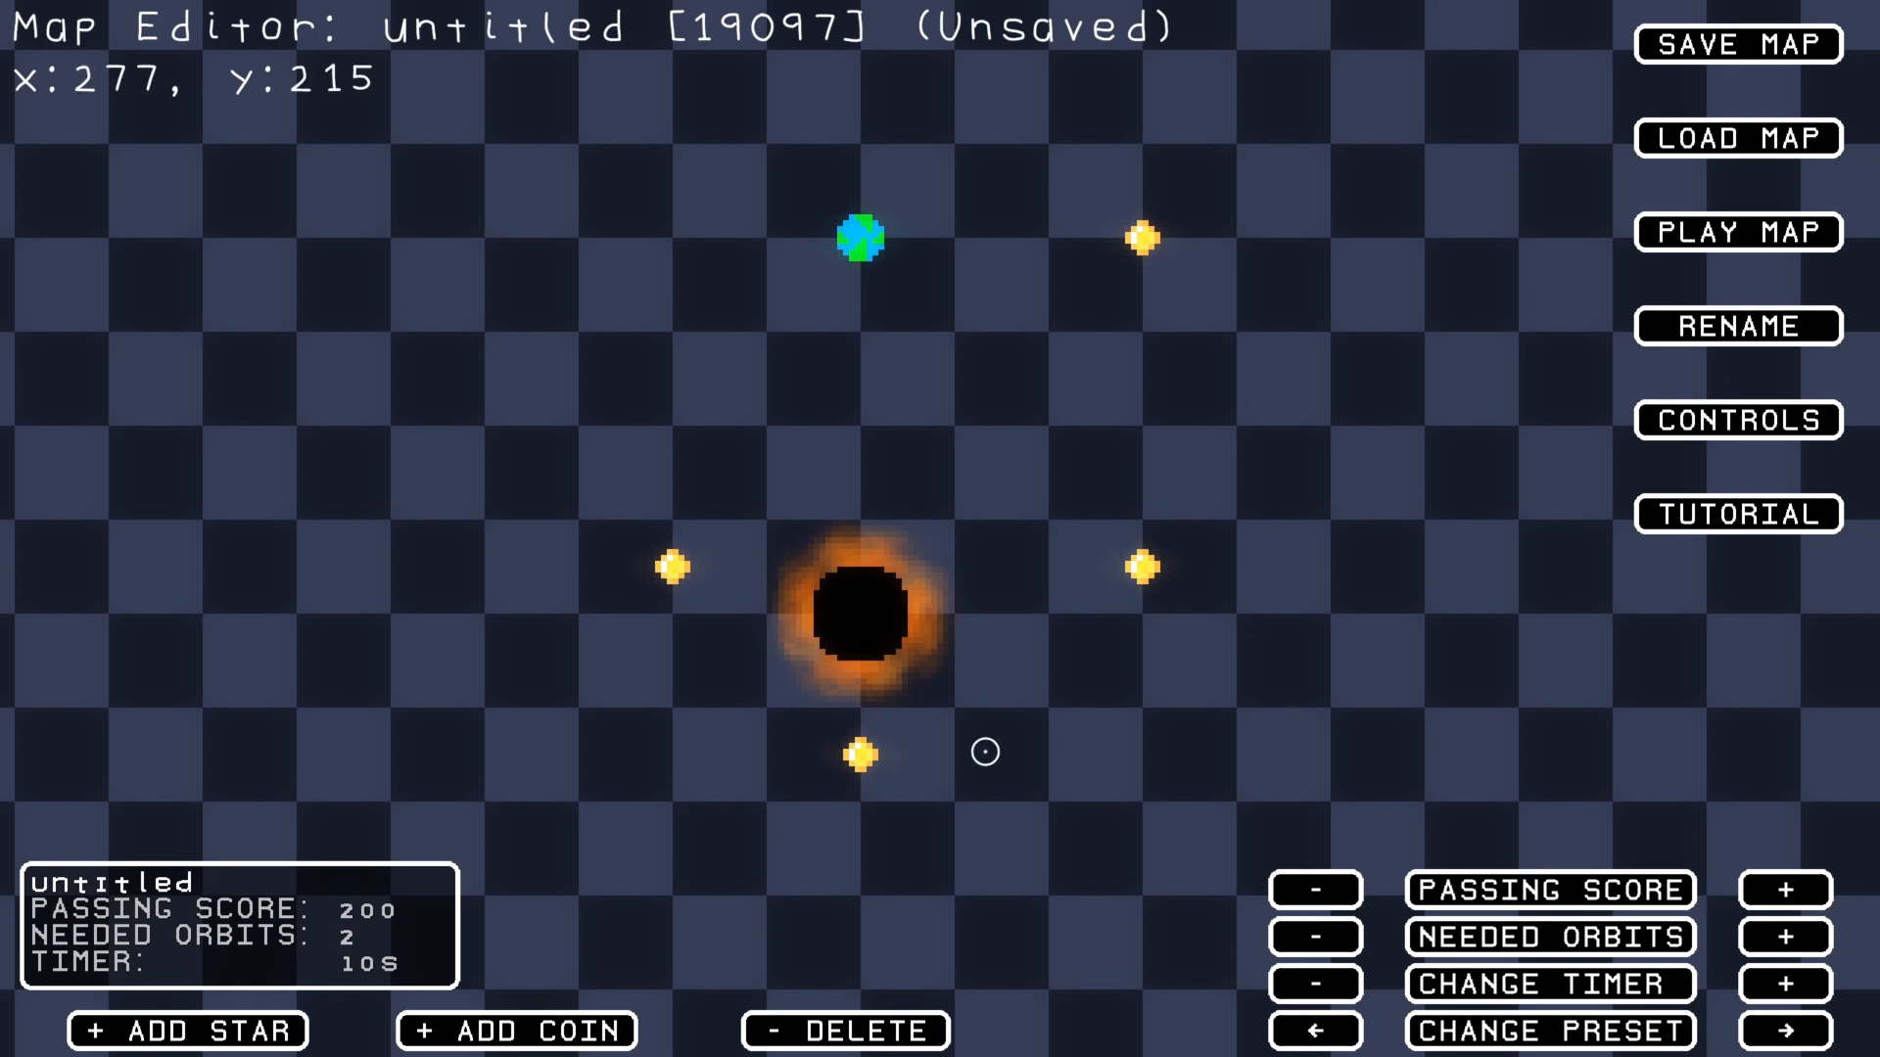
- Add a star, change it to the yellow star preset and place it left of the black hole at about x 208, y 192
click(231, 1026)
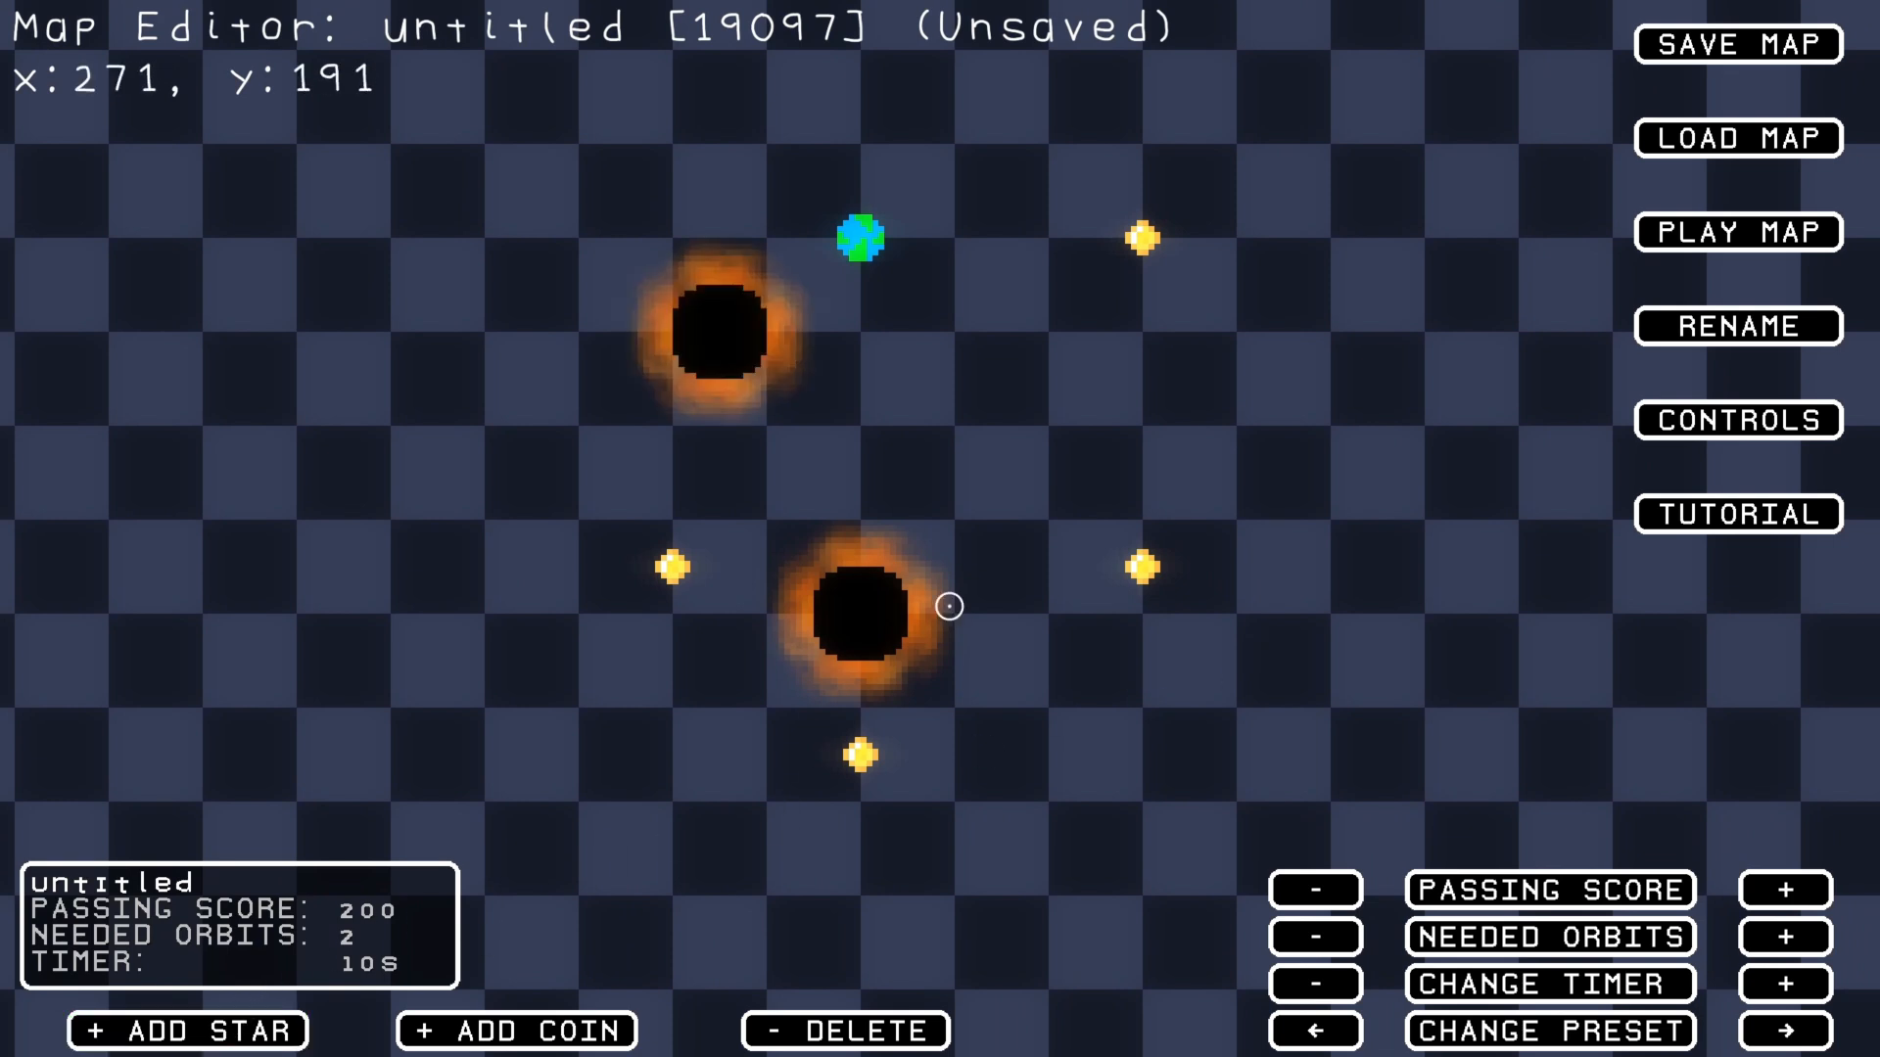
click(739, 354)
key(Right)
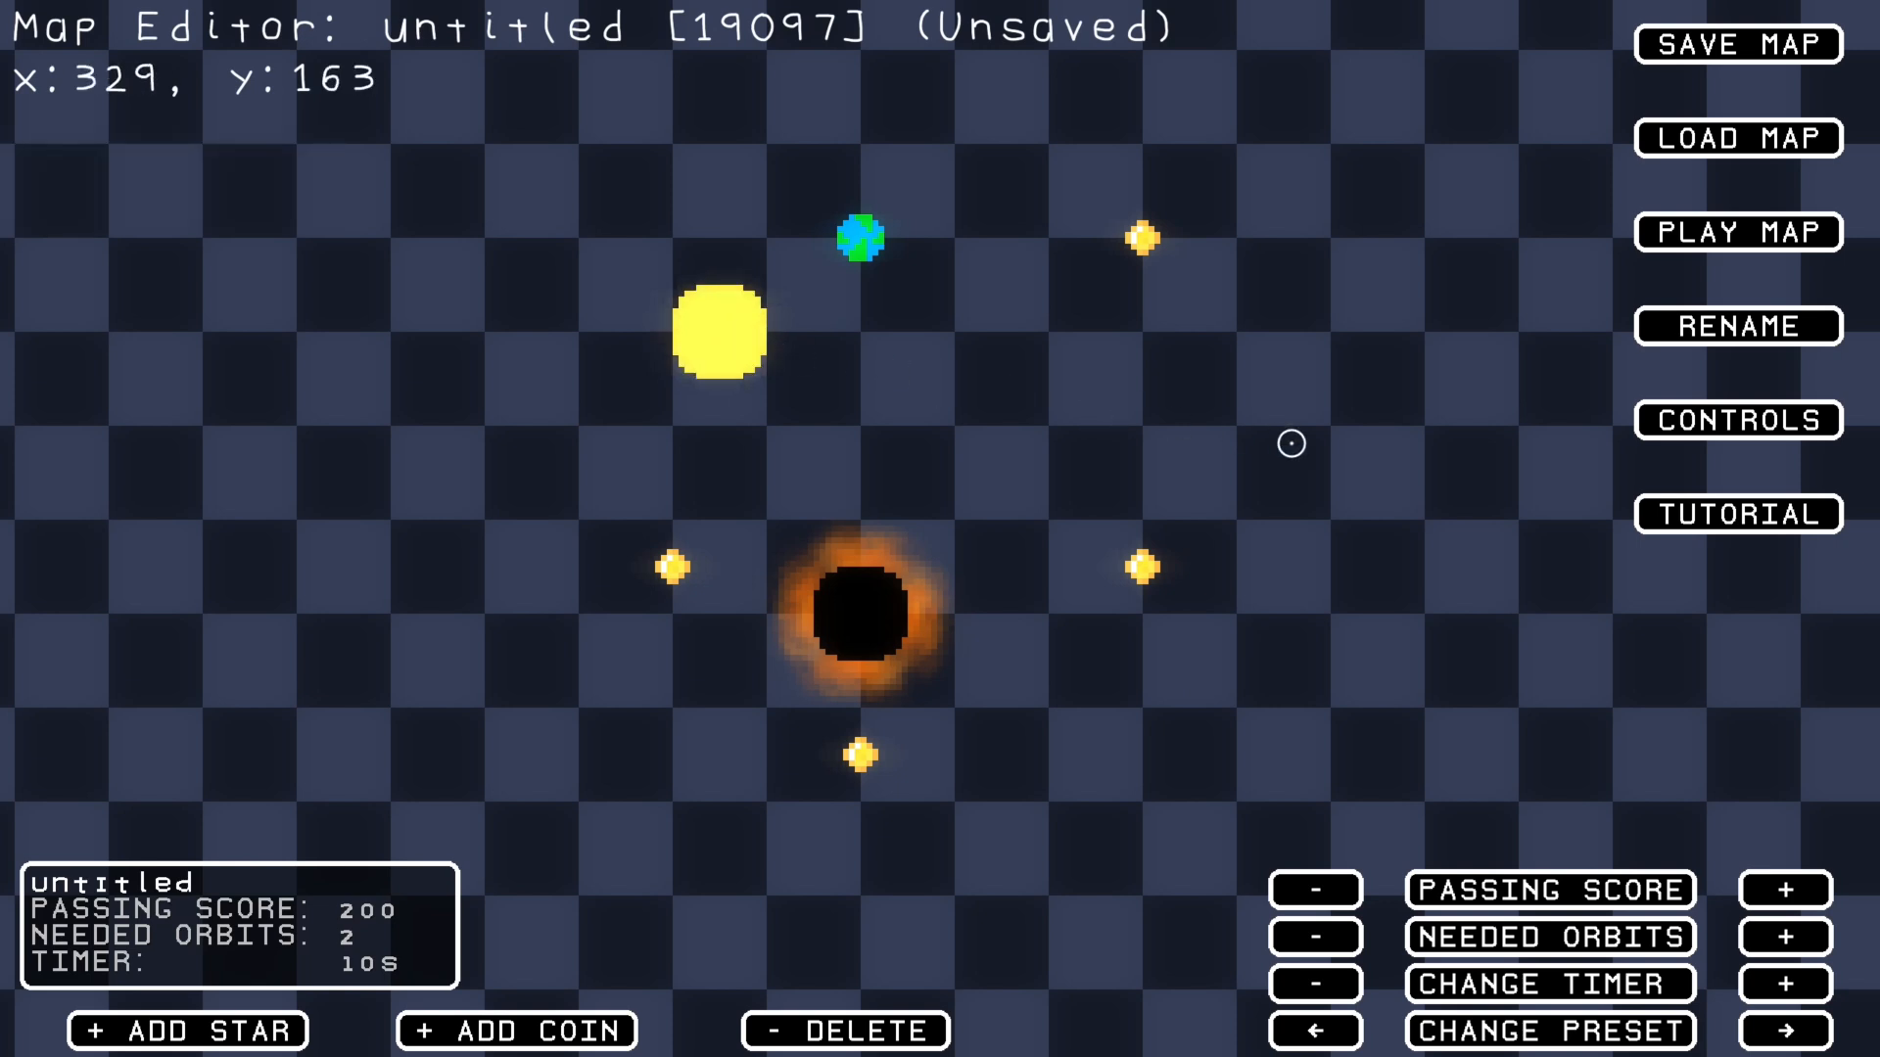
drag(750, 350, 585, 618)
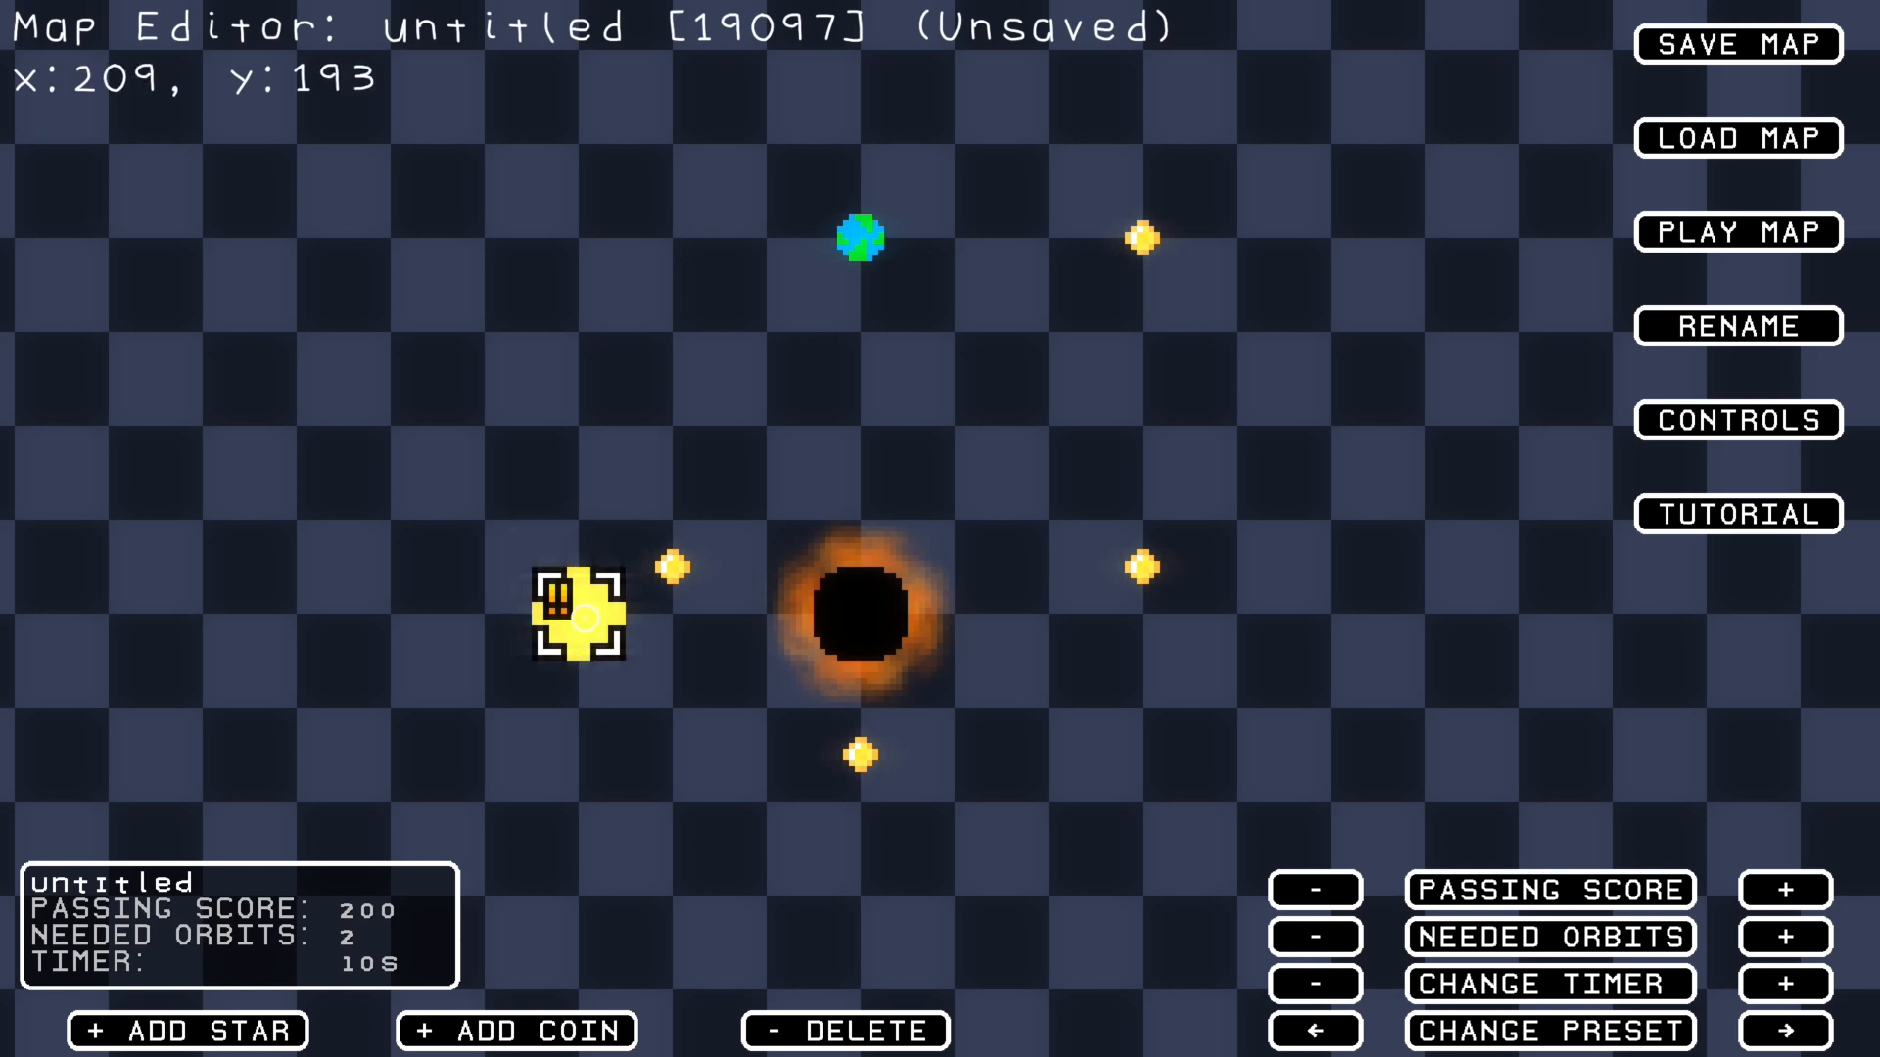
- Add two coins, and change the coin above the black hole and the coins on its left and far right to BLUECOIN
click(576, 1021)
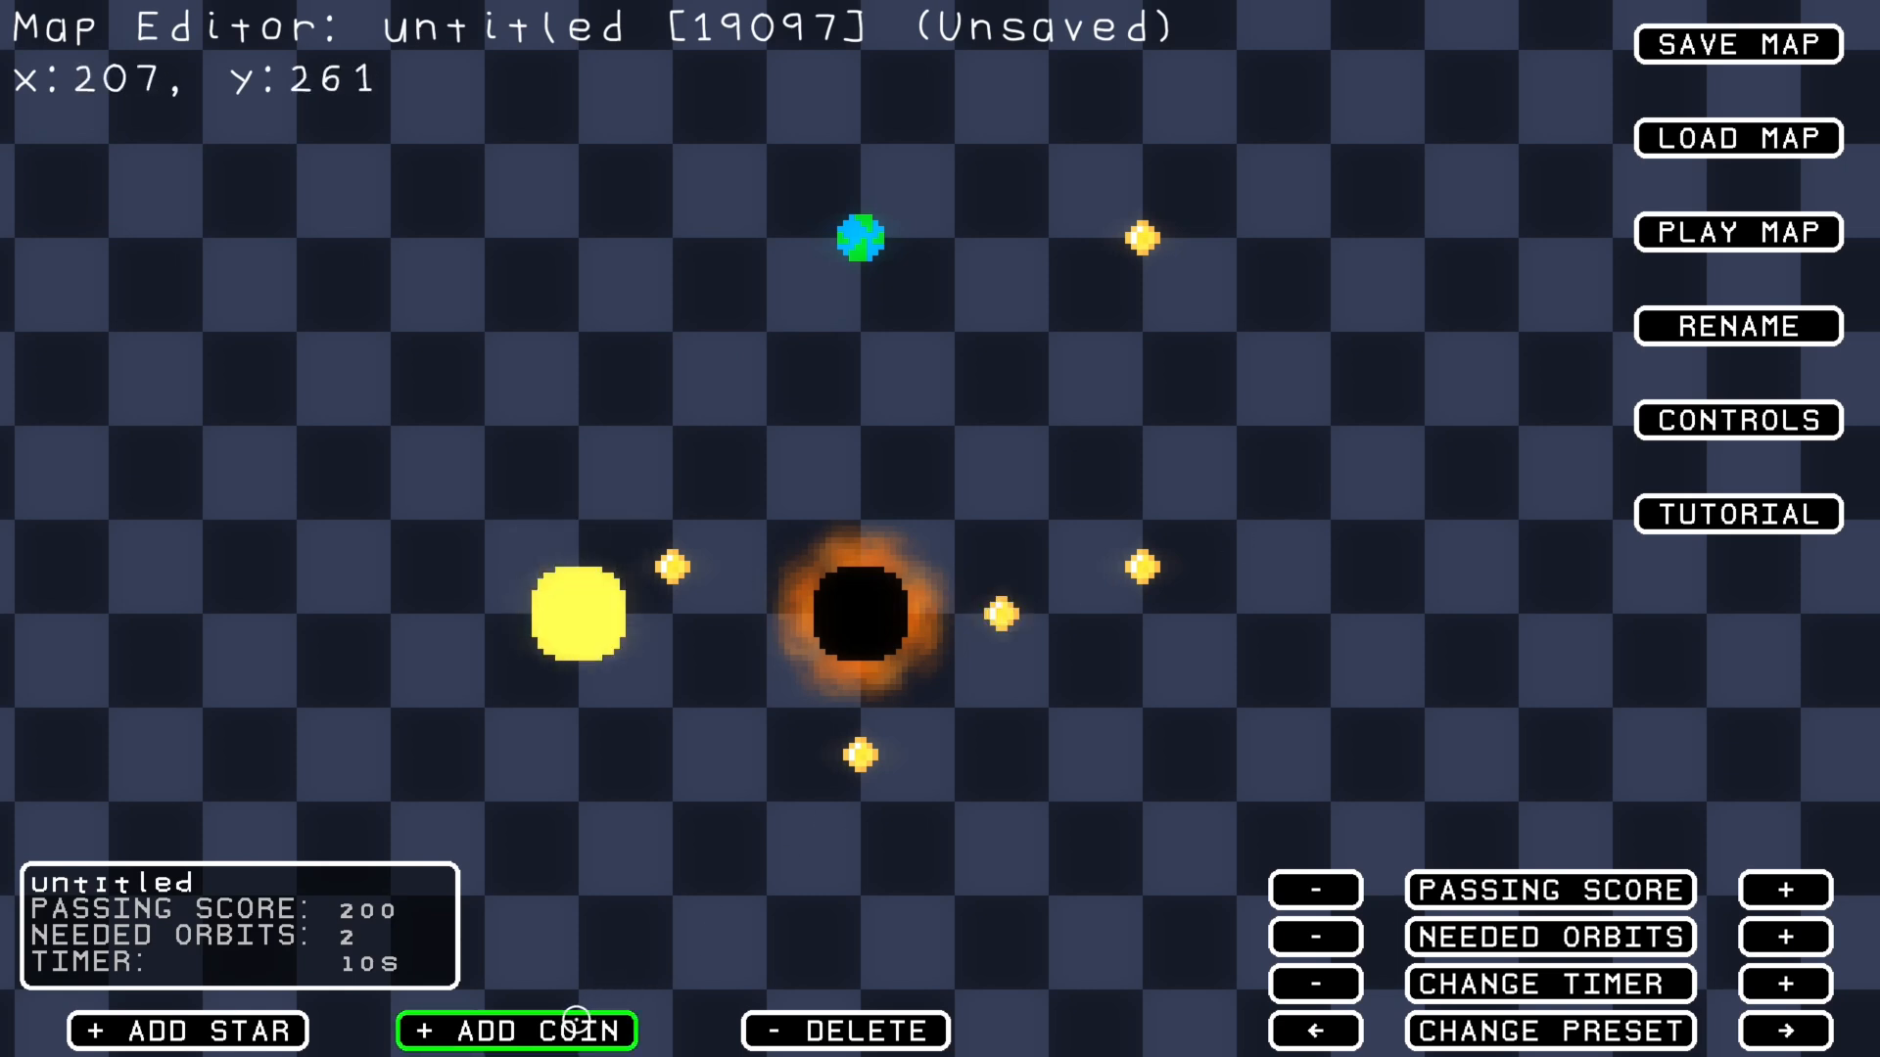
click(576, 1021)
click(818, 434)
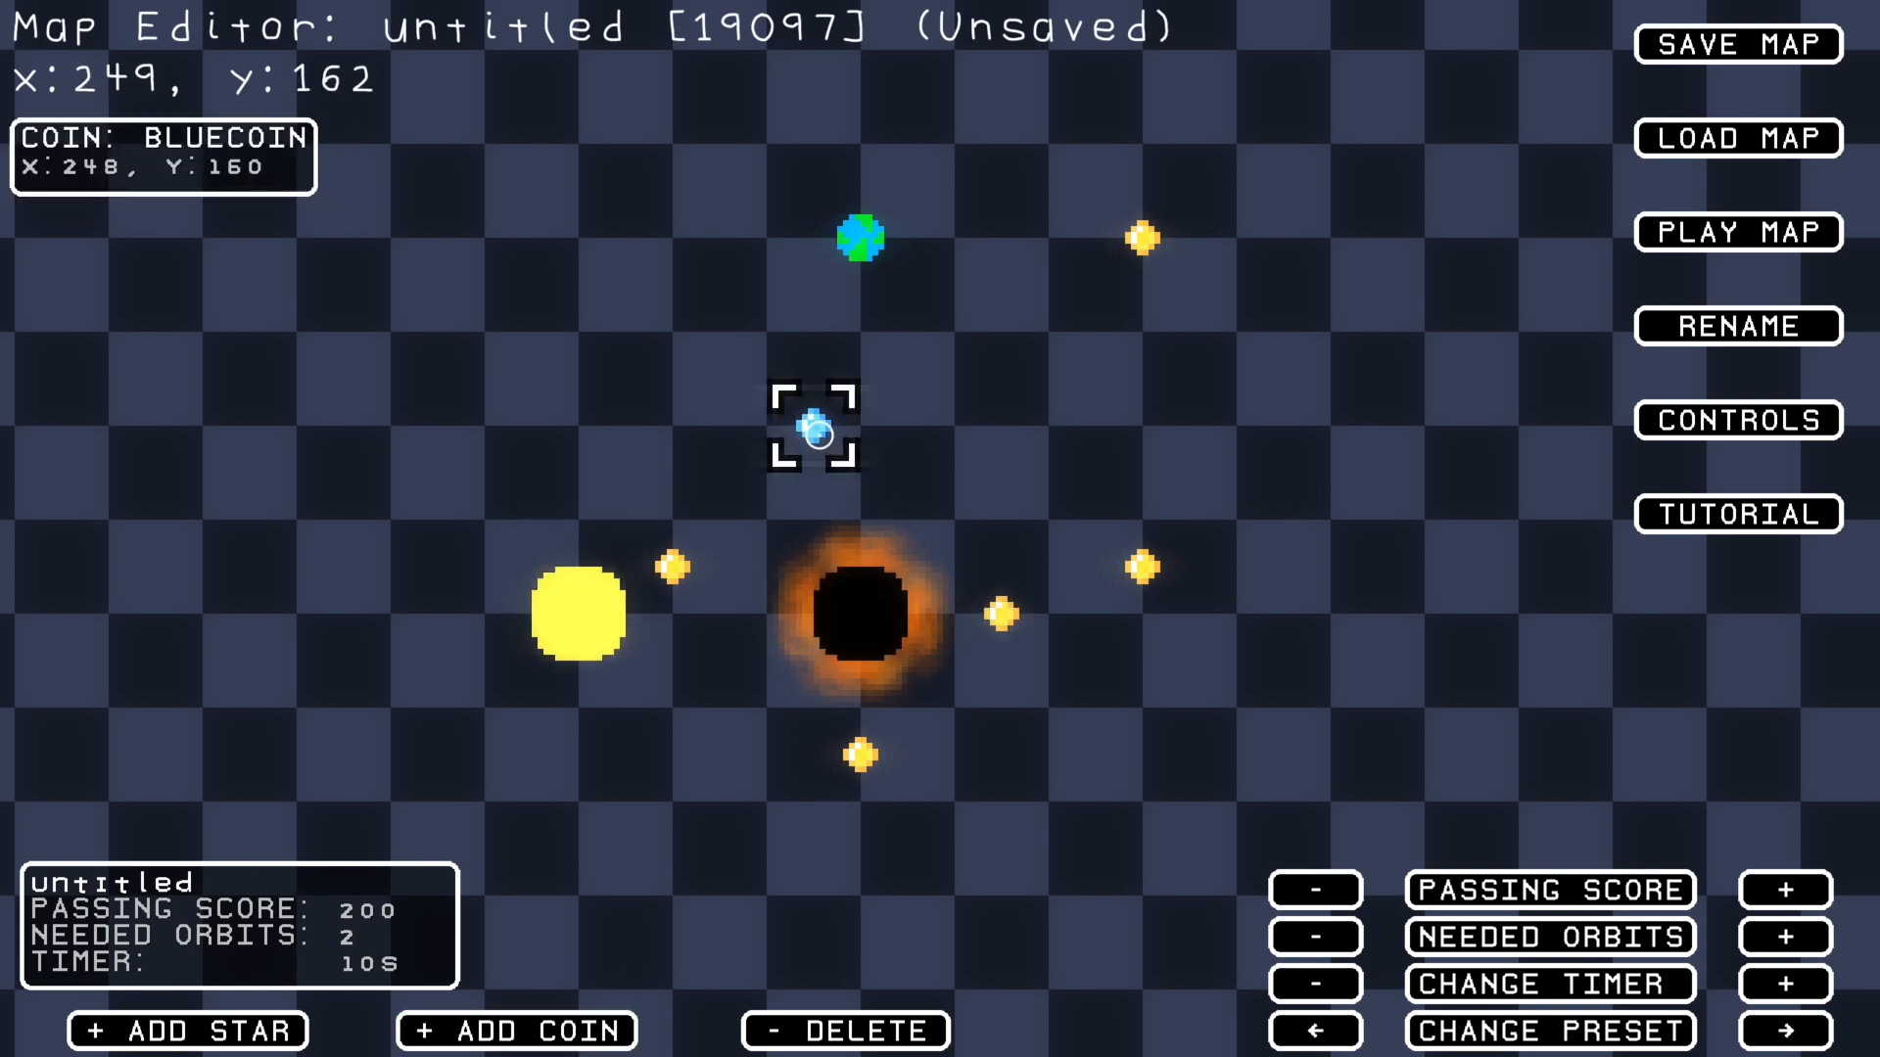
click(673, 566)
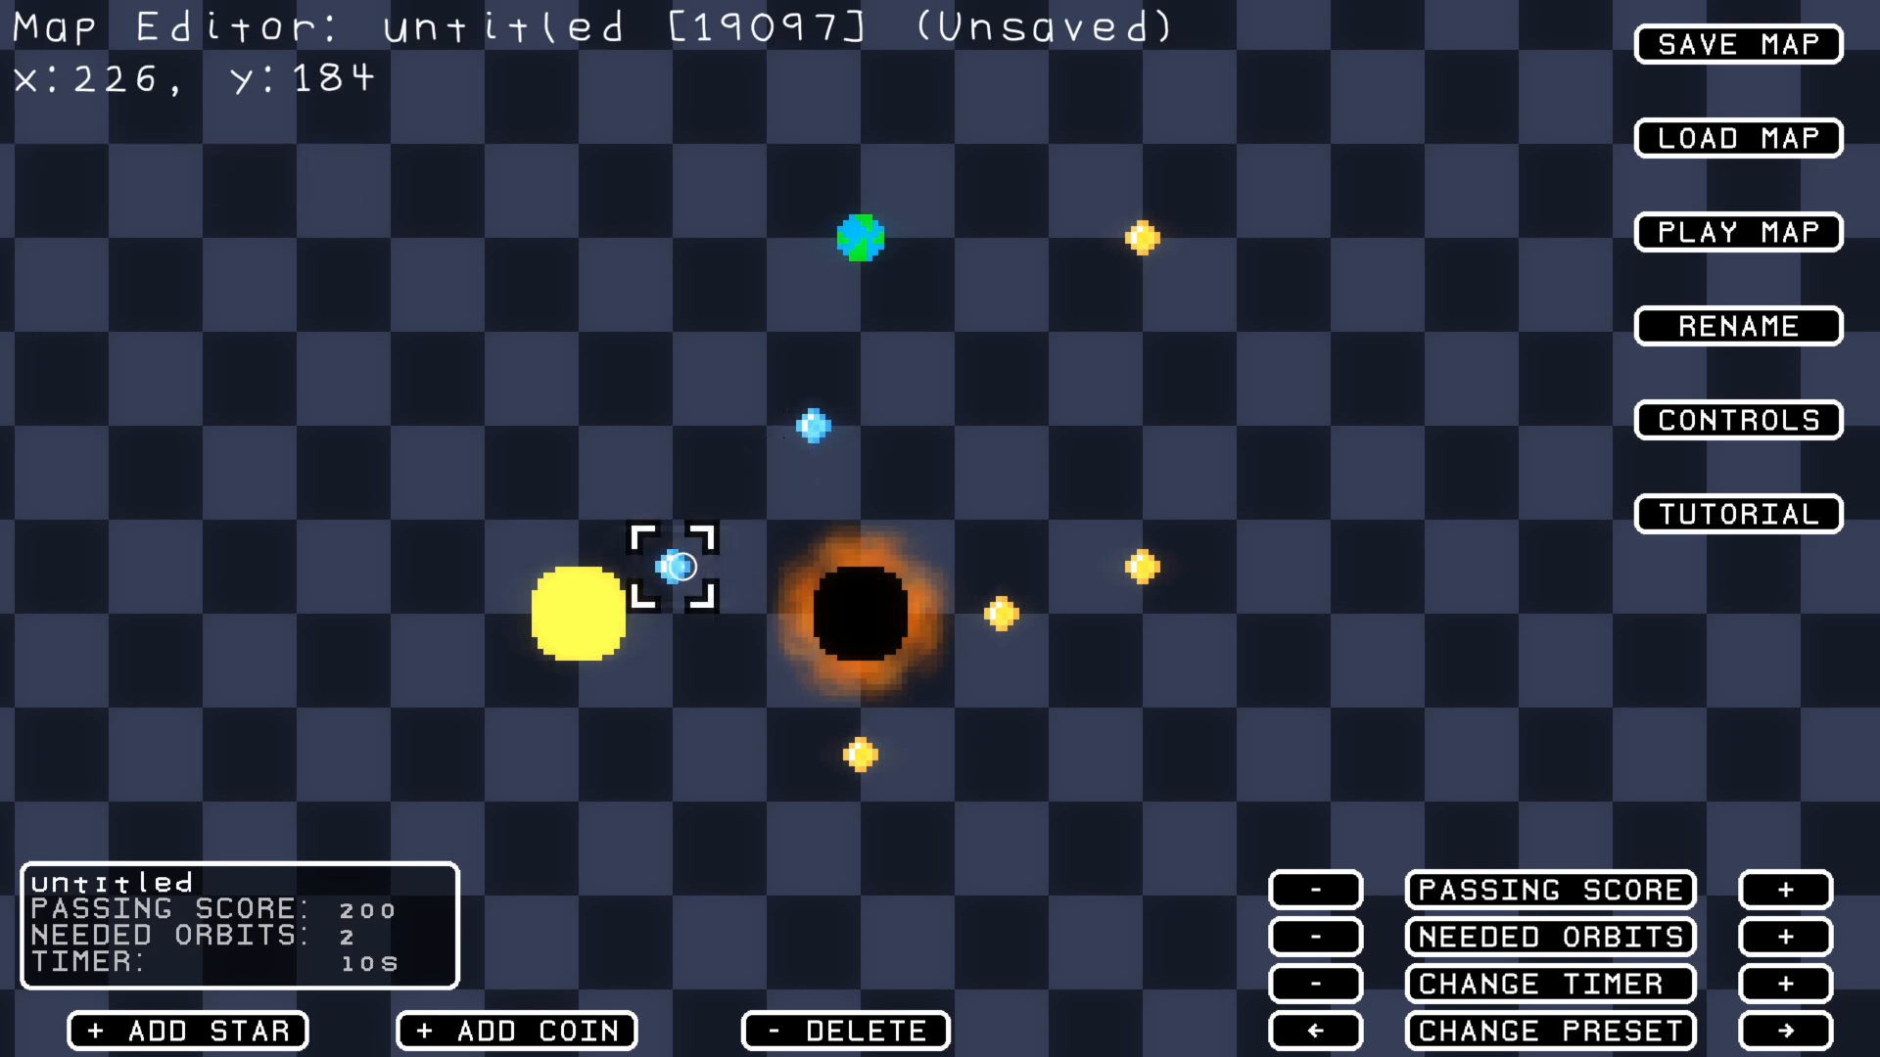
click(1160, 567)
- Move the three blue coins above right, above left and below the yellow star, and shift the yellow coin slightly away from the black hole
drag(1160, 566, 1166, 385)
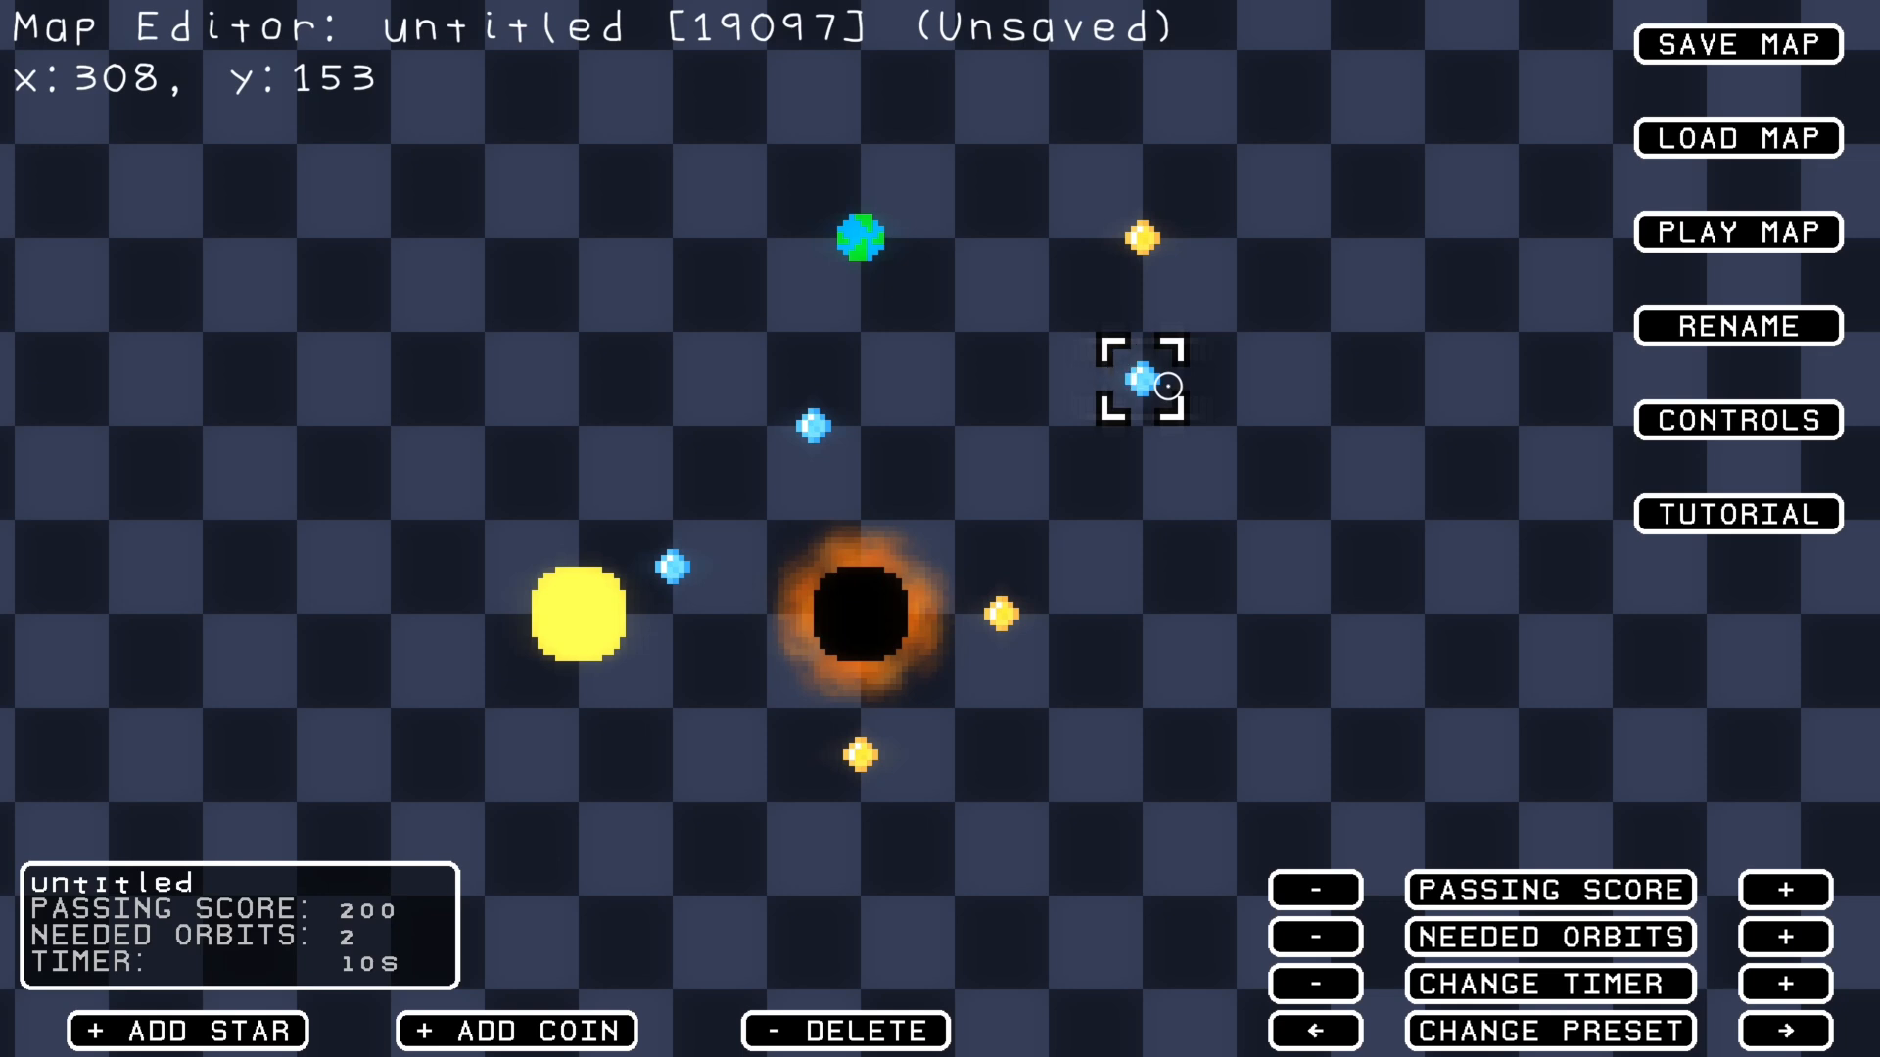
drag(819, 420, 656, 309)
drag(674, 570, 617, 773)
drag(1025, 617, 1069, 618)
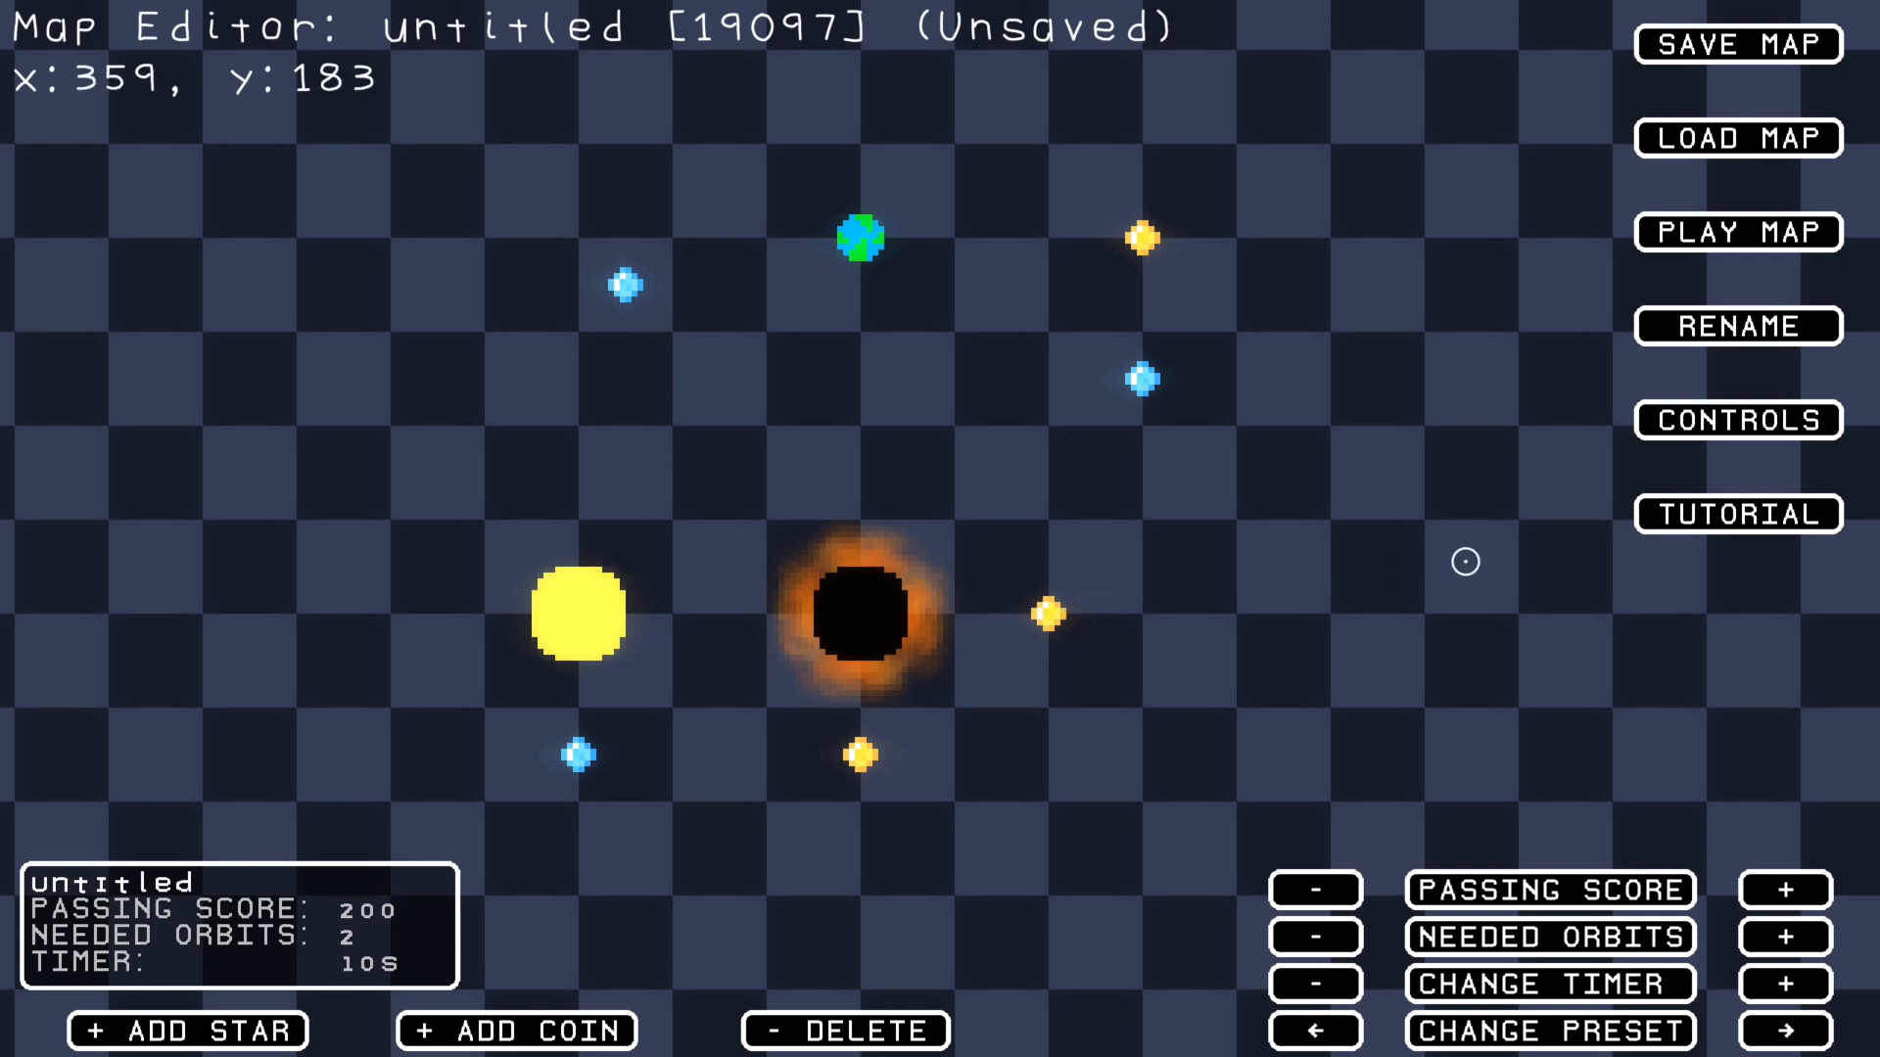
- Add another black hole between the planet and the upper-right coins, and delete it again
right_click(1291, 548)
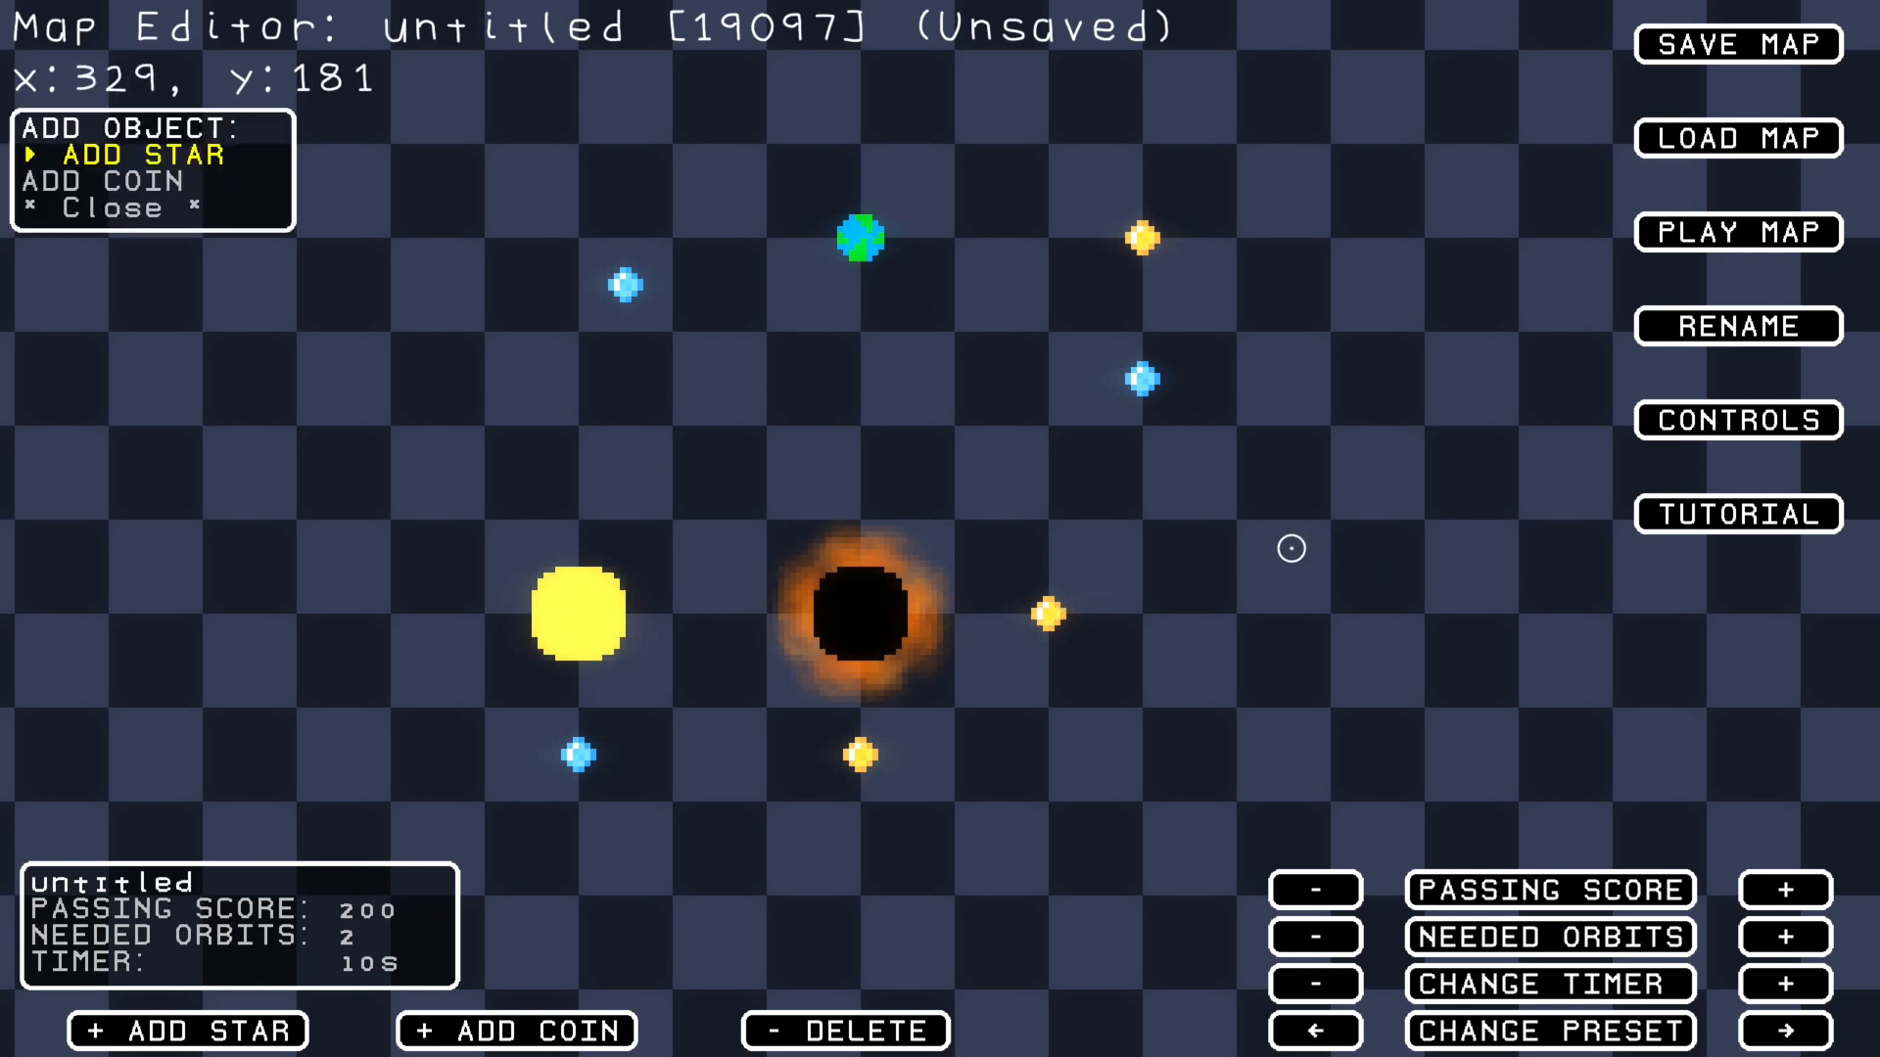
click(172, 159)
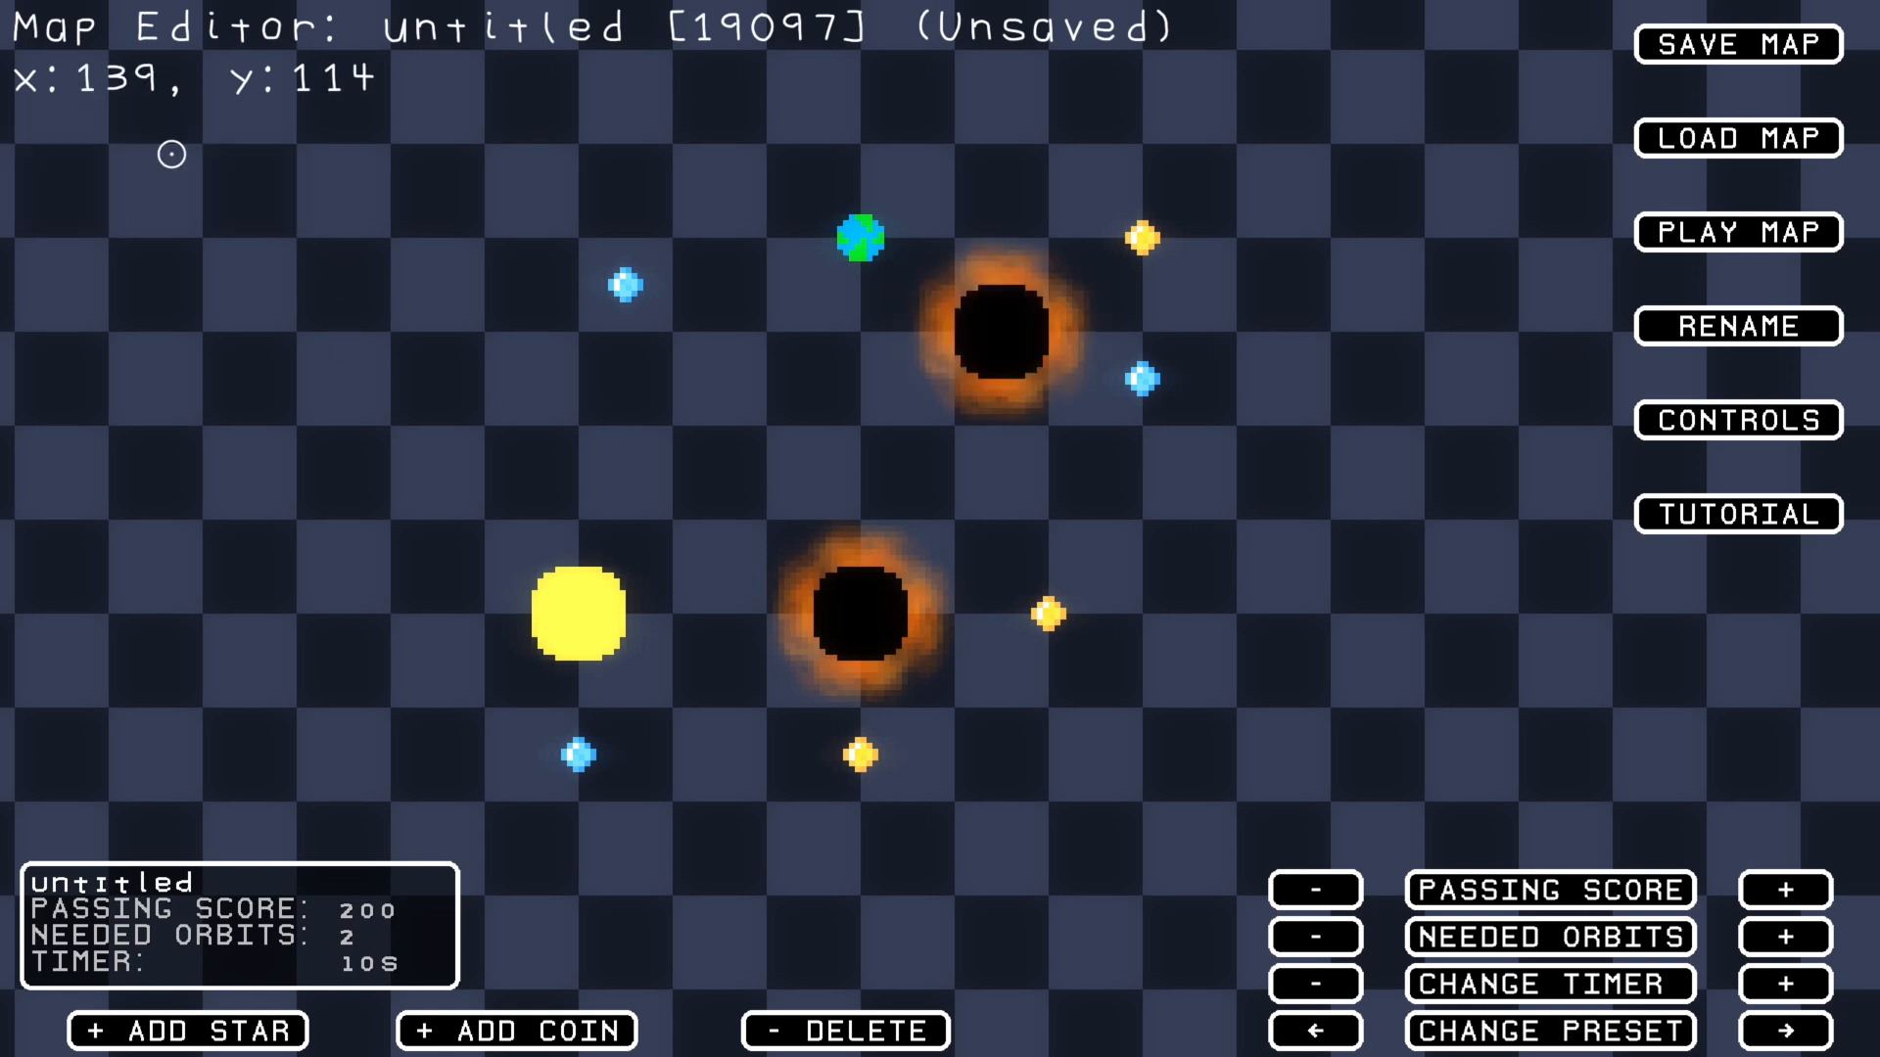
click(1014, 327)
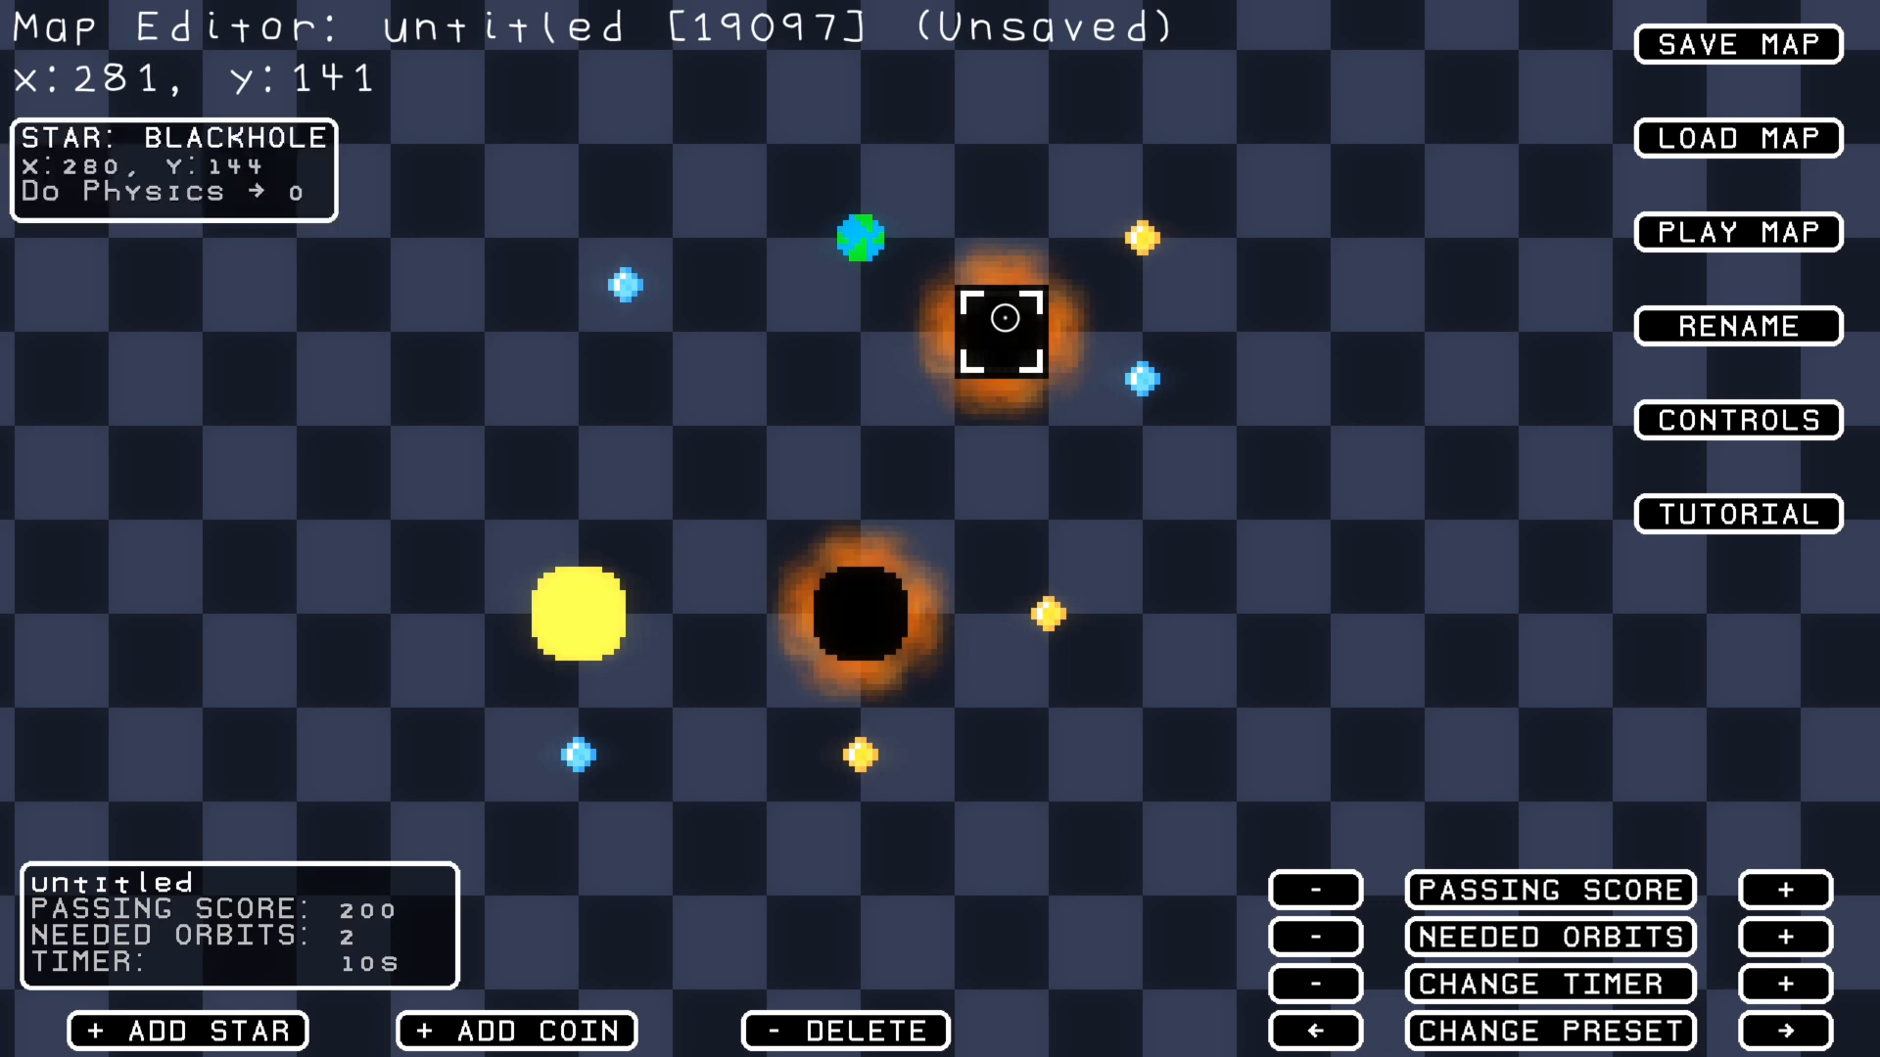
click(882, 1030)
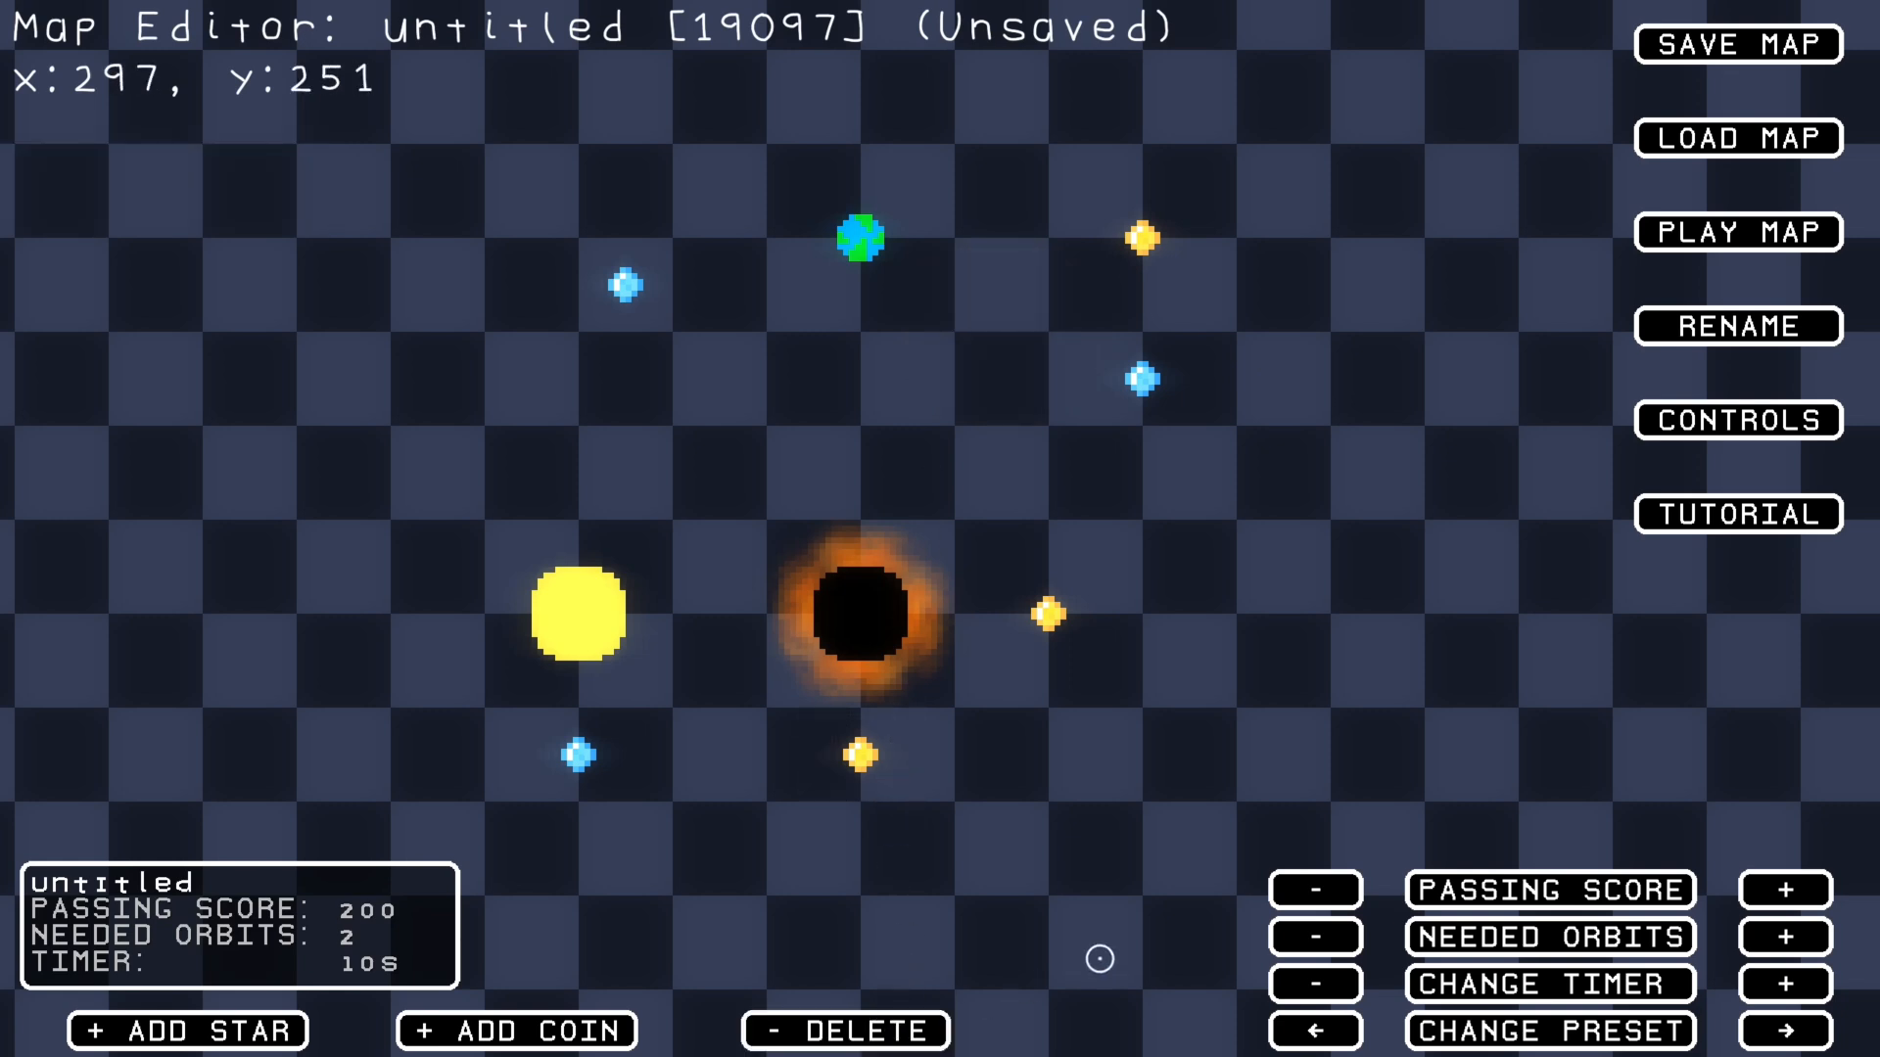
- Delete the yellow coin at x 304, y 128, to the right of the planet
click(1151, 238)
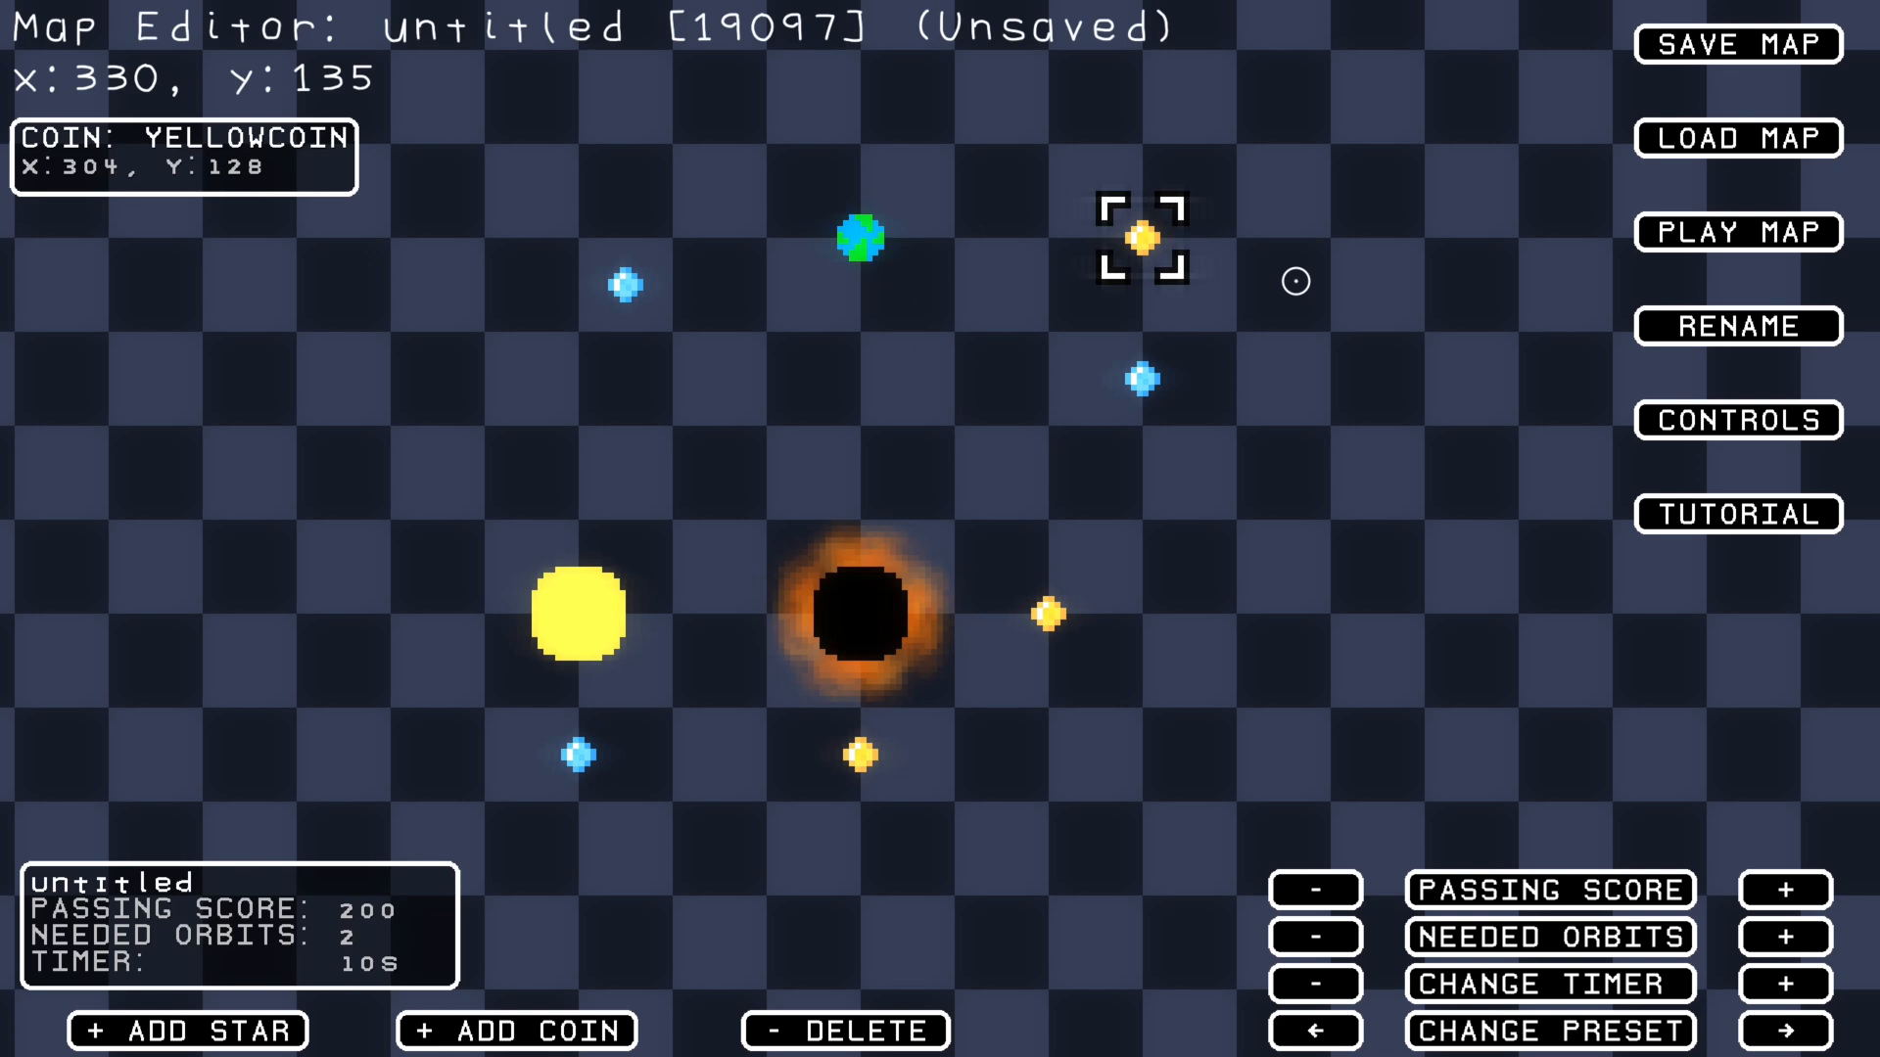
key(Delete)
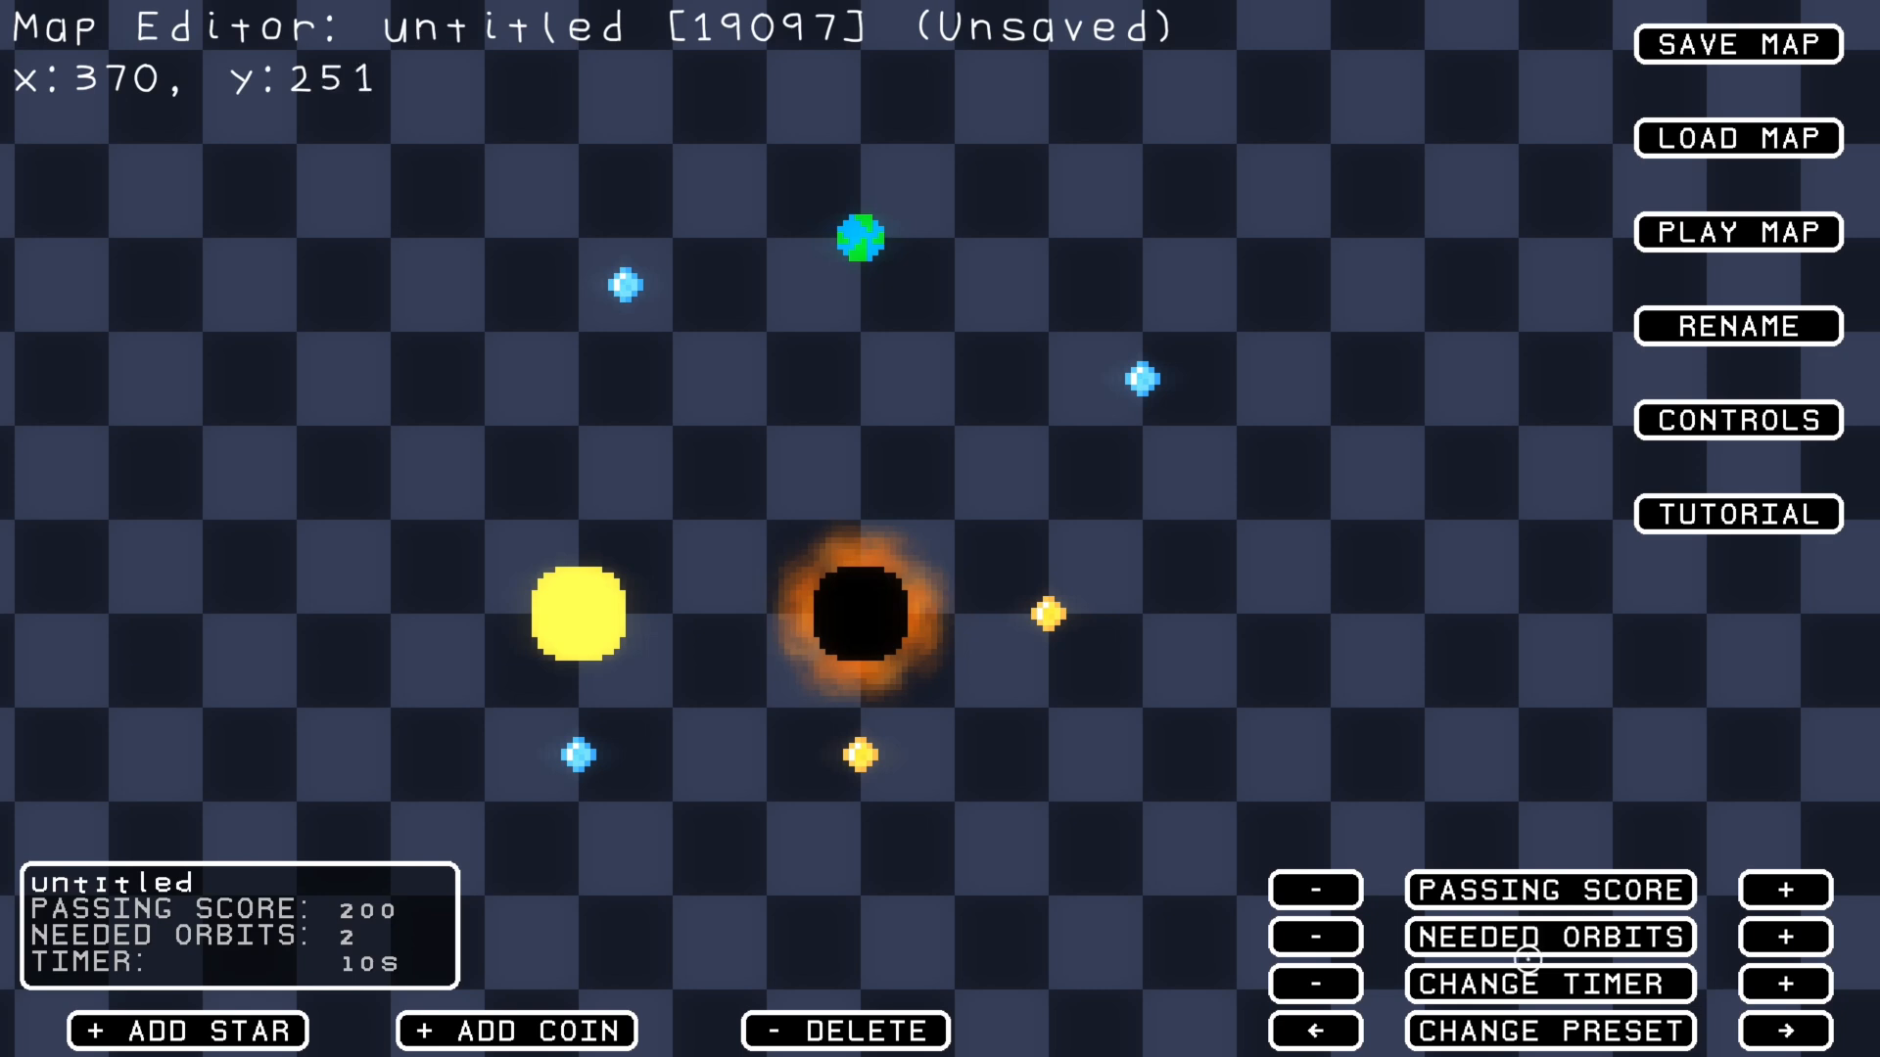
- Set the map's passing score to 300
click(1762, 893)
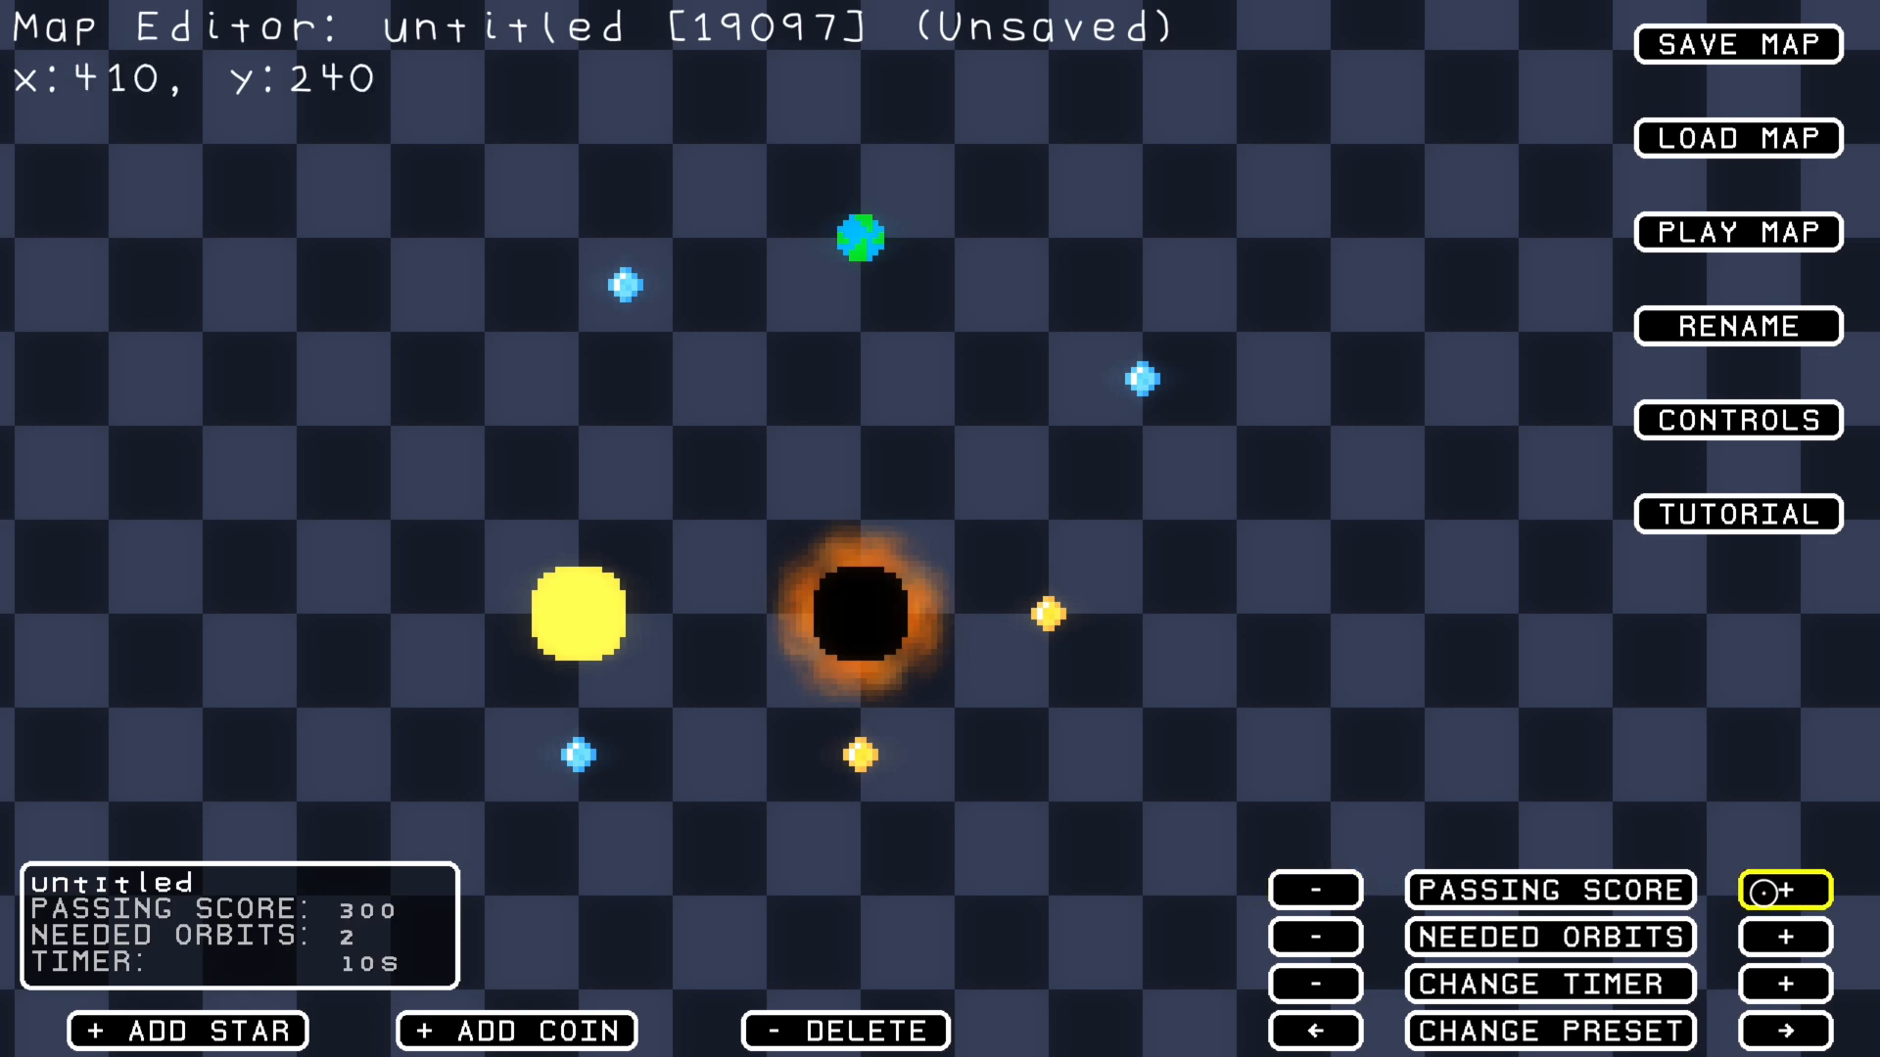
- Set the map's passing score to 100, needed orbits to 0, and timer to 2 seconds
click(1302, 890)
click(1302, 891)
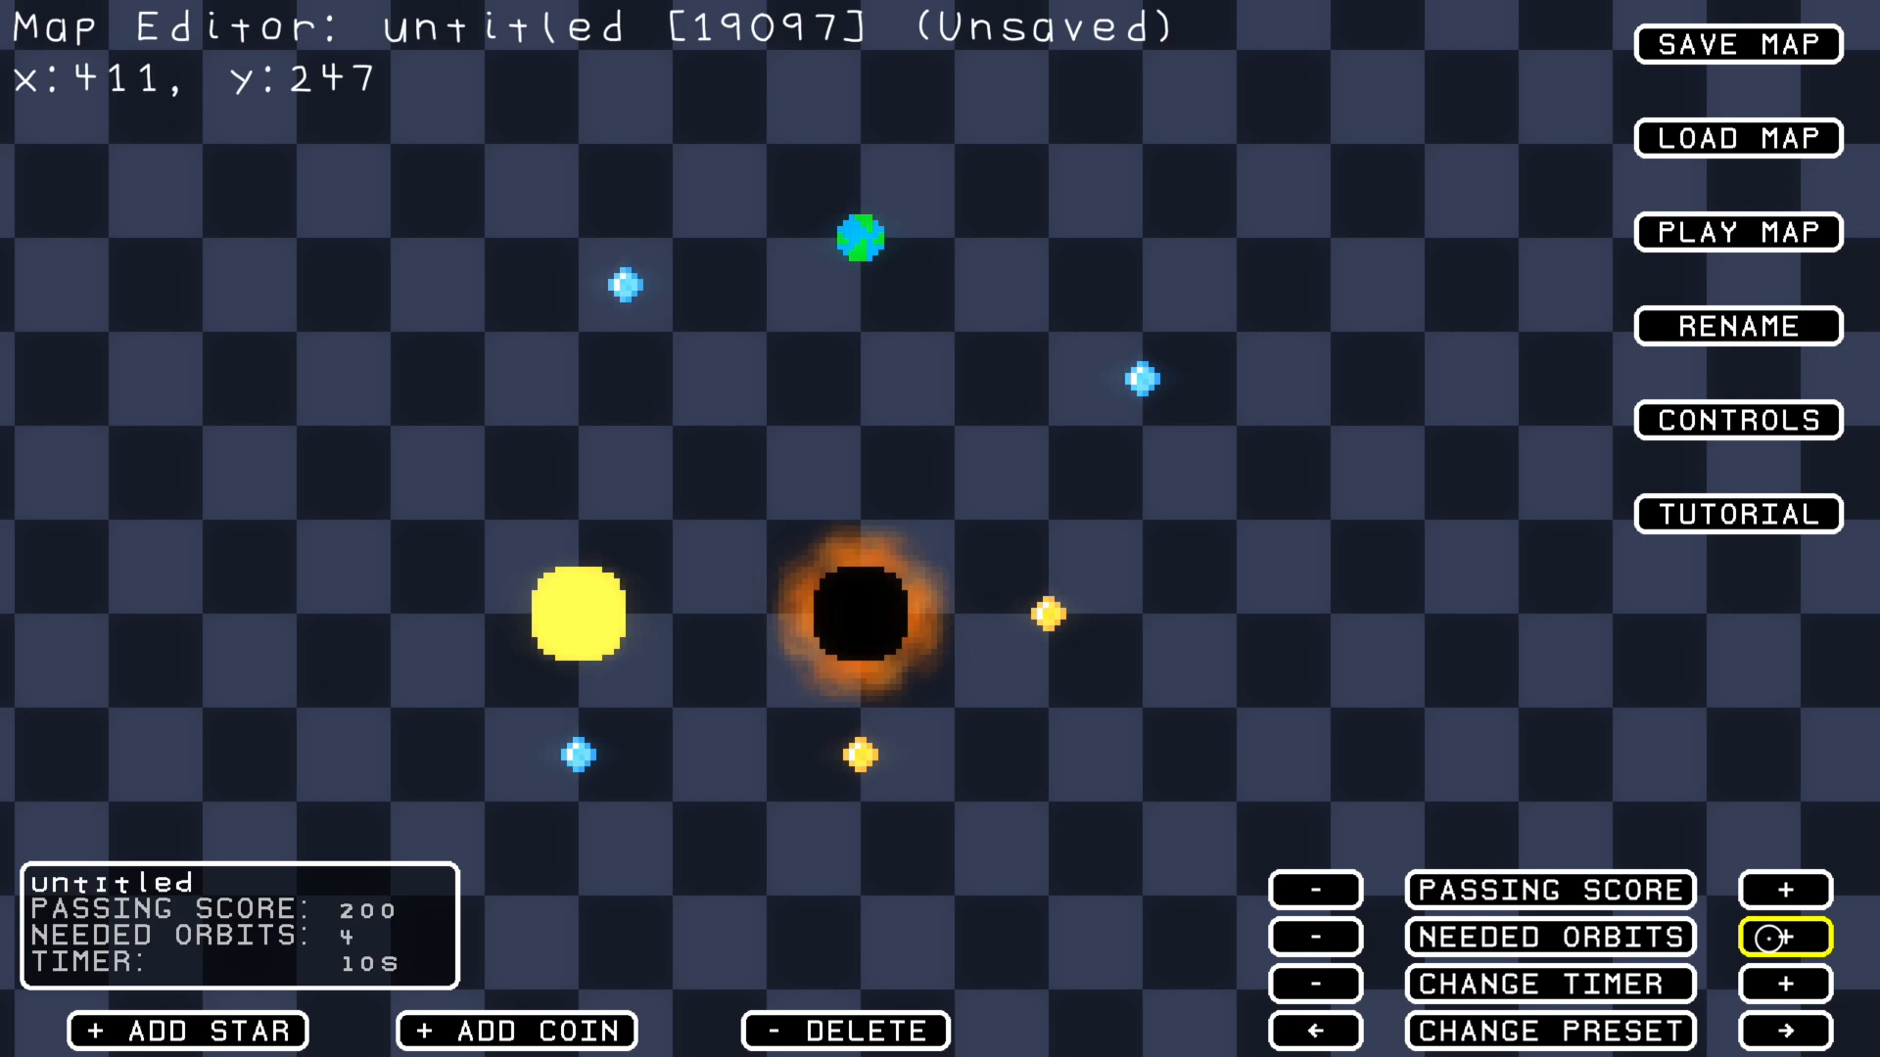
click(1774, 982)
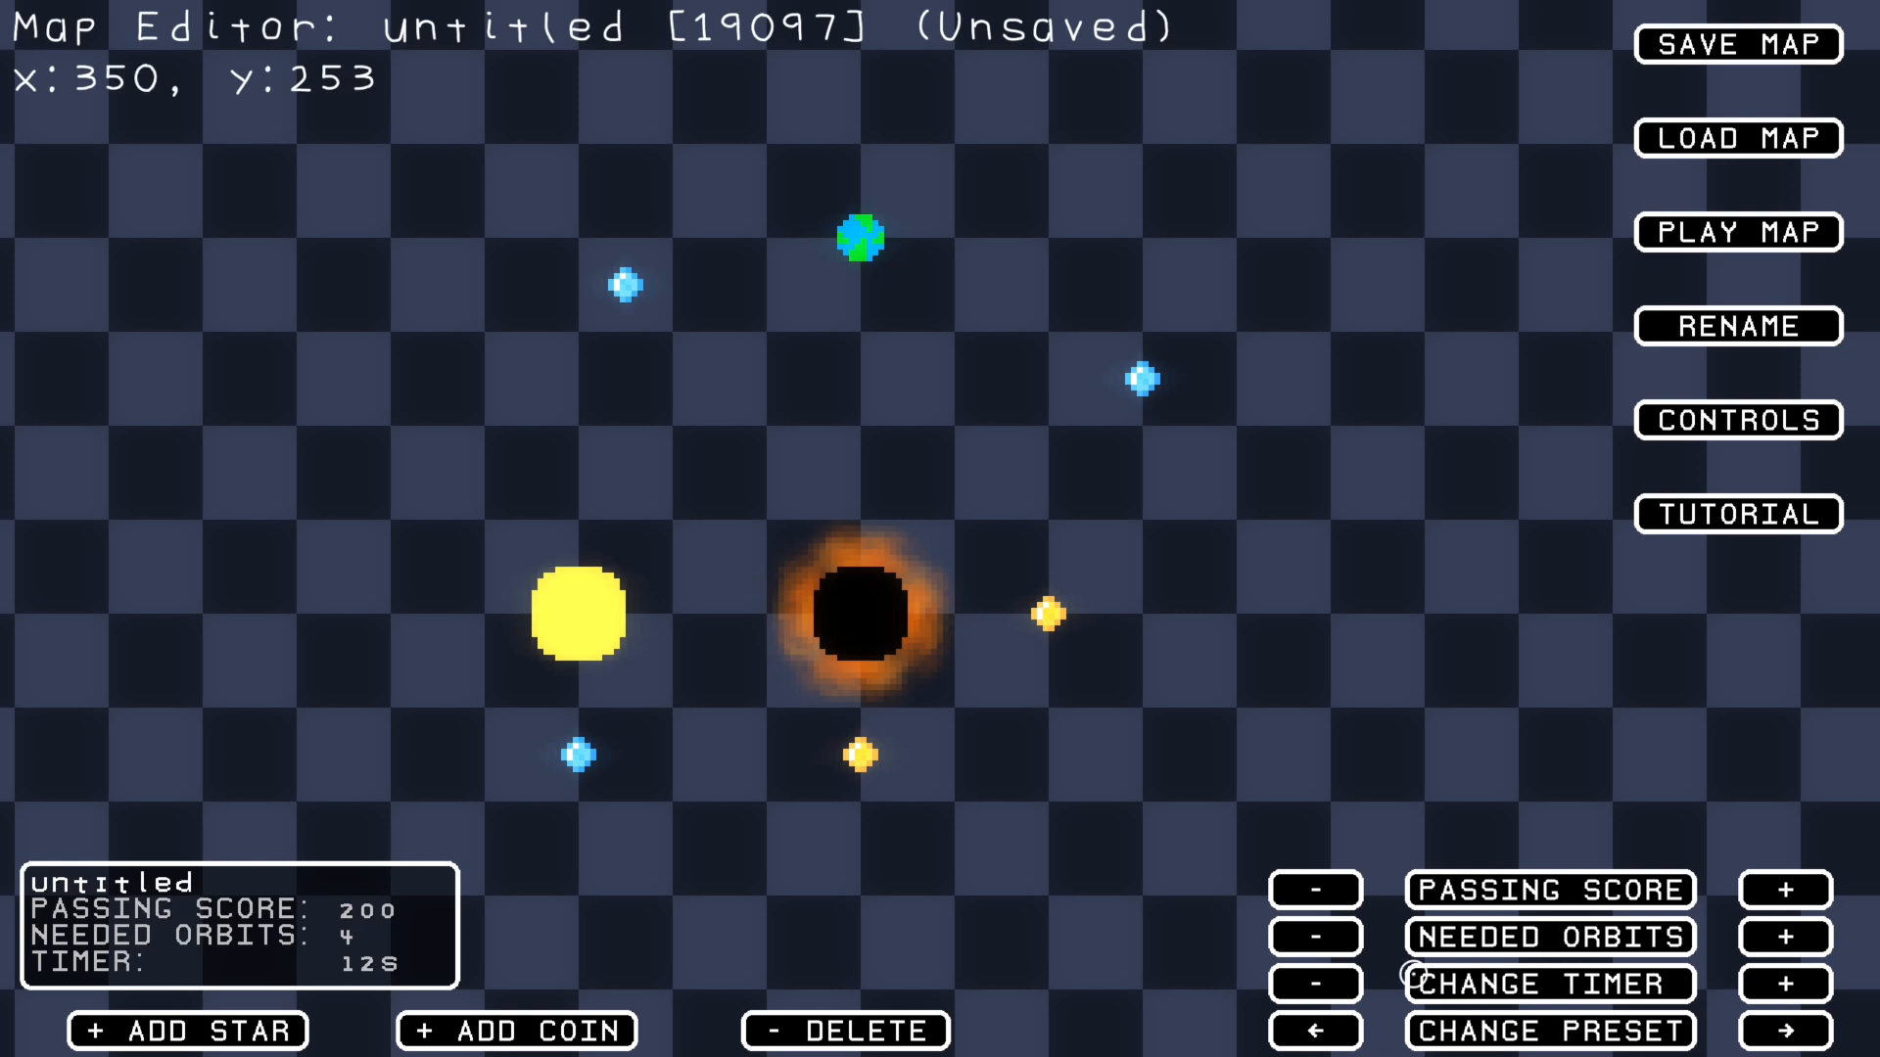
click(1341, 981)
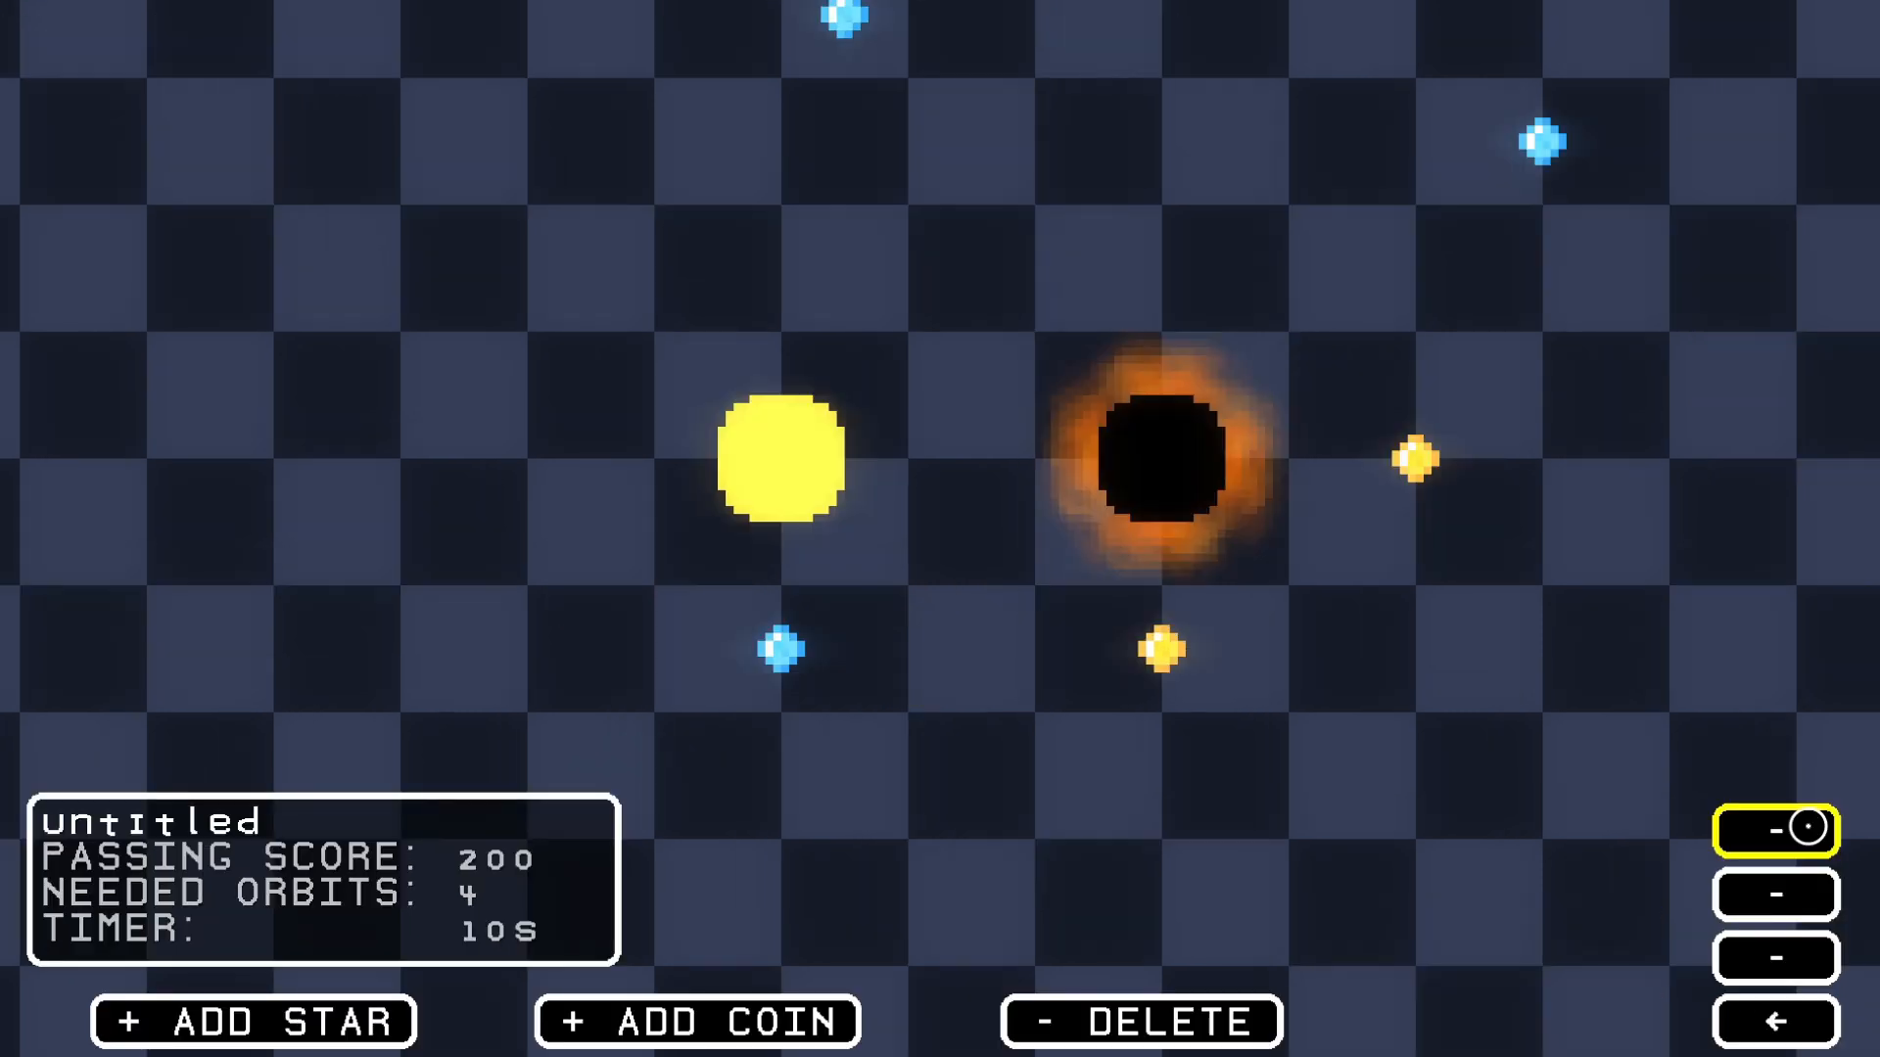
click(1334, 889)
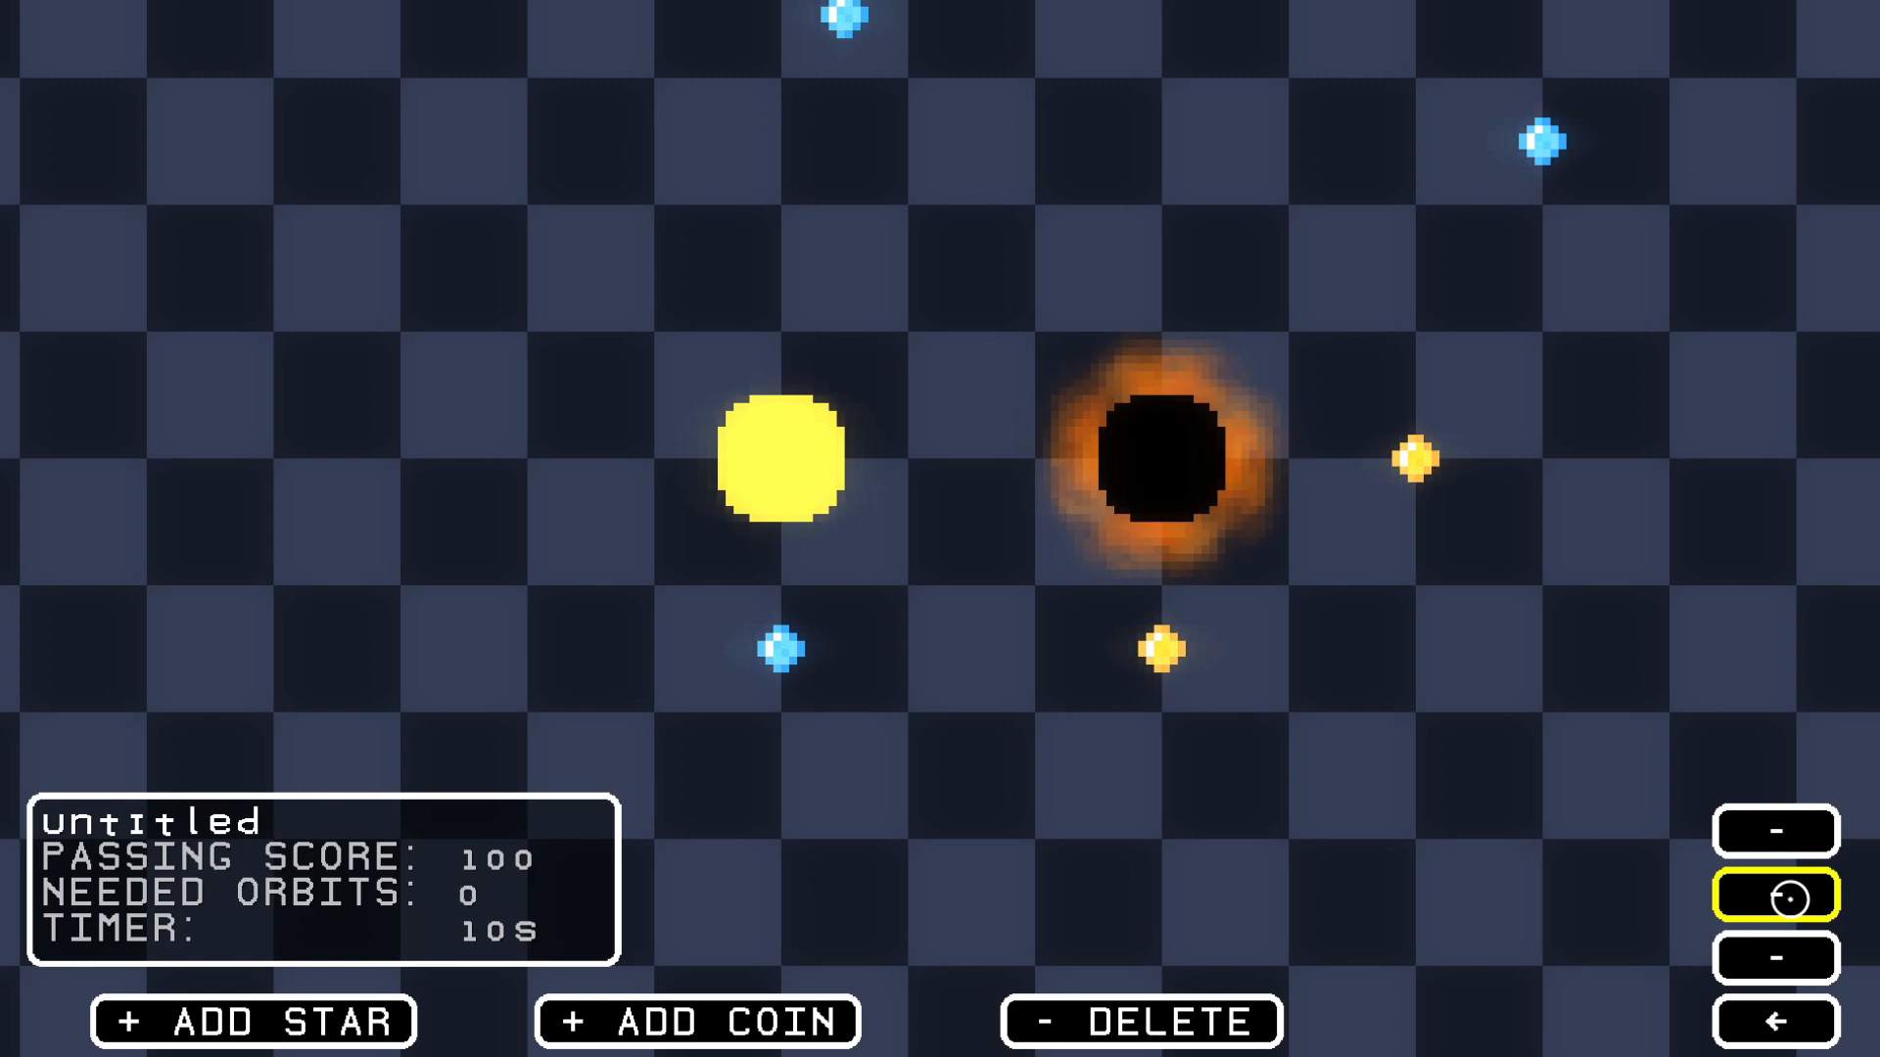
click(1797, 953)
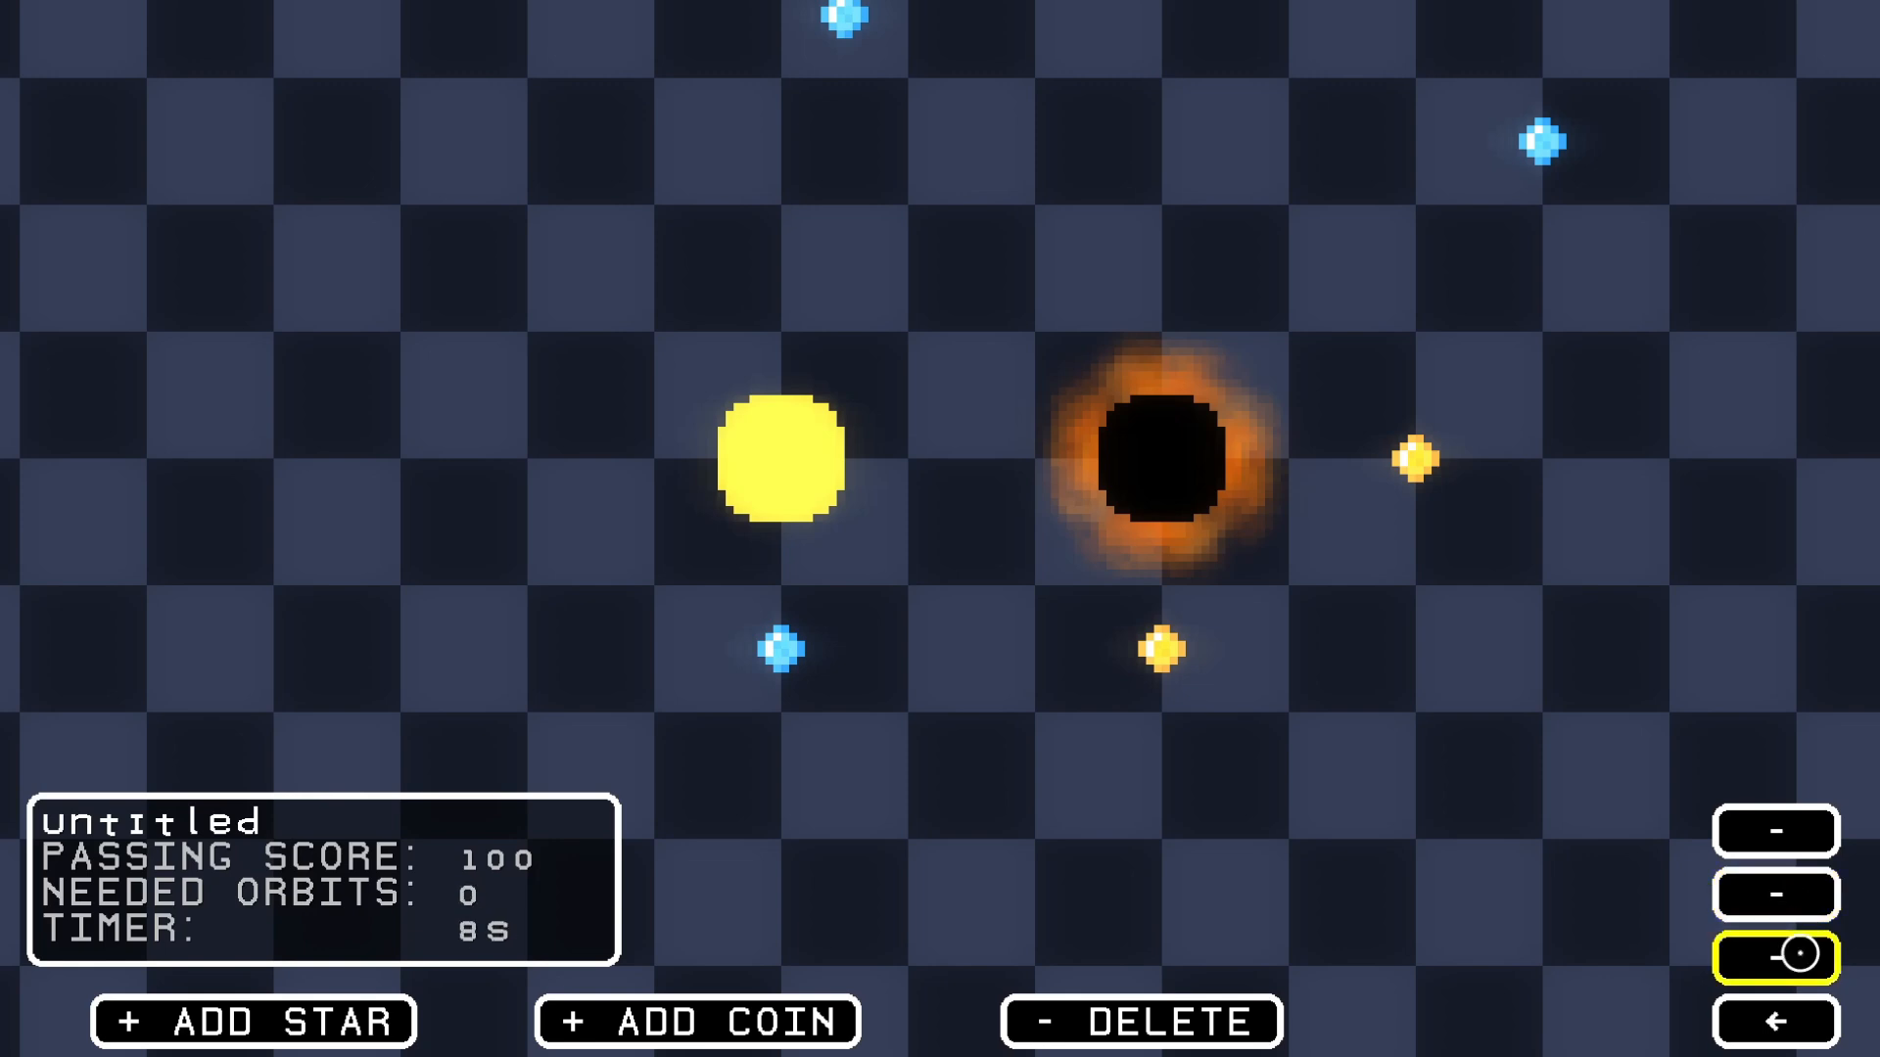
click(1798, 953)
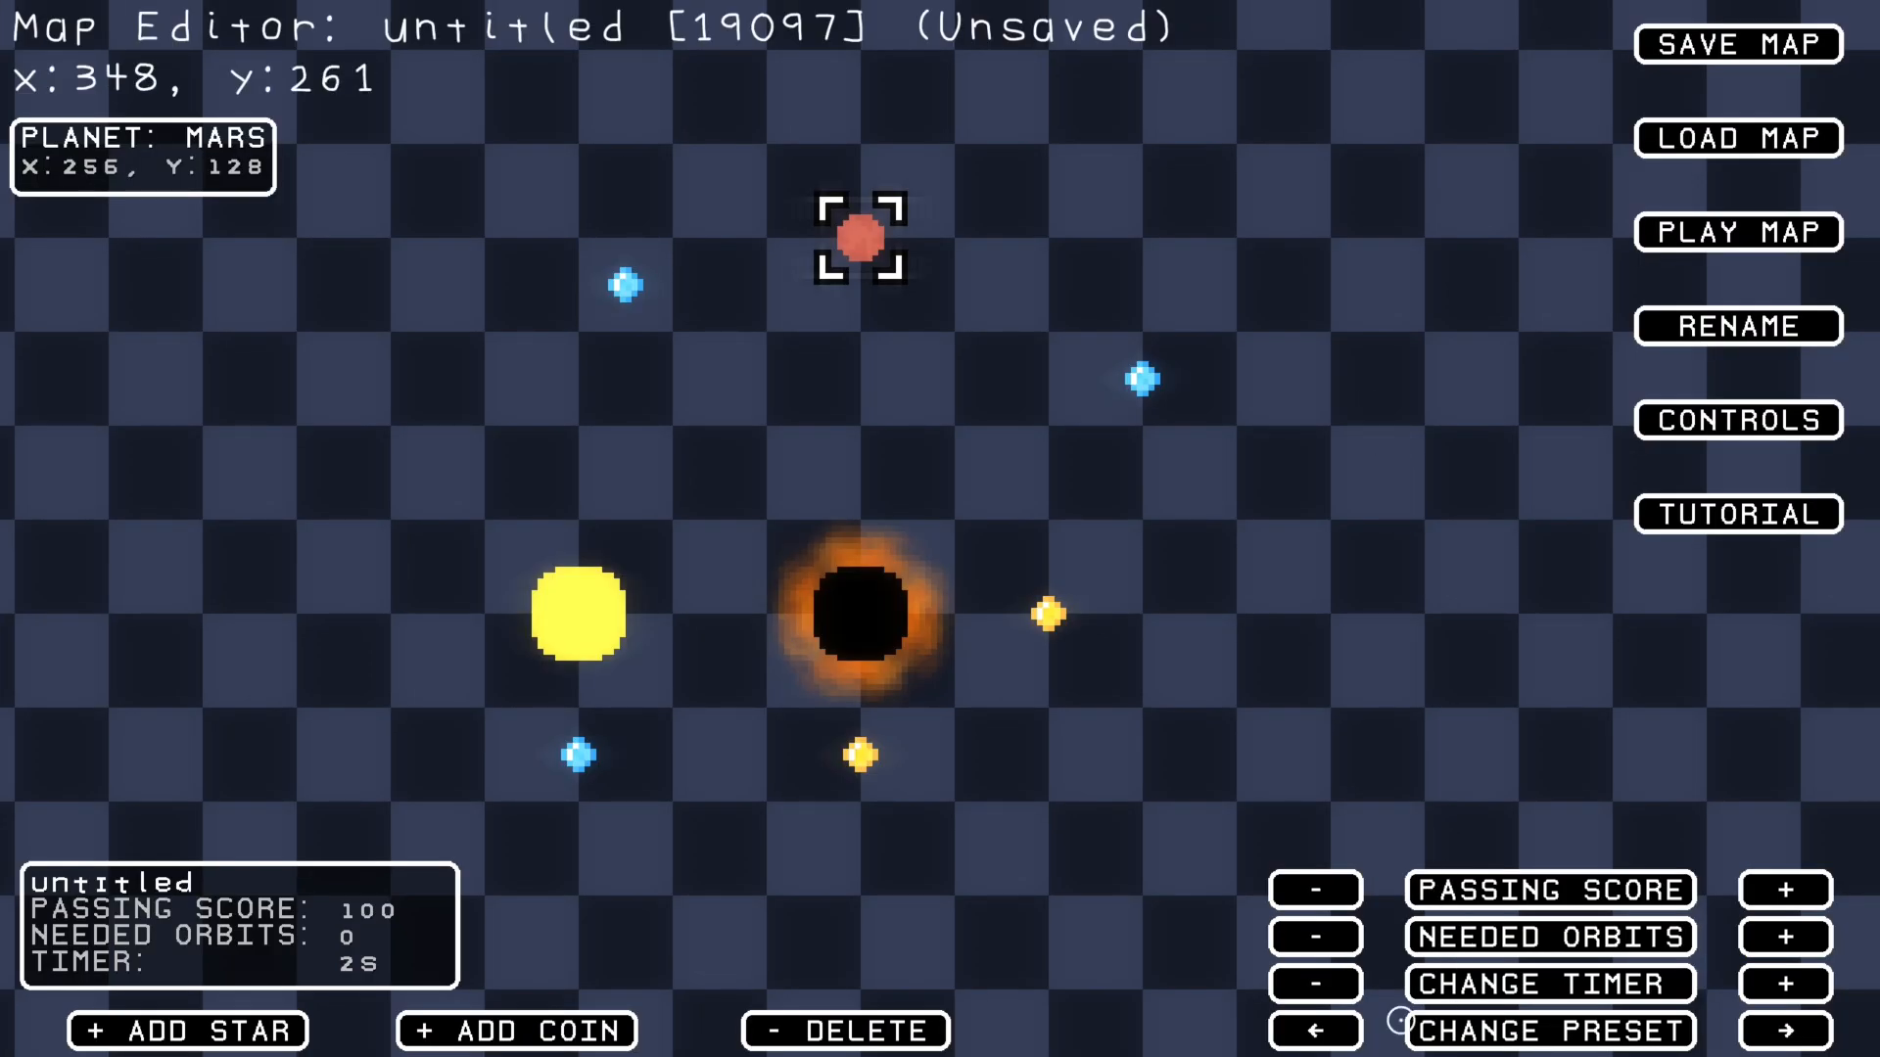
- Cycle through the selected planet's presets, leave it on Mars, and deselect the planet
click(1341, 1028)
click(1762, 1031)
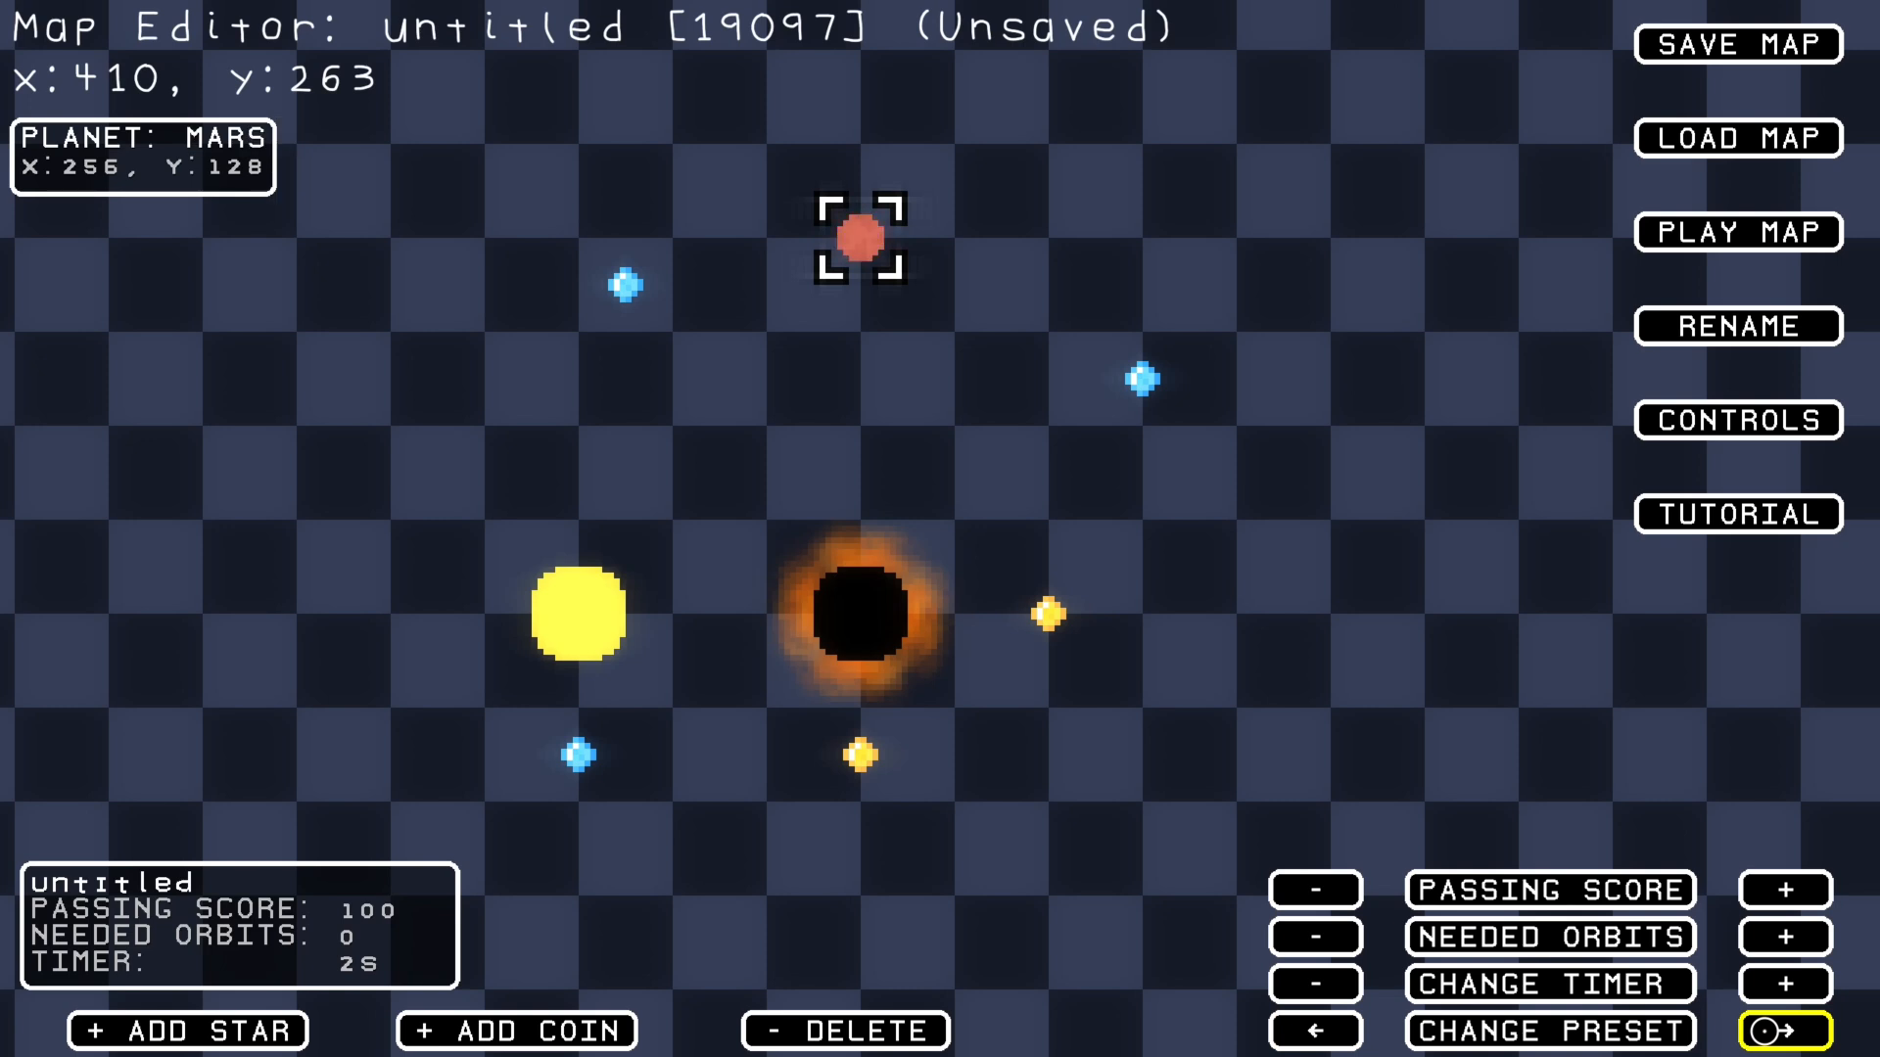
click(1762, 1031)
click(1314, 1030)
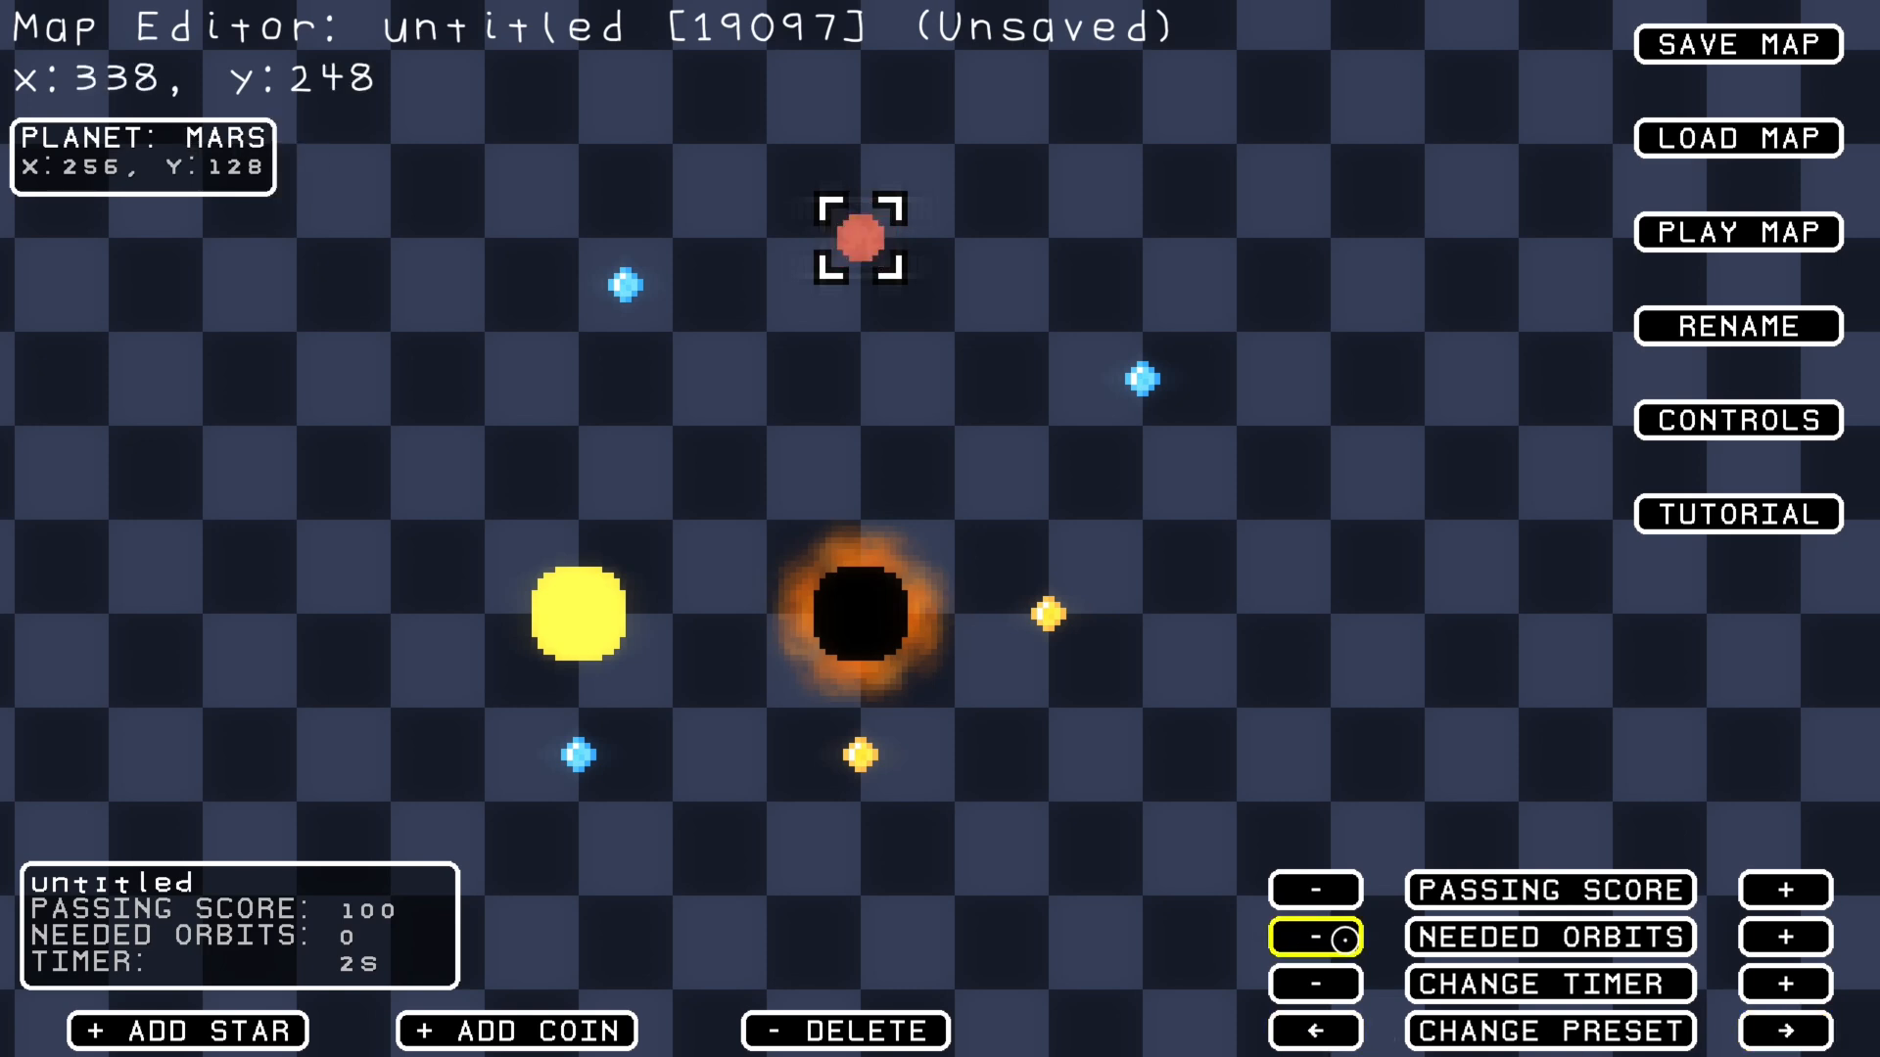
click(1189, 439)
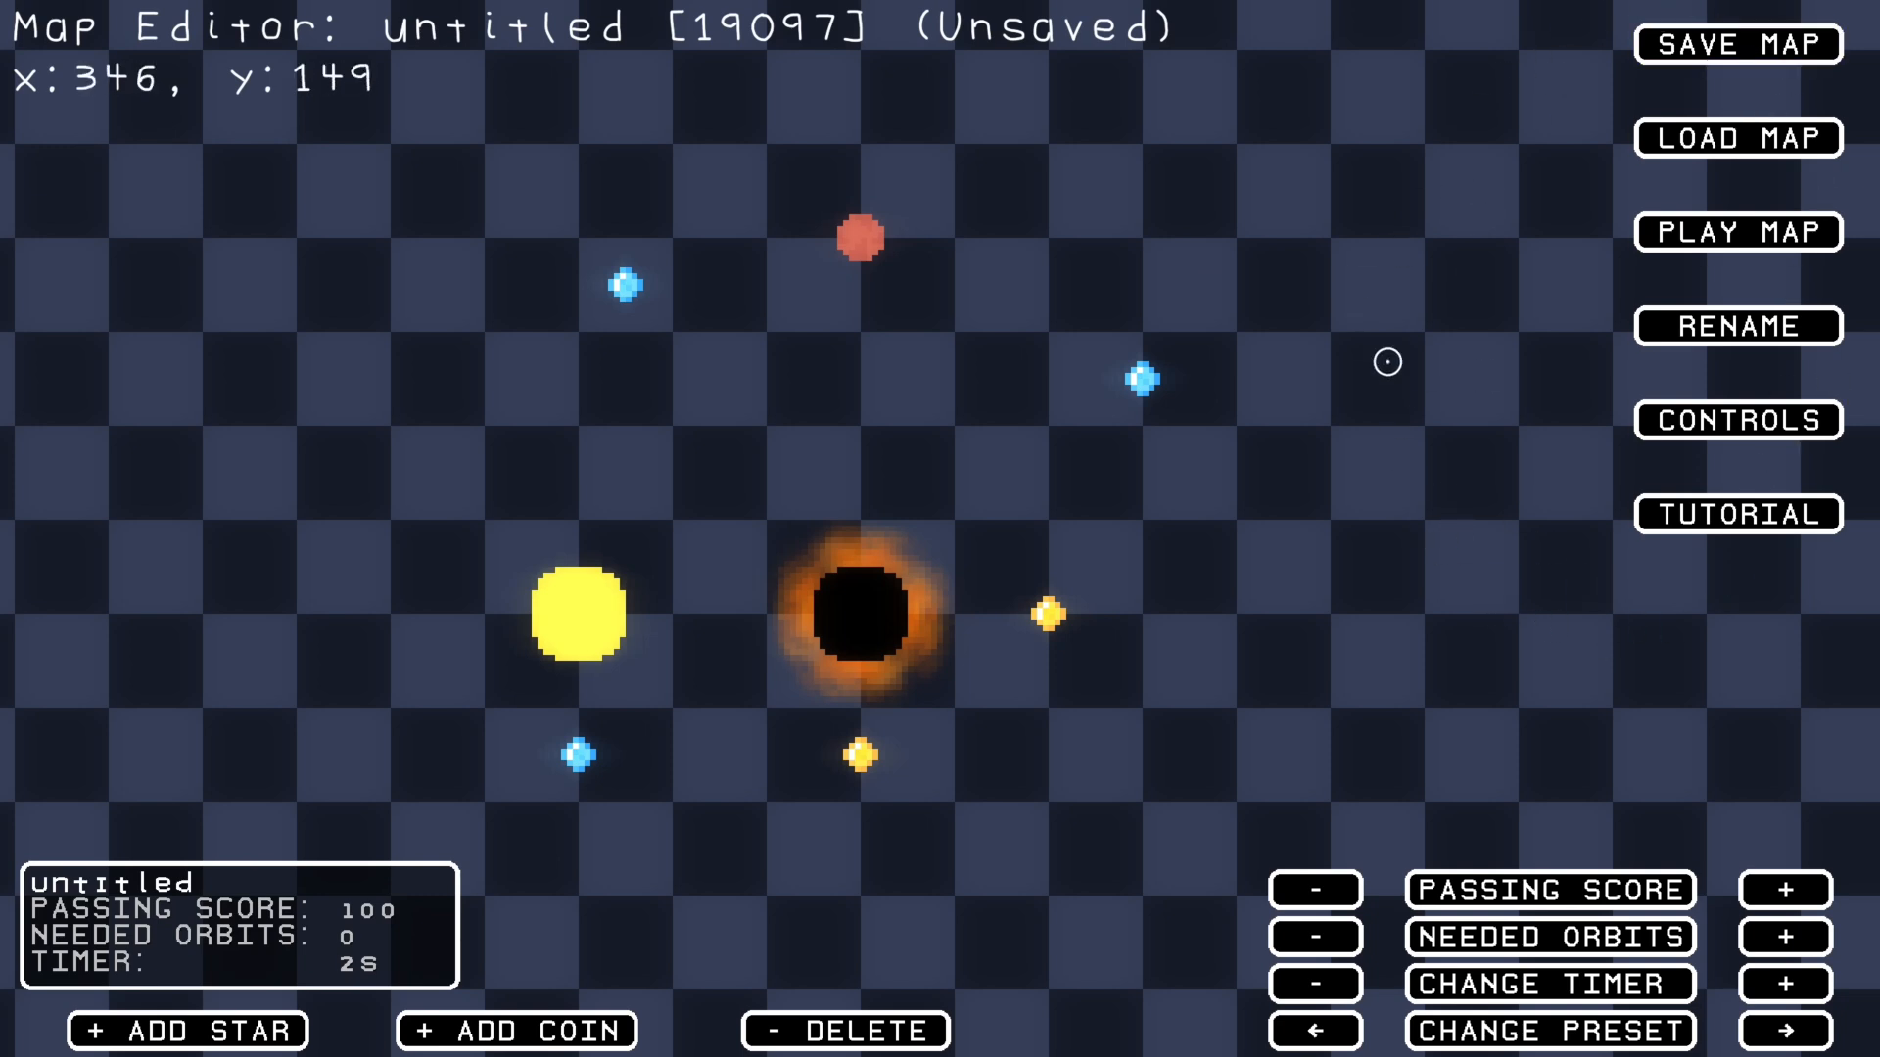
- Replace the map name "untitled" with "Tutorial Map" and save the map
key(BackSpace)
key(BackSpace)
key(BackSpace)
key(BackSpace)
key(BackSpace)
key(BackSpace)
key(BackSpace)
key(BackSpace)
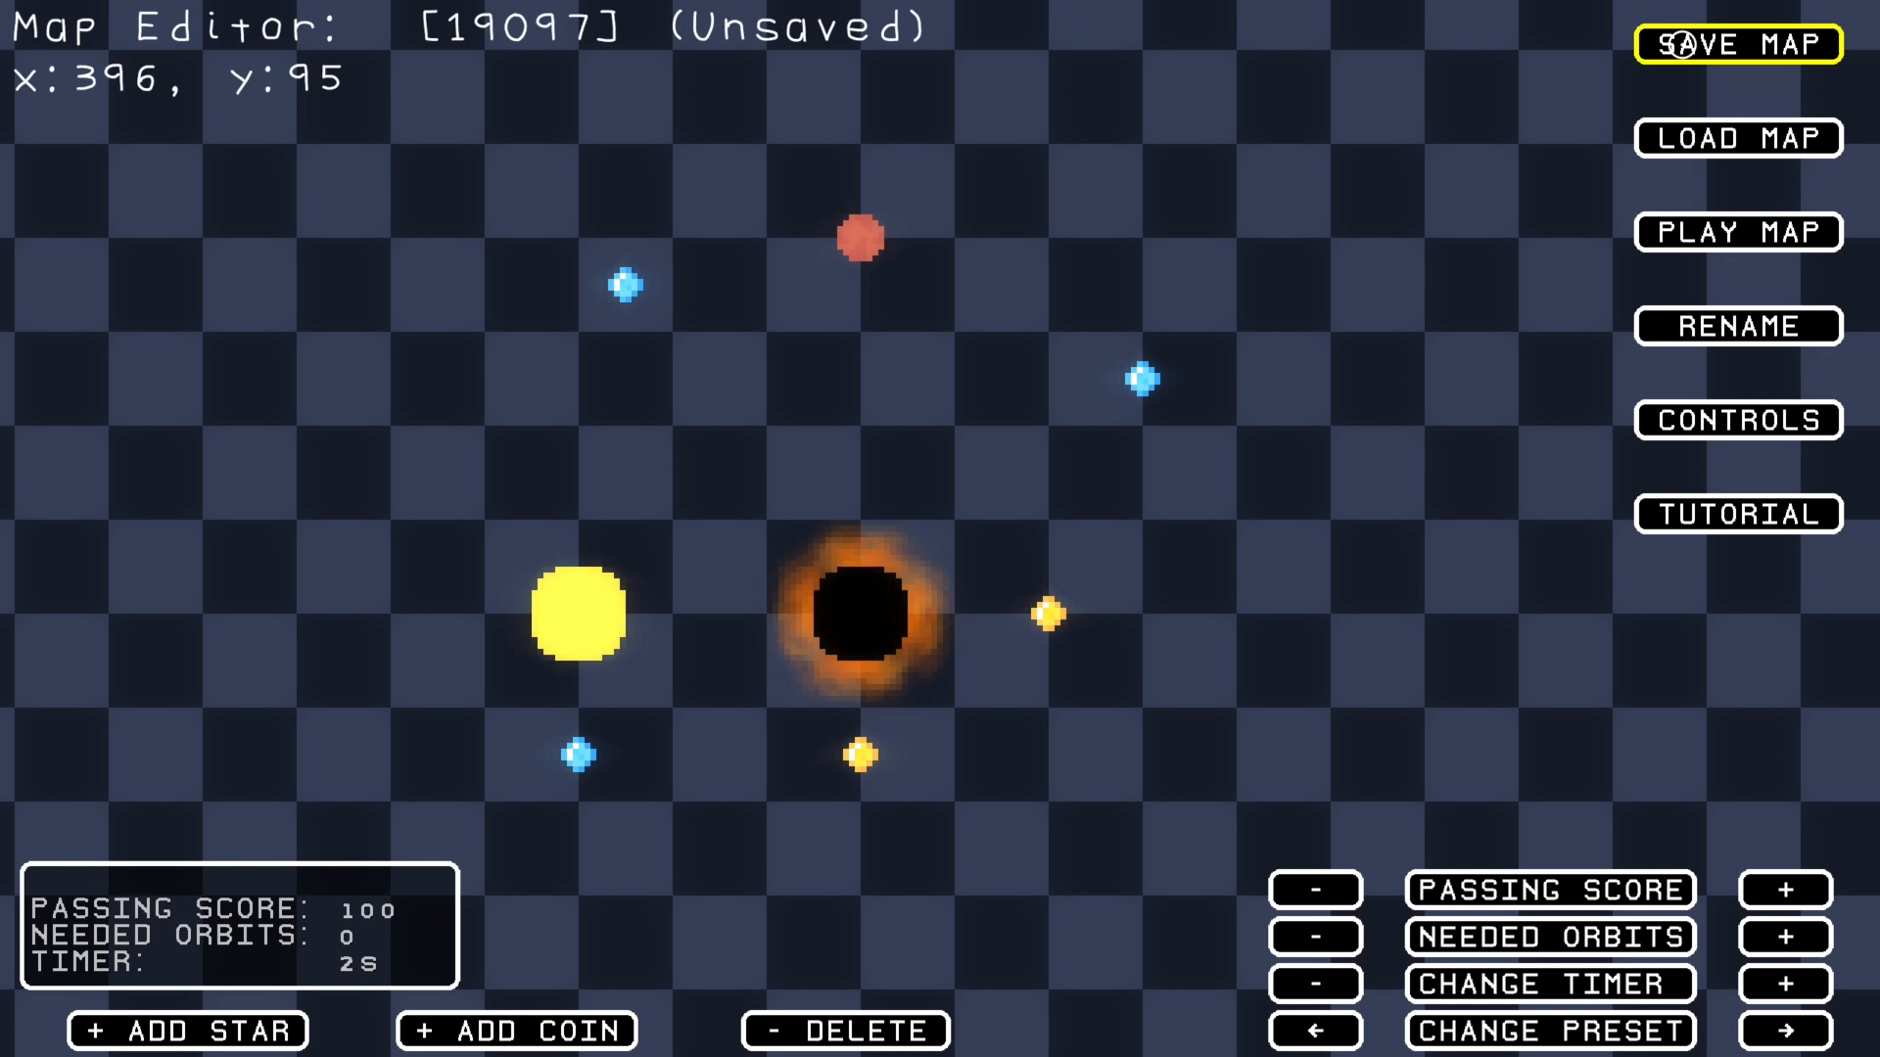
text(Tu)
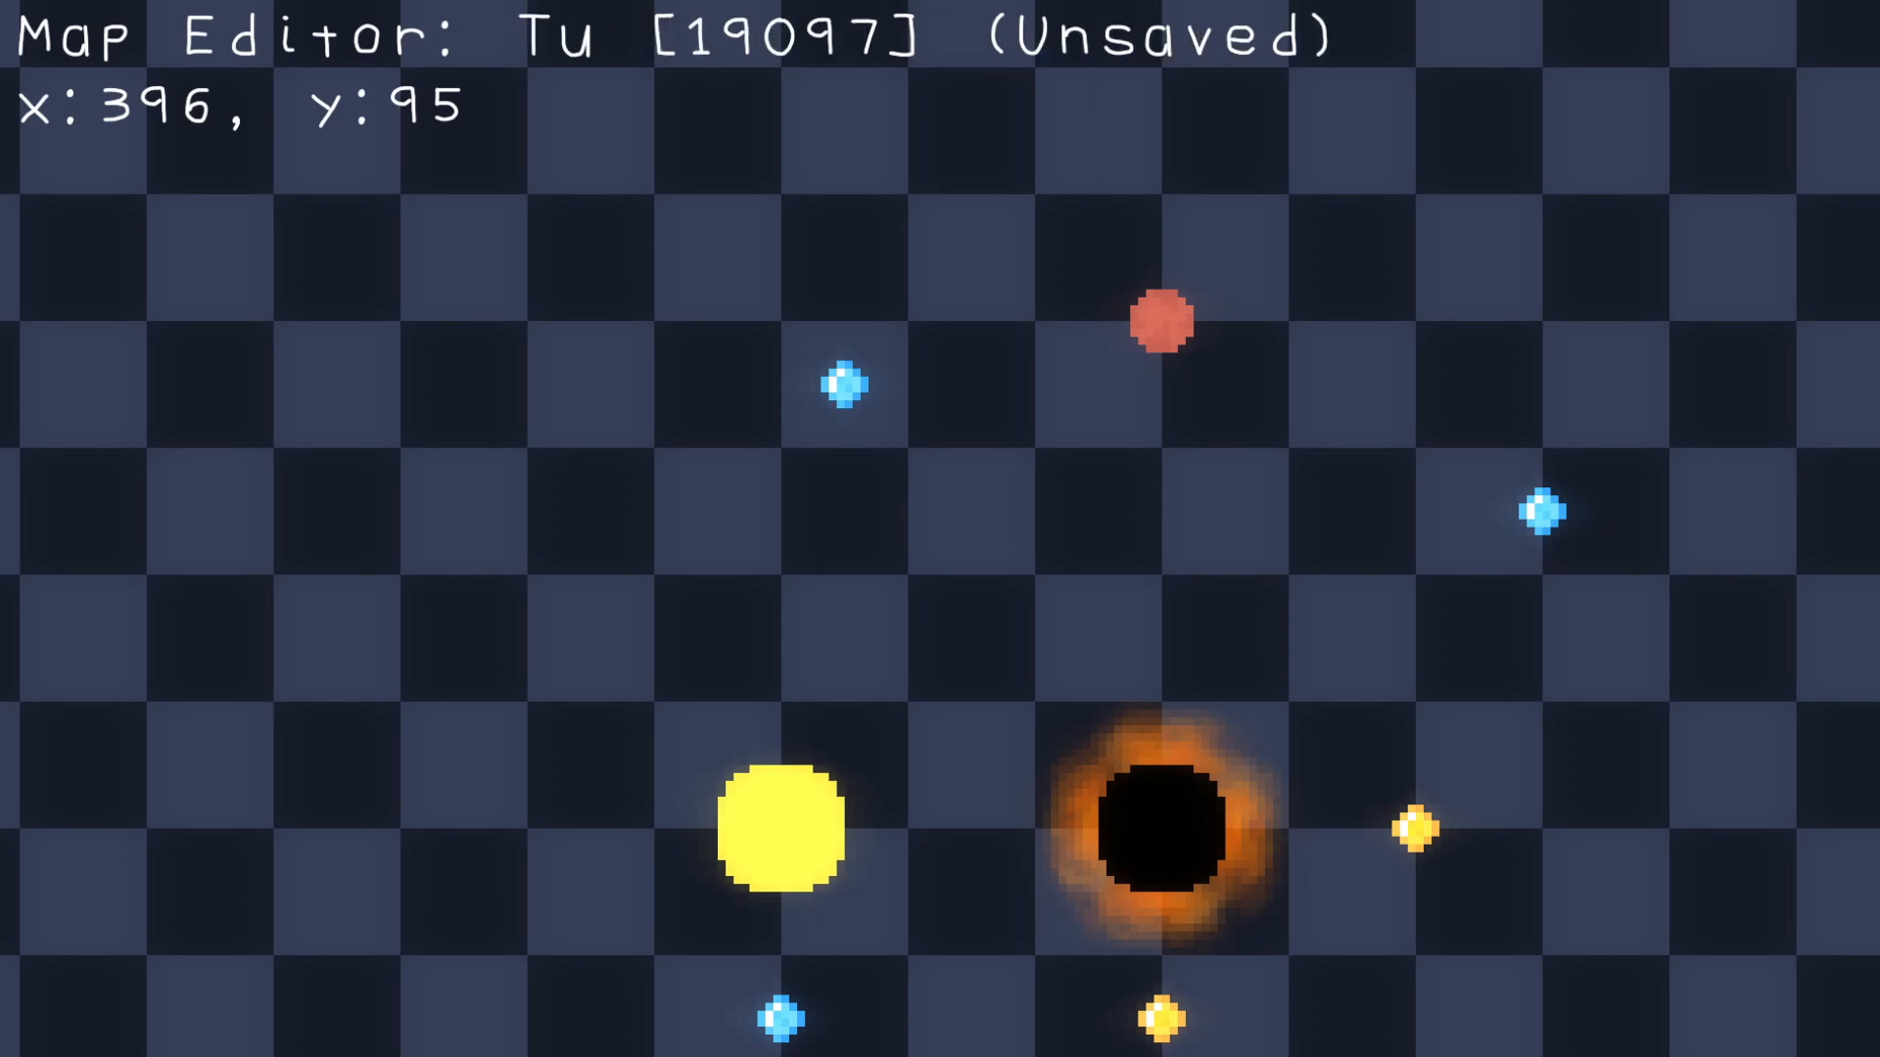
text(torialMap)
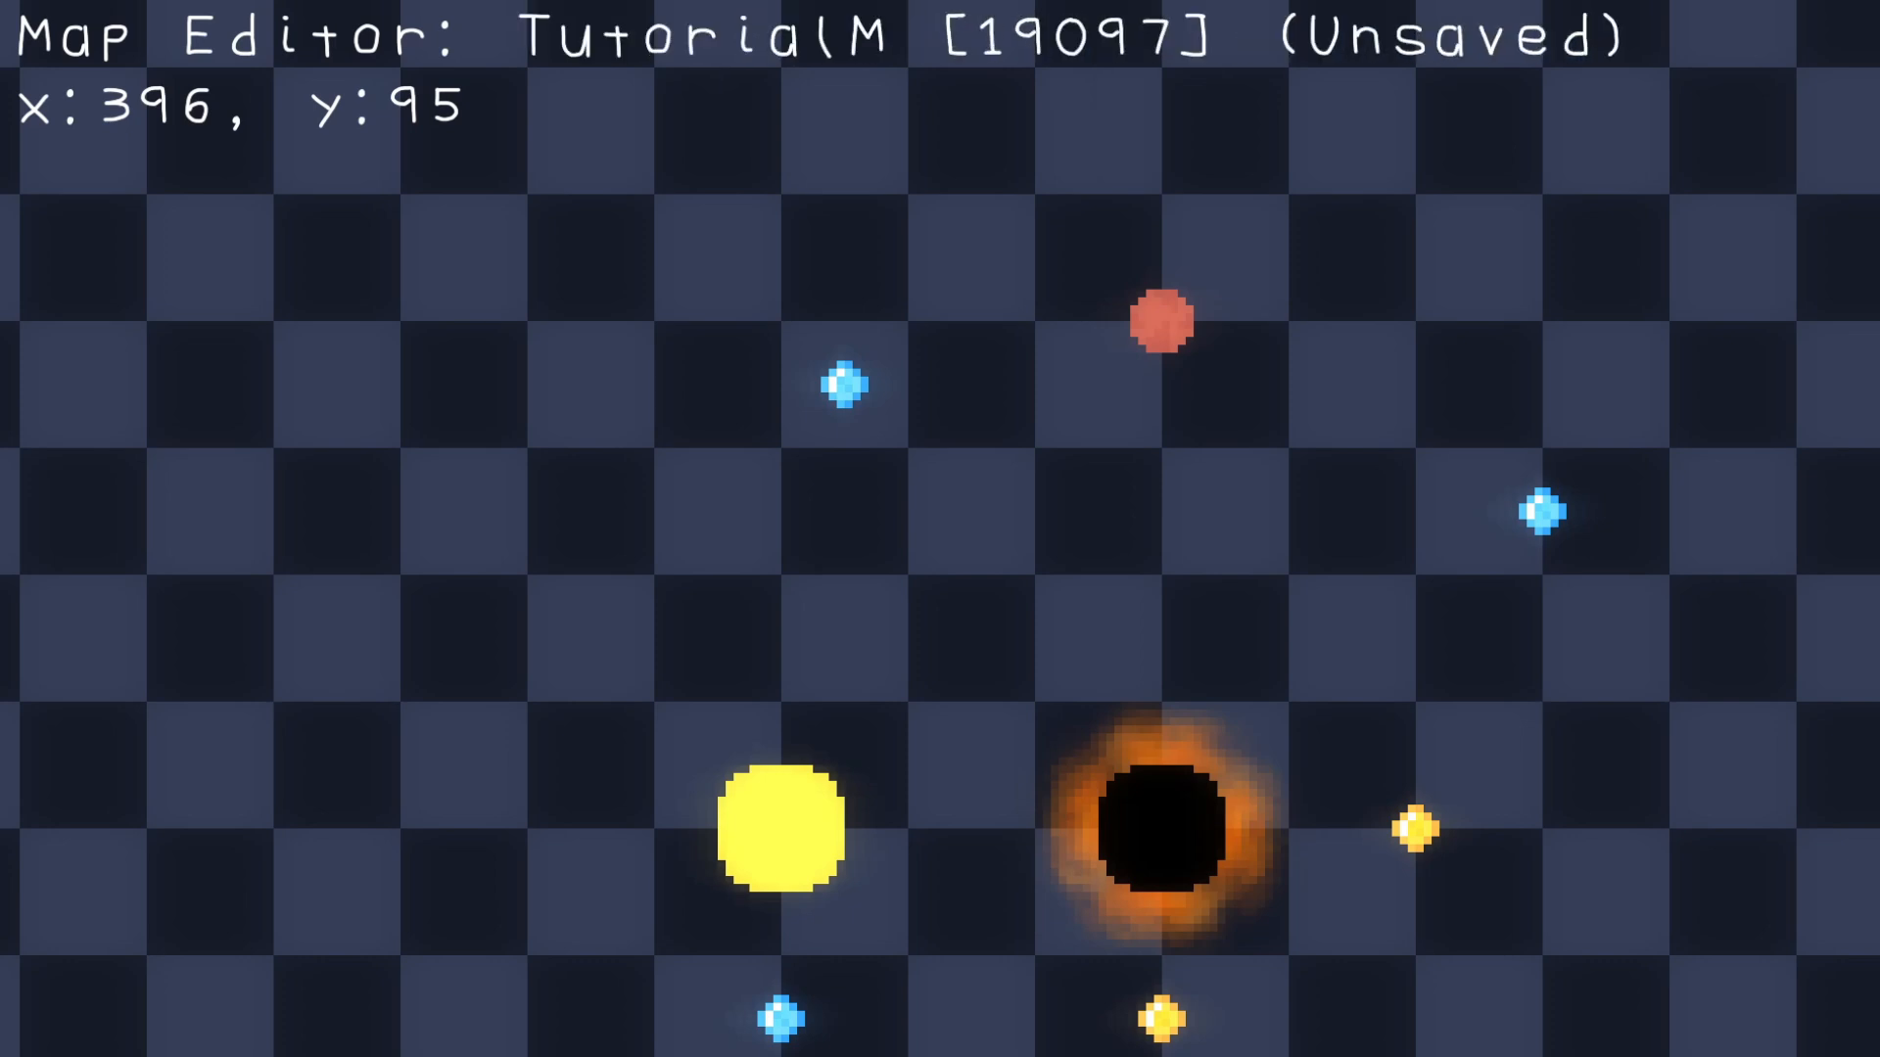
key(BackSpace)
key(BackSpace)
key(BackSpace)
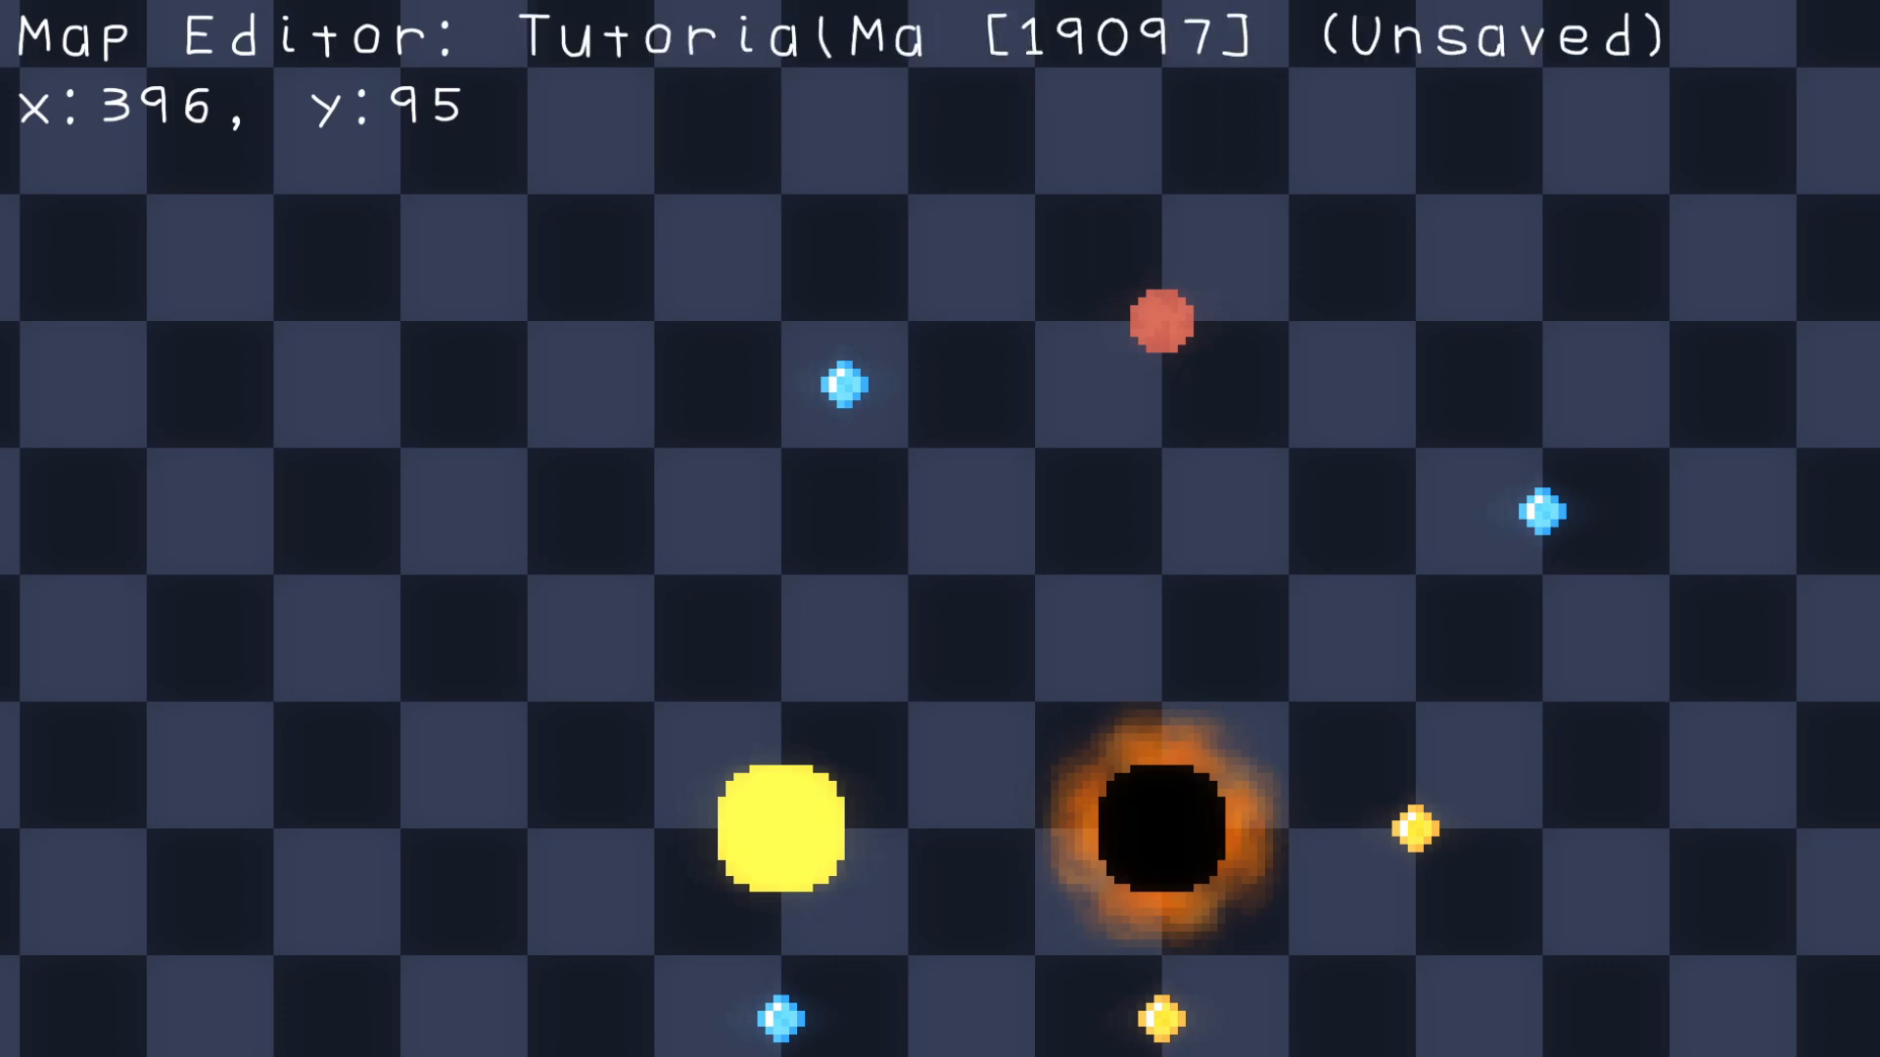
text(Map)
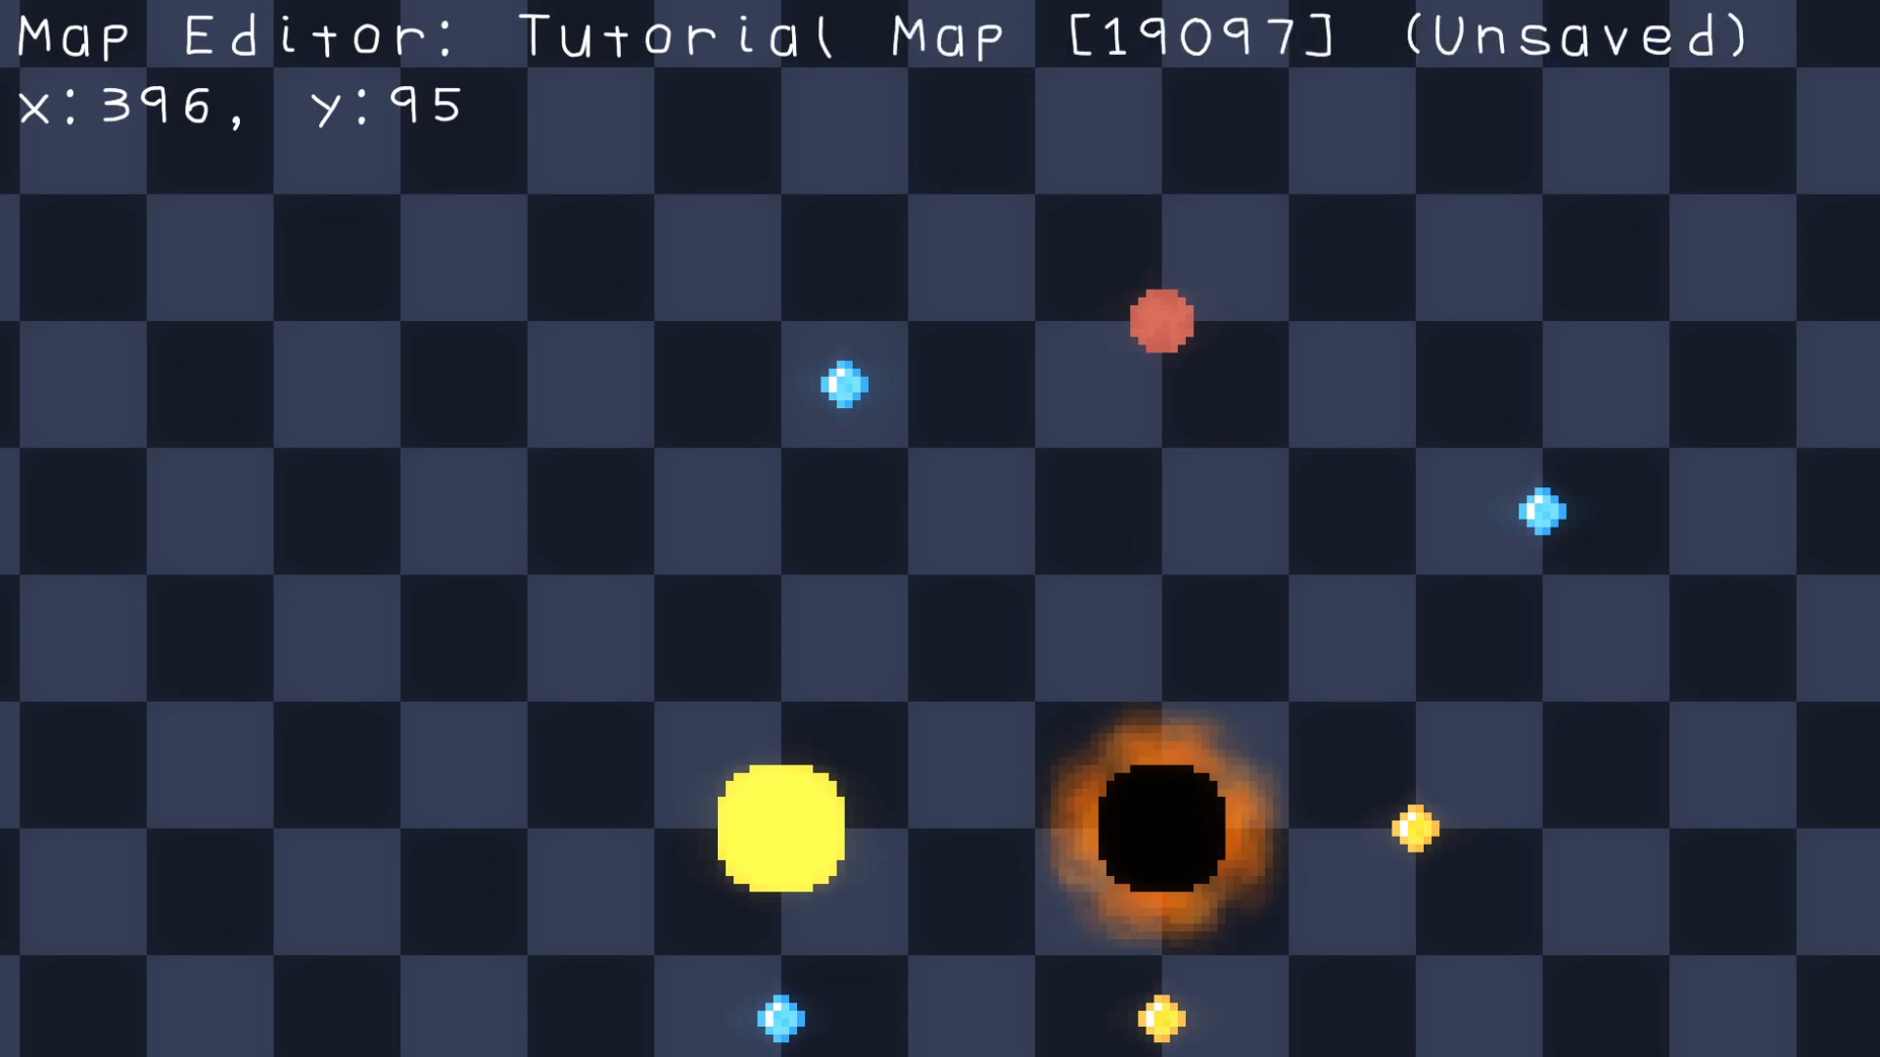
click(1681, 44)
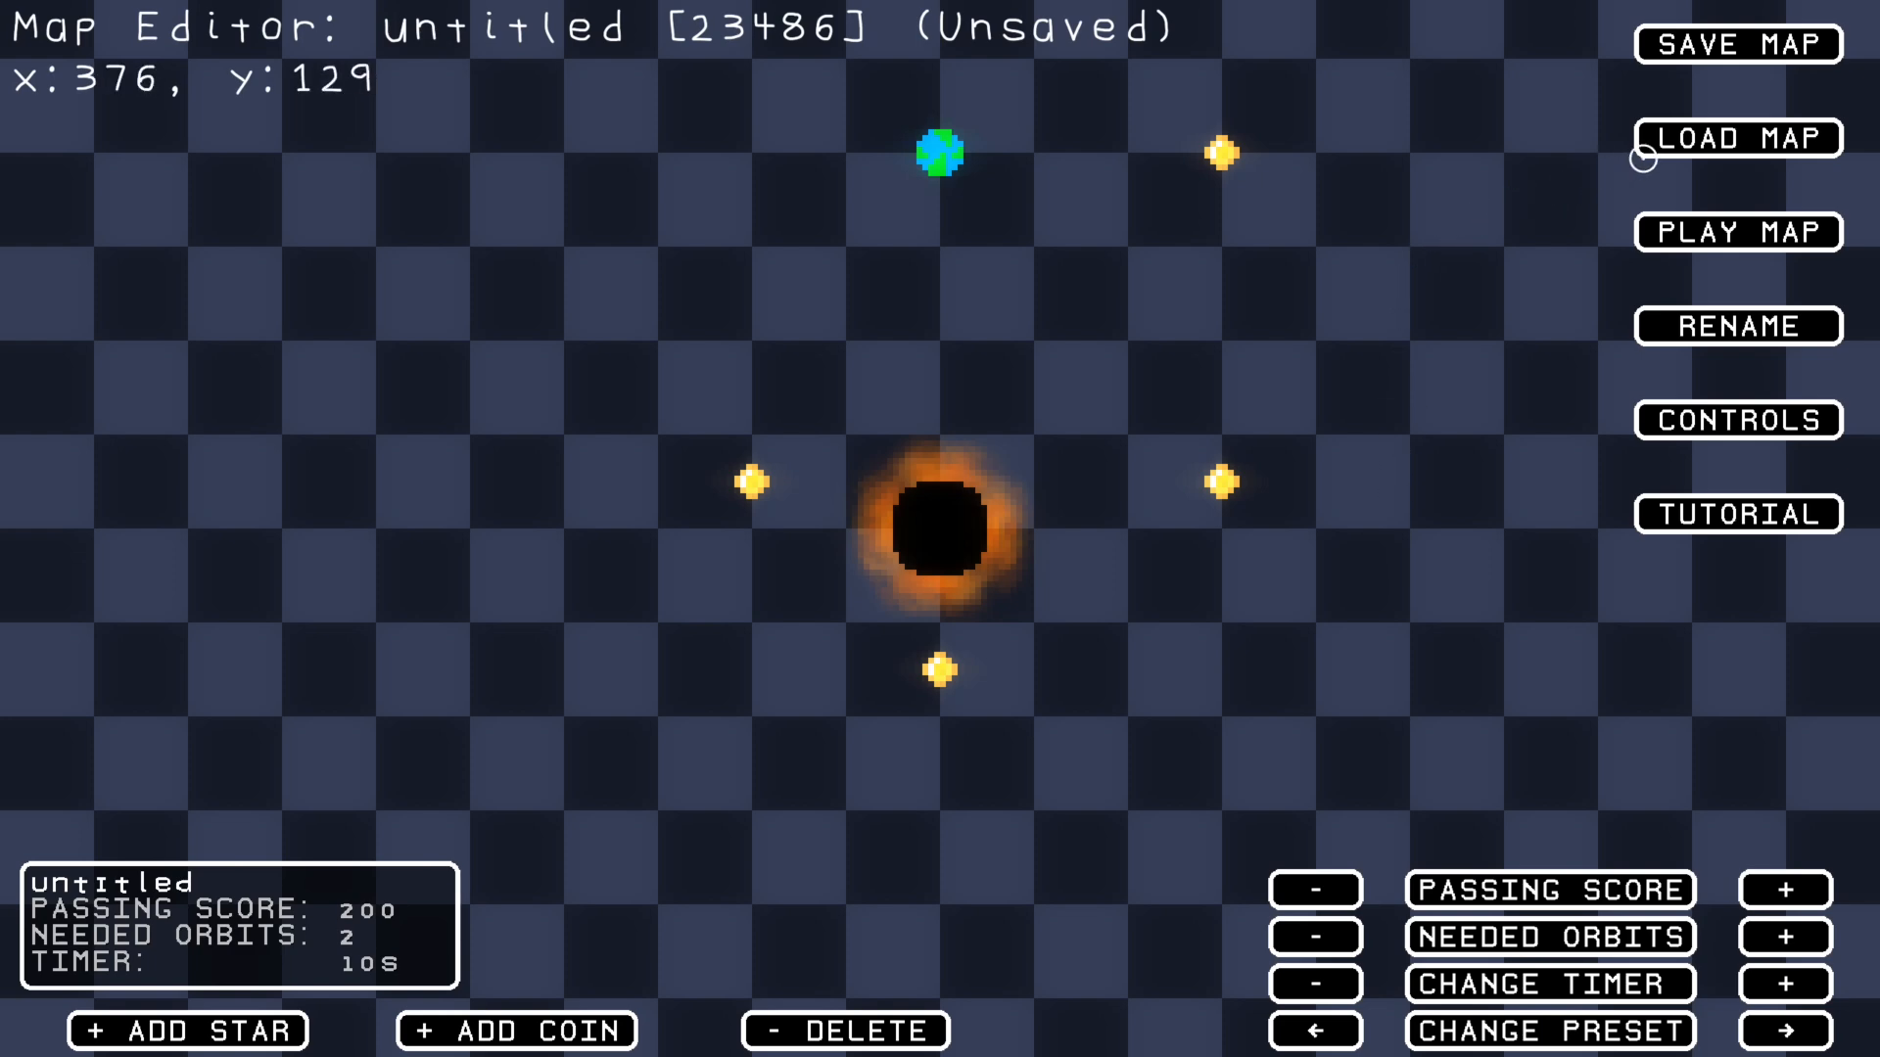
- Load the saved map Tutorial Map19097.json and start playing it
click(1671, 143)
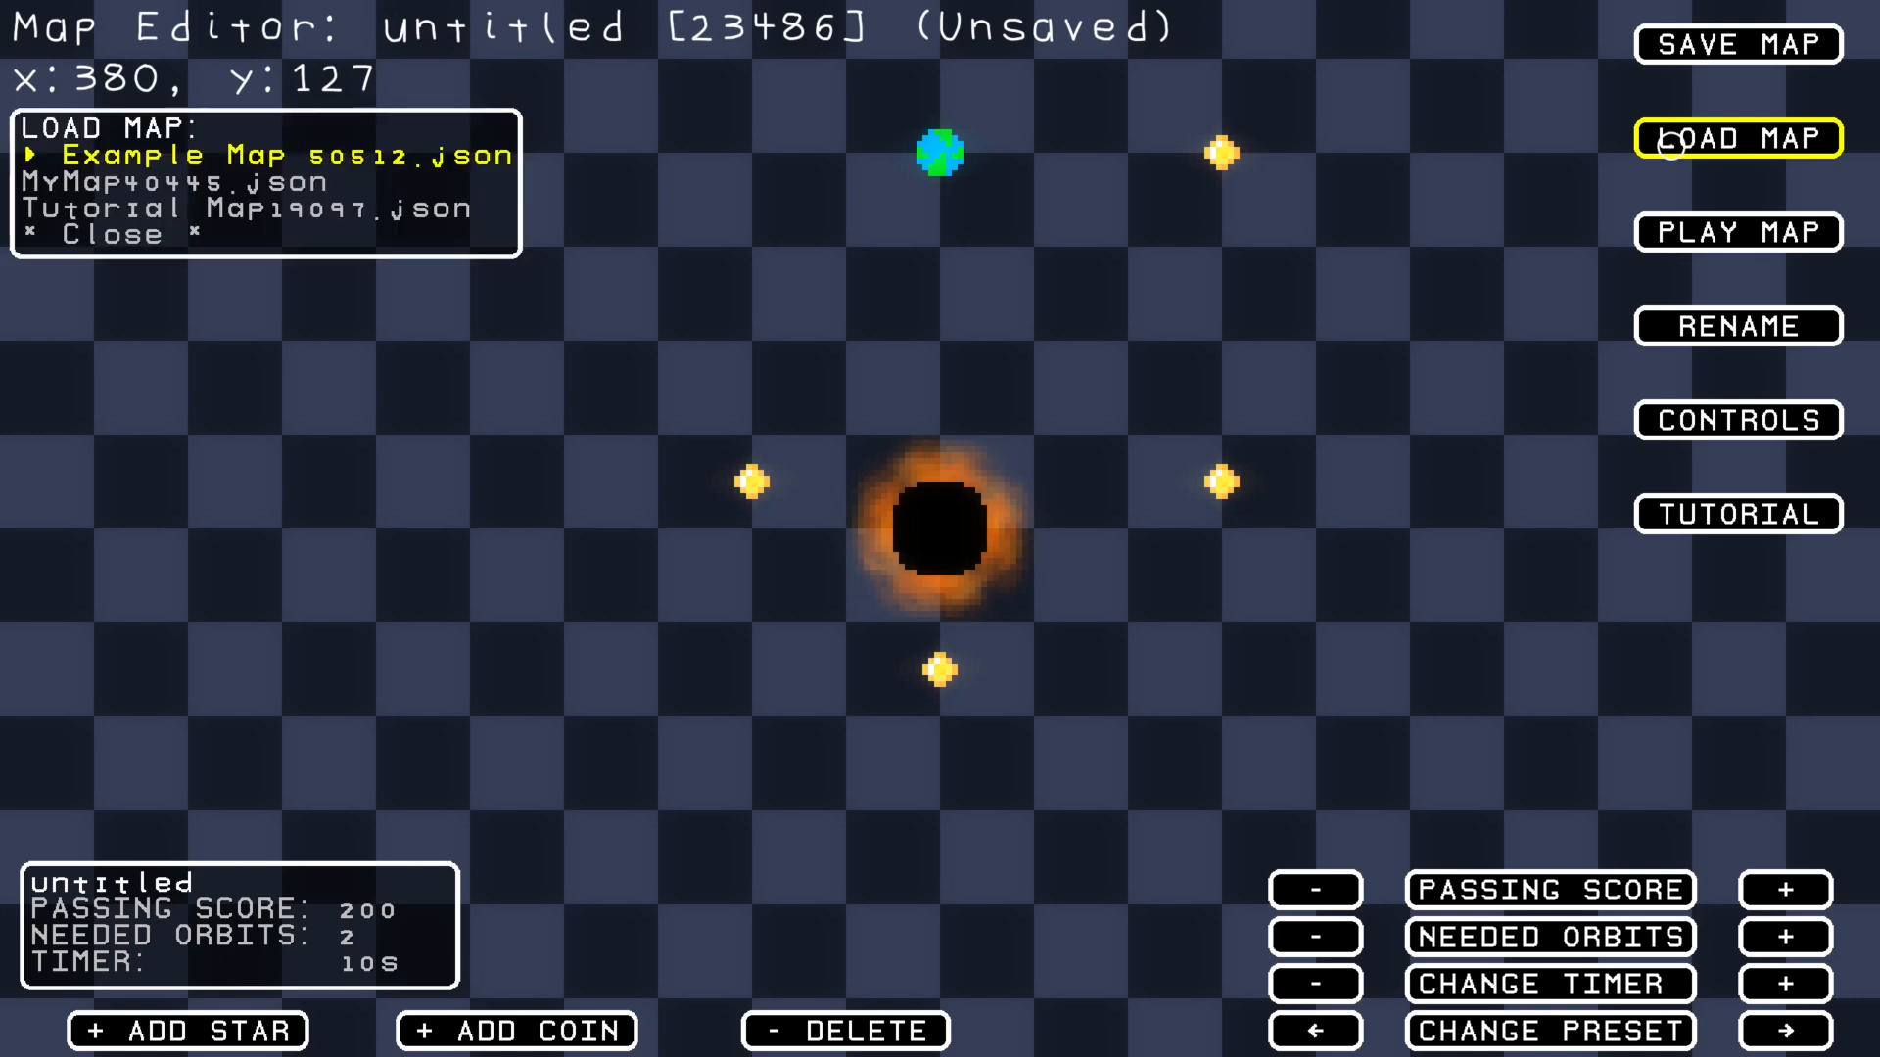
click(283, 209)
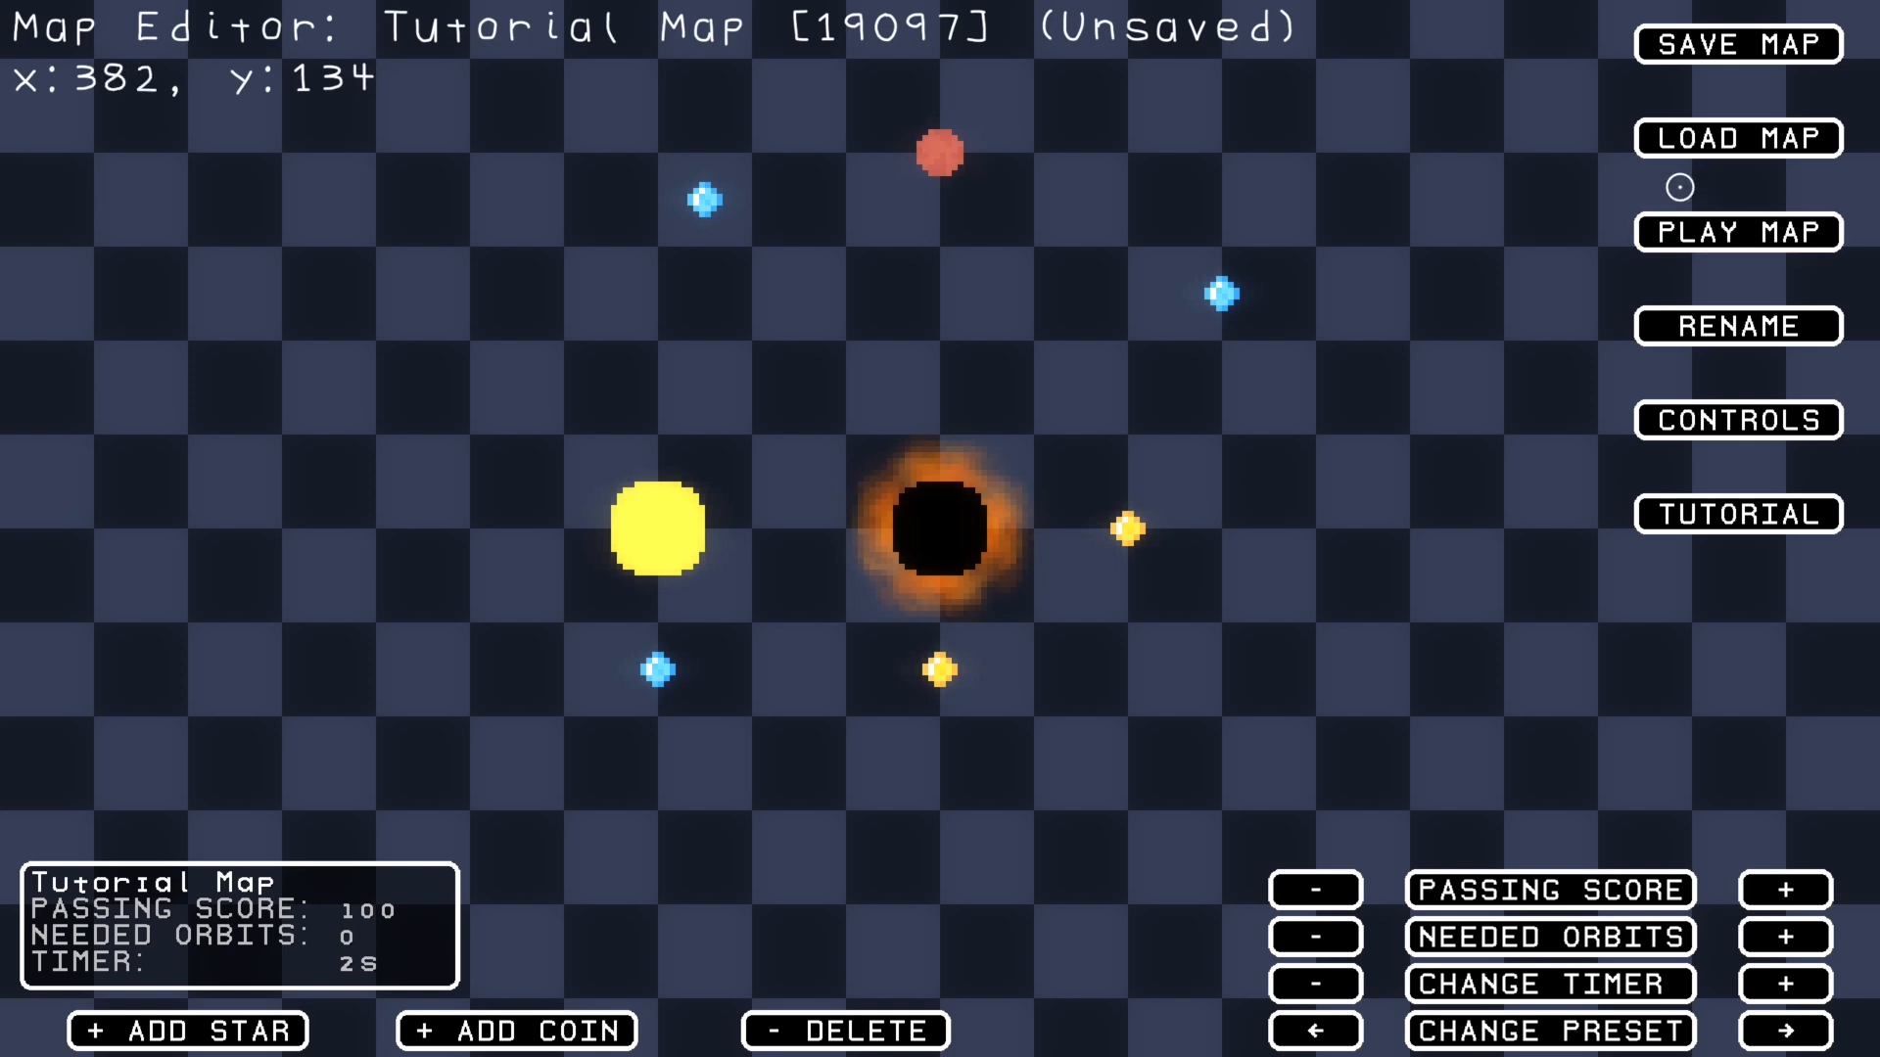
click(1720, 233)
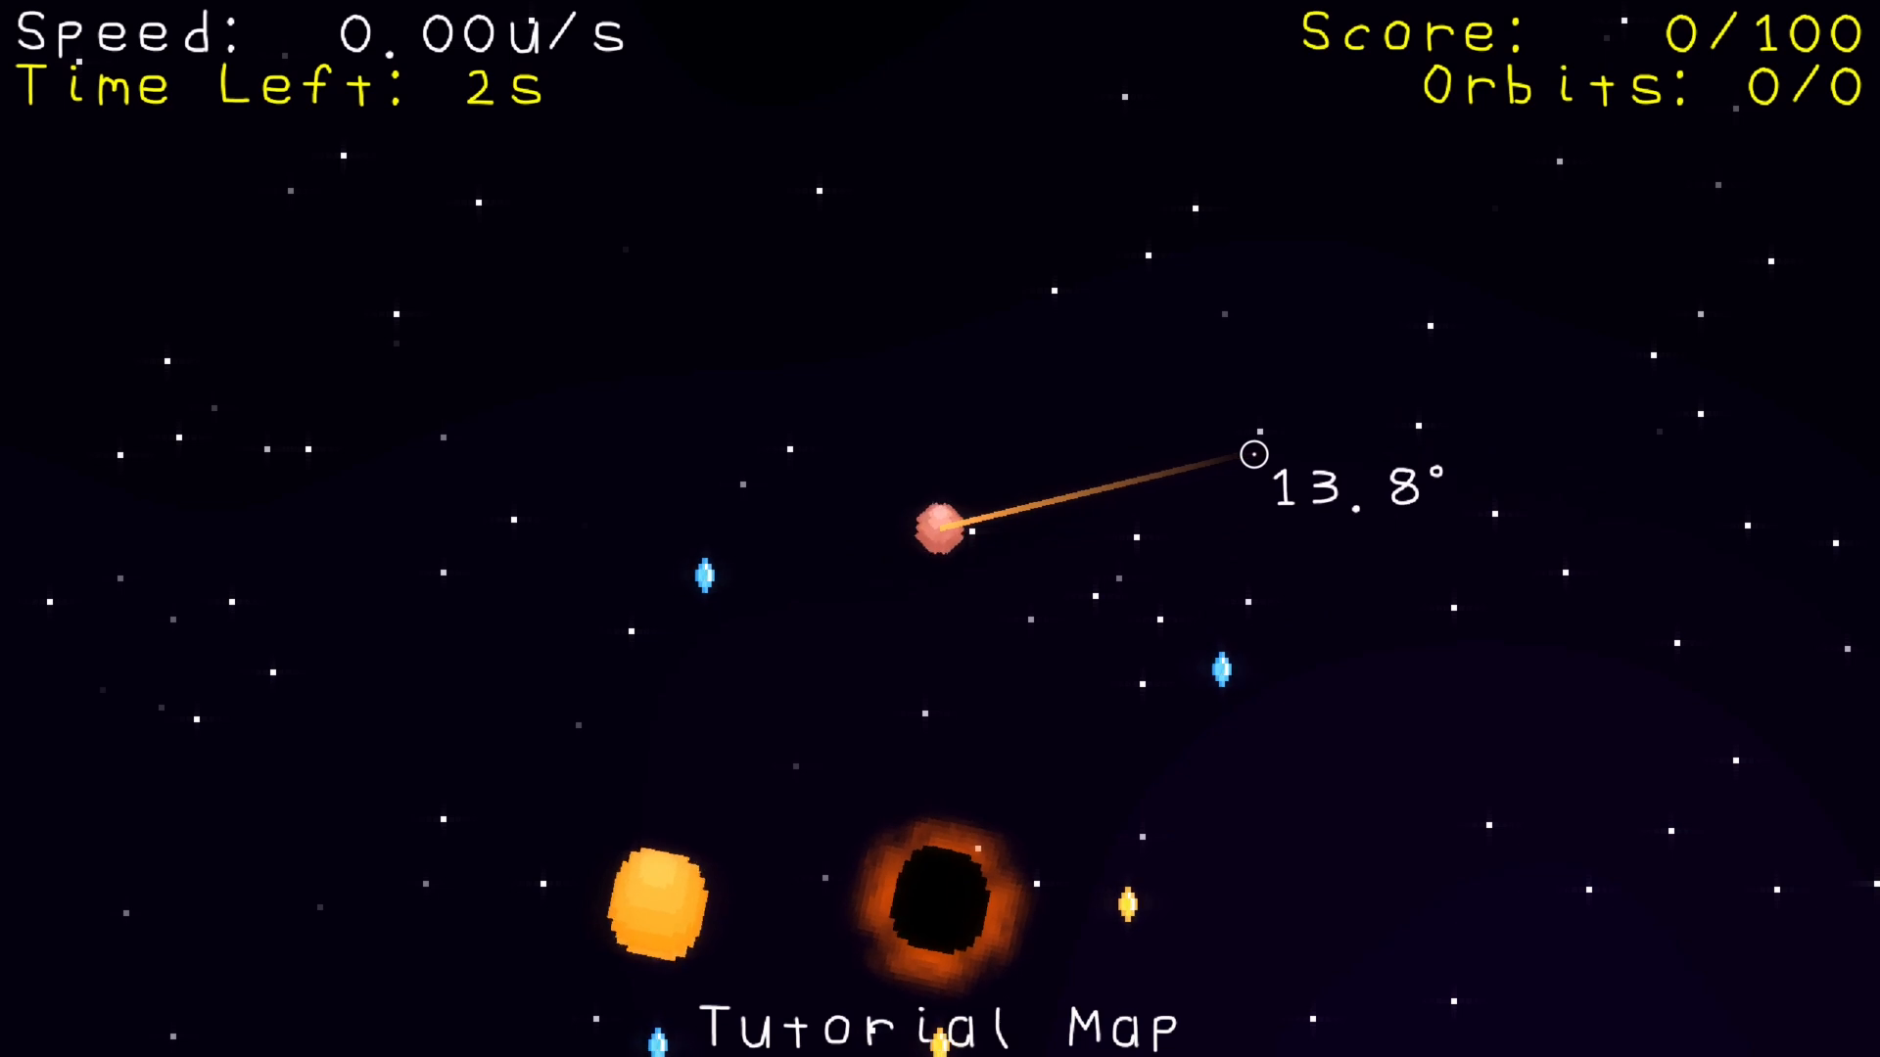
- Launch the Mars planet up and to the right, play the Tutorial Map round to its end, and return to the map editor
click(1246, 428)
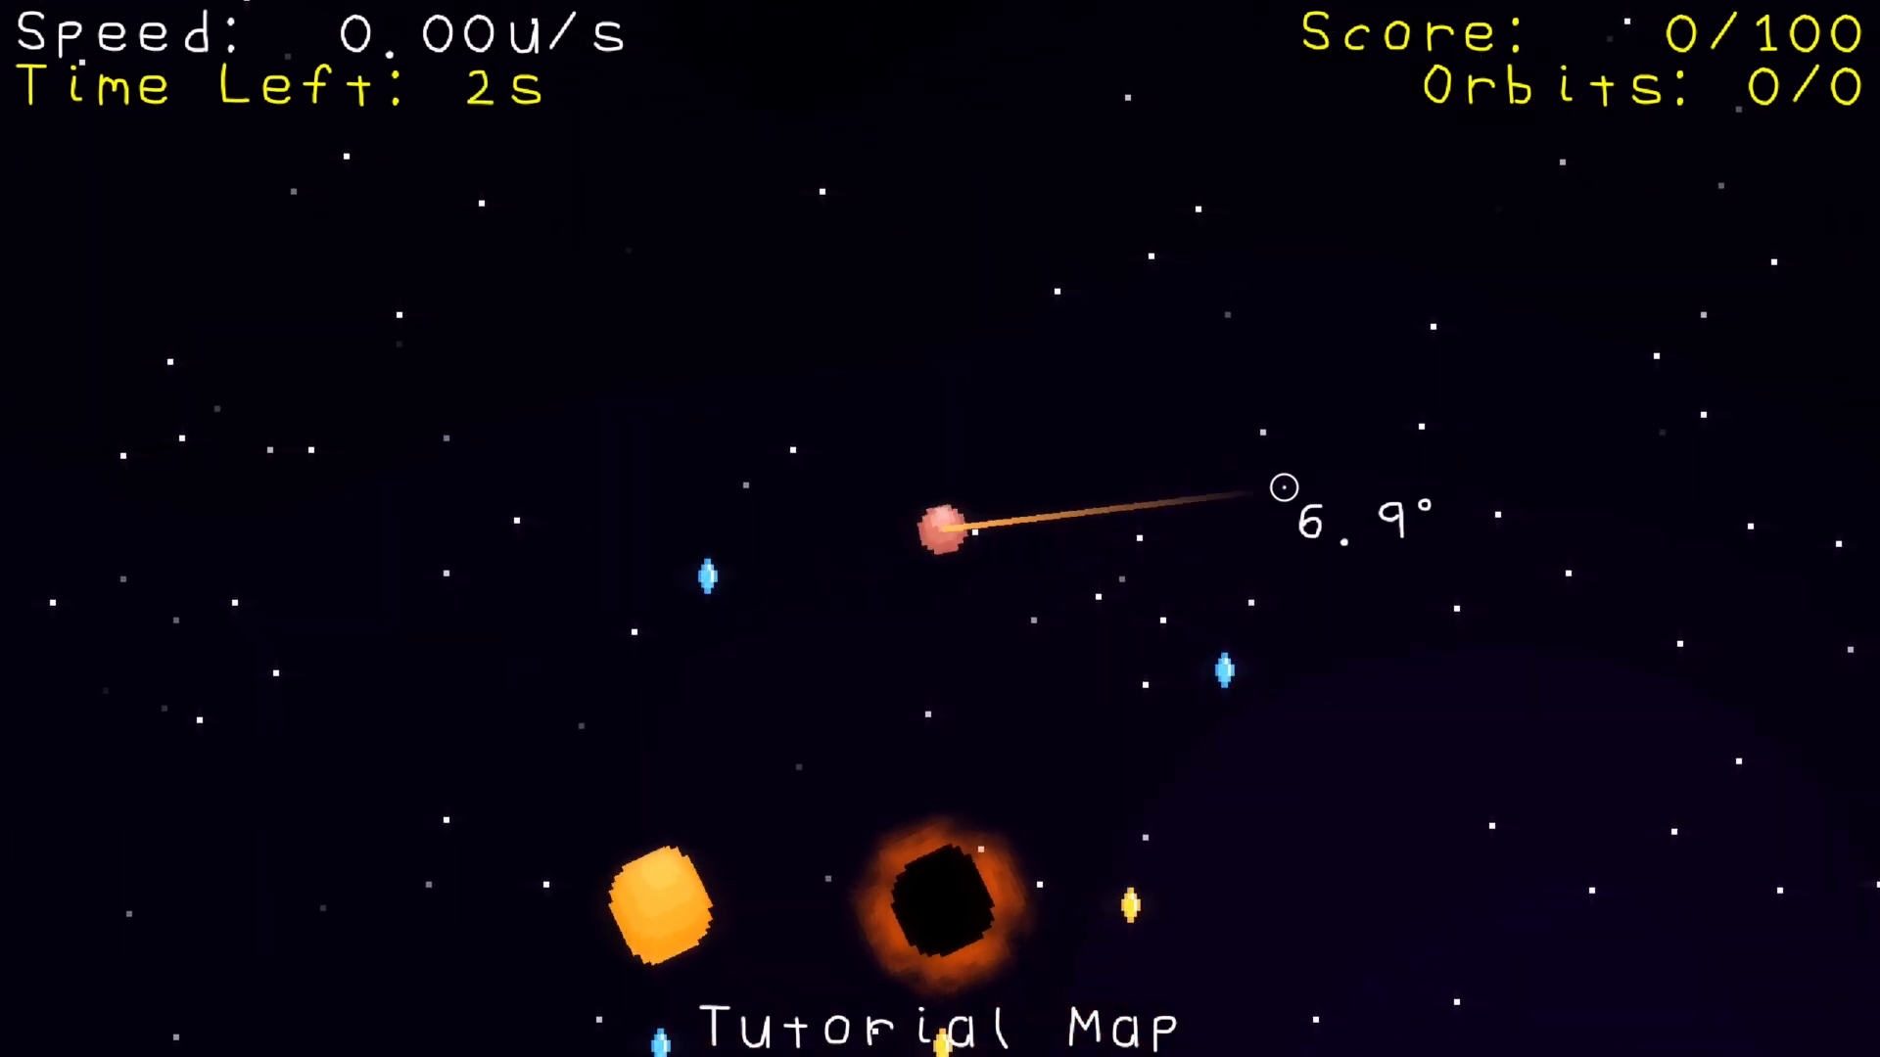
click(1284, 486)
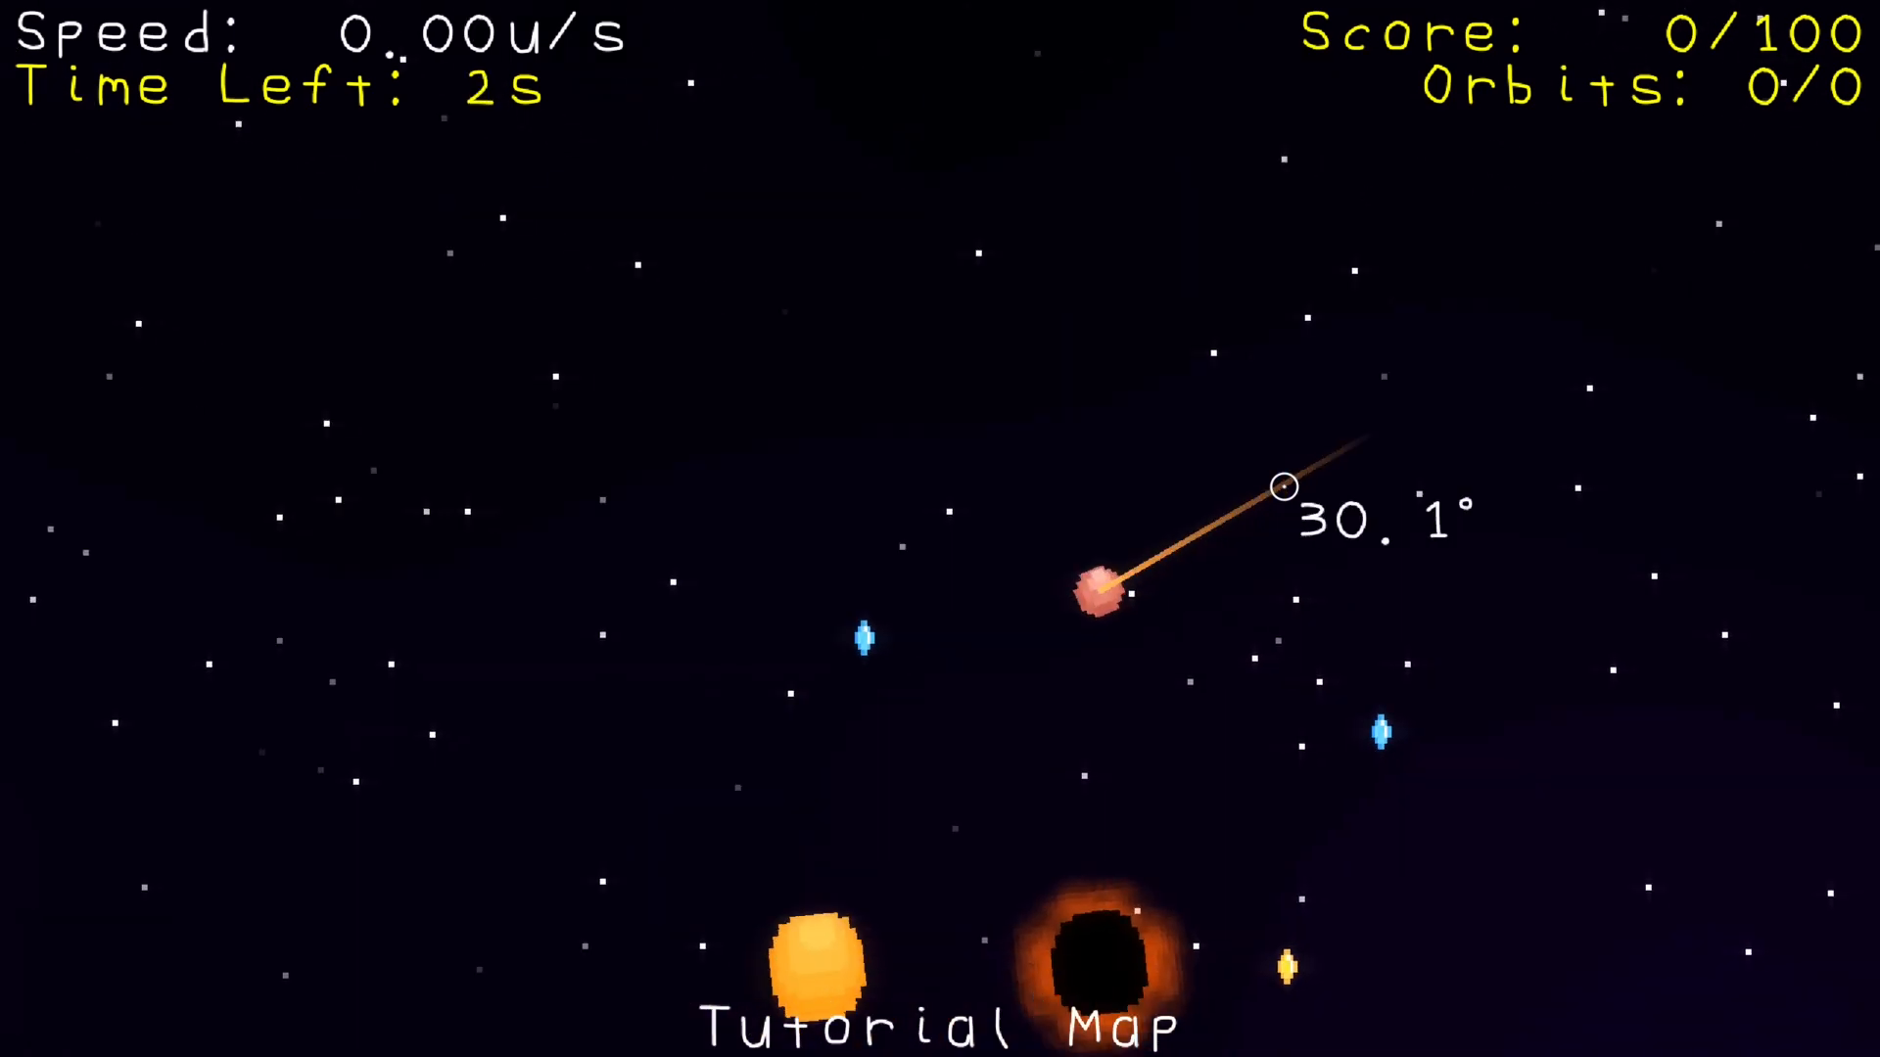
click(1283, 527)
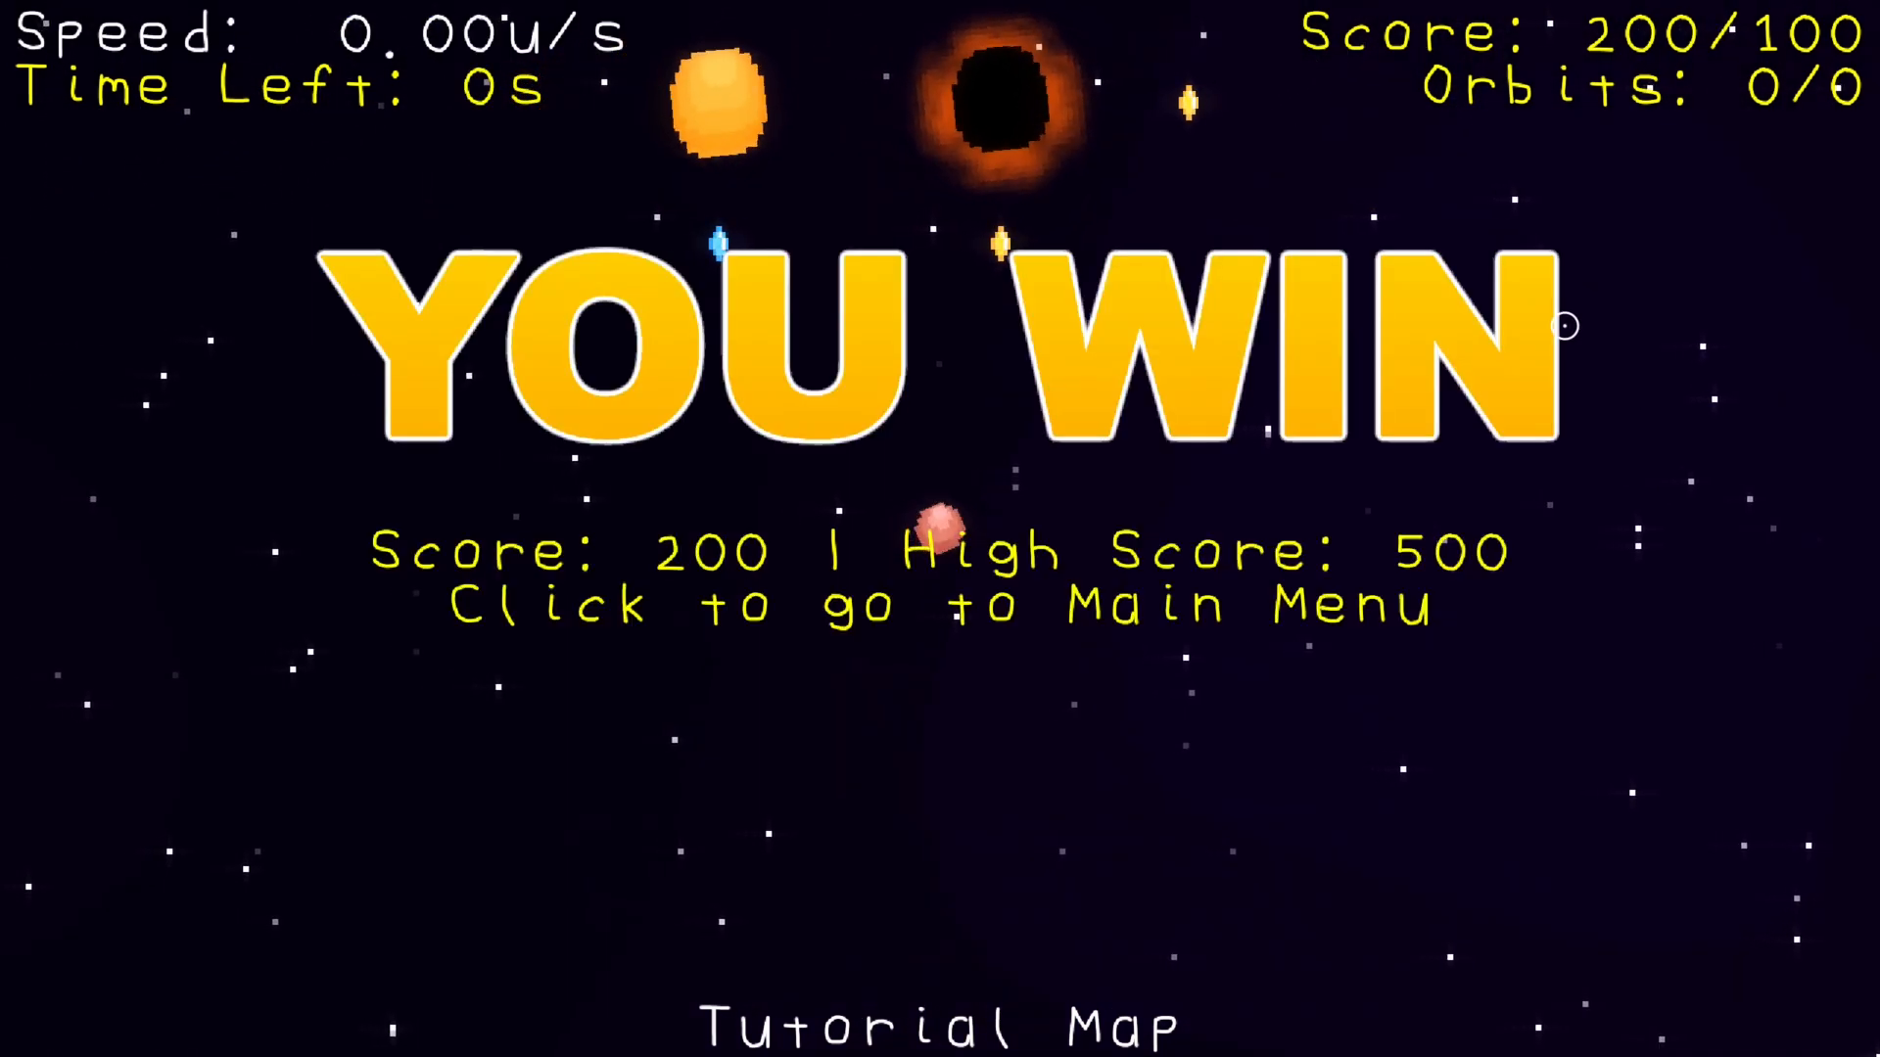
click(1565, 323)
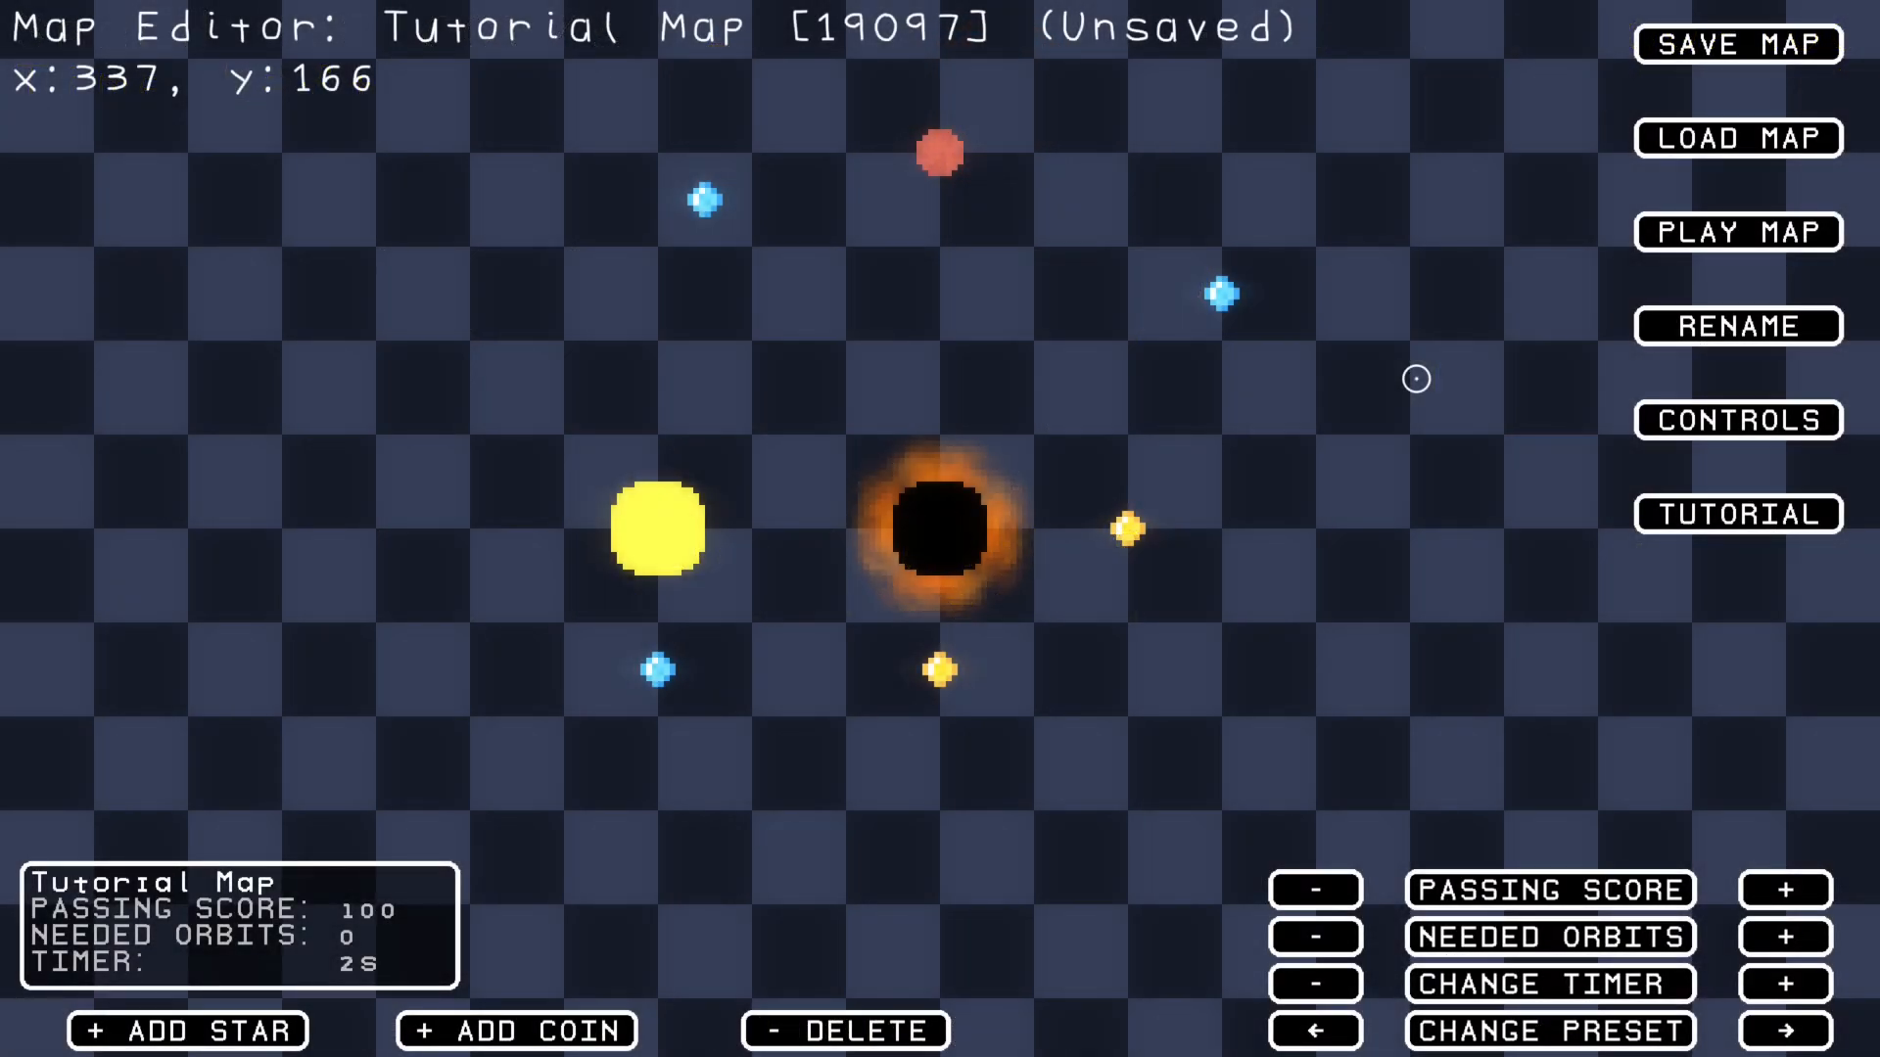